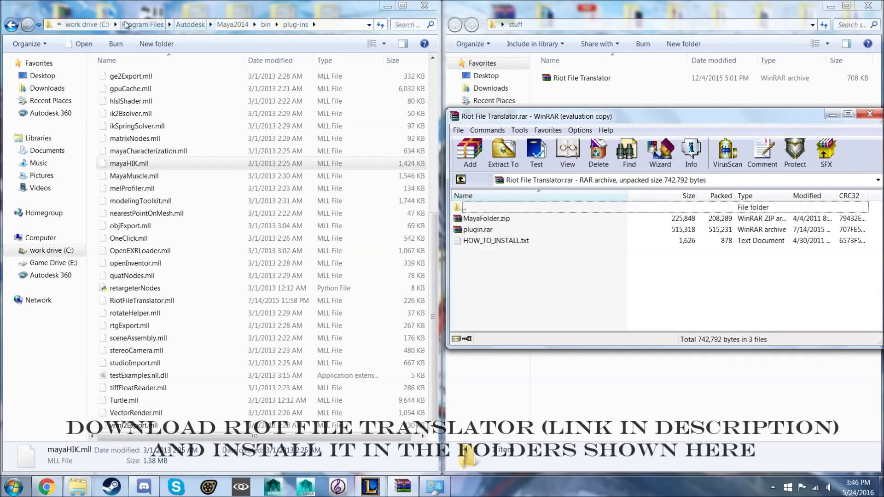
# Browse in Explorer to C:\Program Files\Autodesk\Maya2014\bin\plug-ins
pyautogui.click(138, 26)
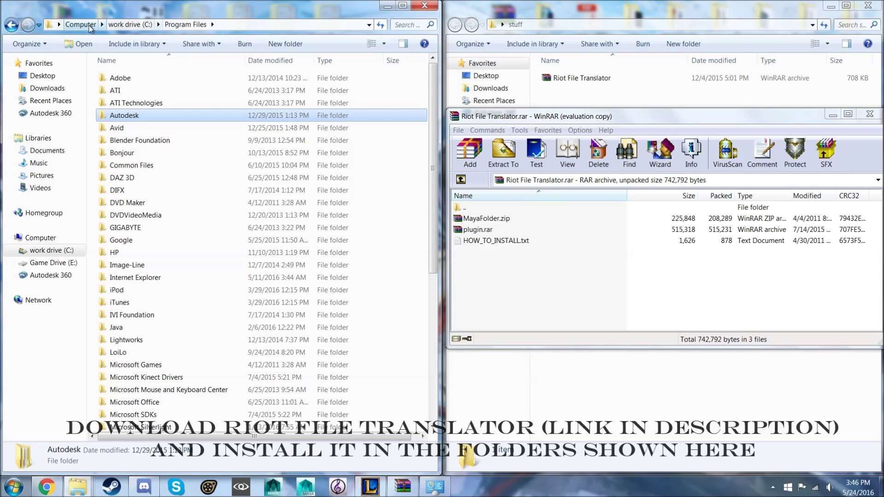
pyautogui.click(87, 26)
pyautogui.doubleClick(122, 92)
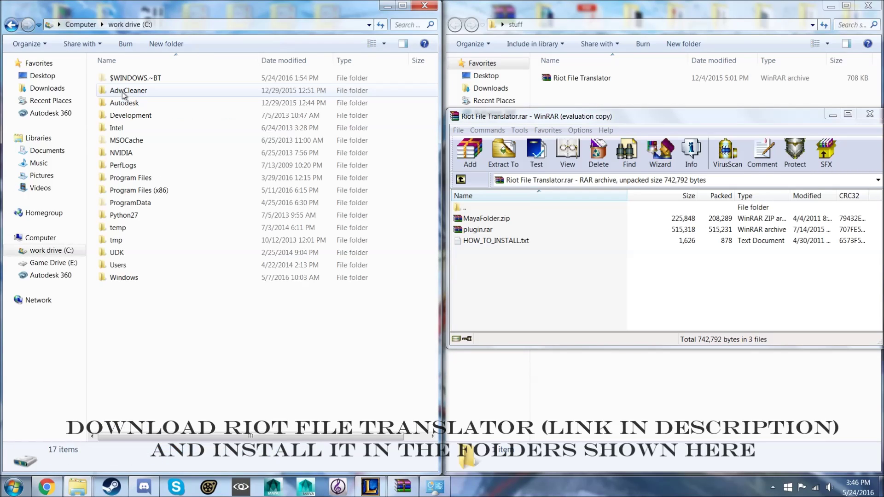
pyautogui.click(123, 182)
pyautogui.doubleClick(123, 181)
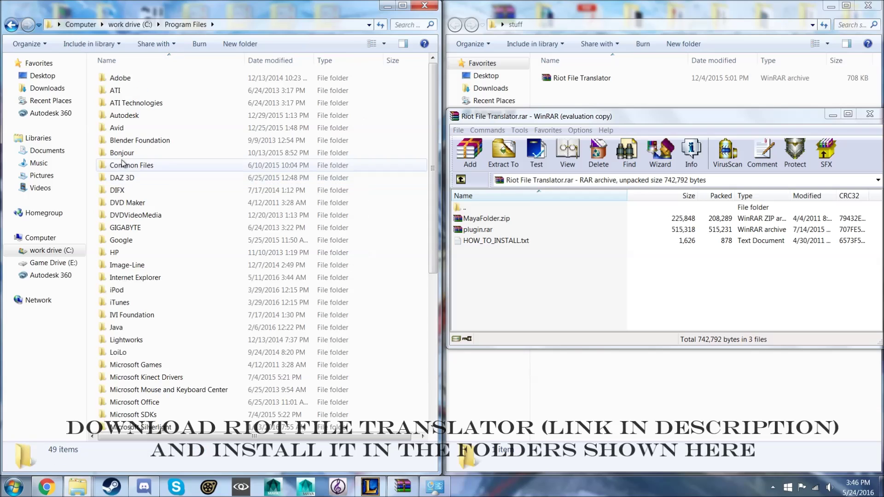
pyautogui.doubleClick(124, 116)
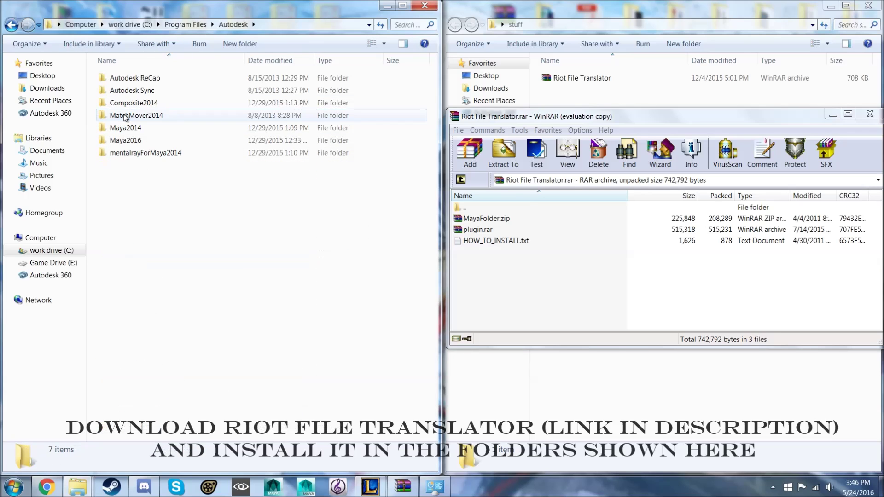
pyautogui.doubleClick(127, 131)
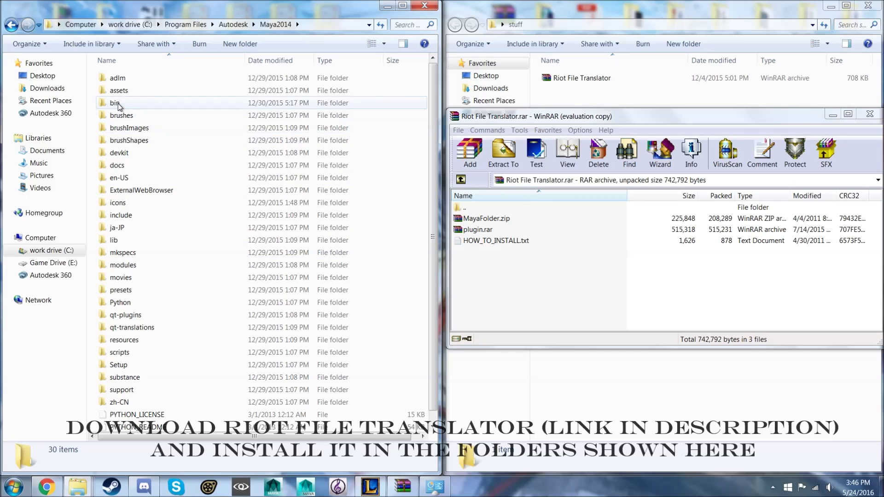
pyautogui.doubleClick(116, 104)
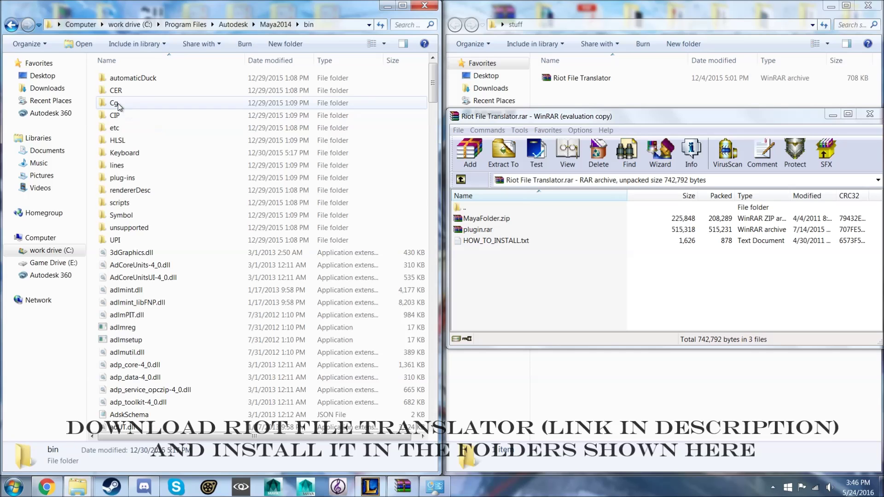
pyautogui.doubleClick(120, 178)
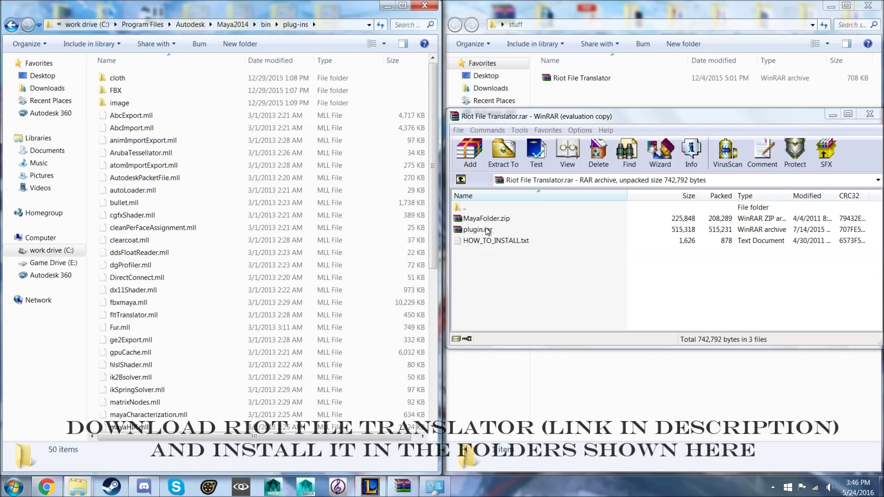
# Inspect plugin.rar's 2014 folder, select RiotFileTranslator.mll, then close the archive
pyautogui.click(487, 232)
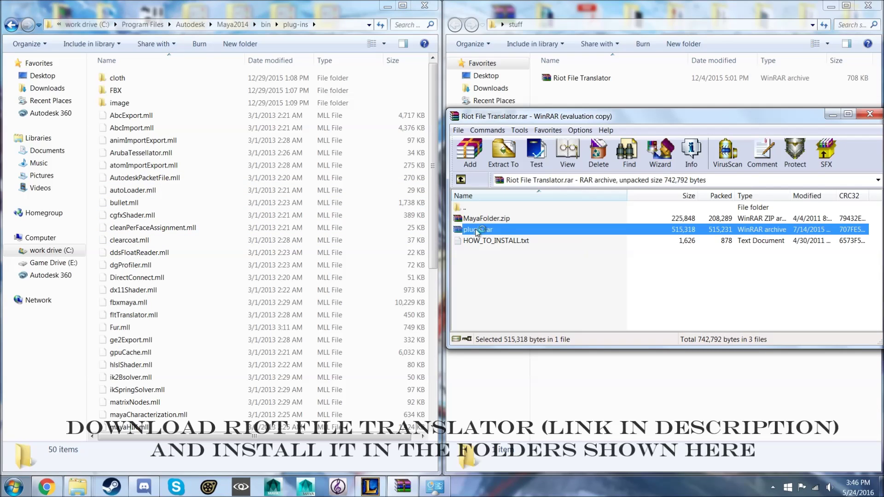
pyautogui.doubleClick(477, 230)
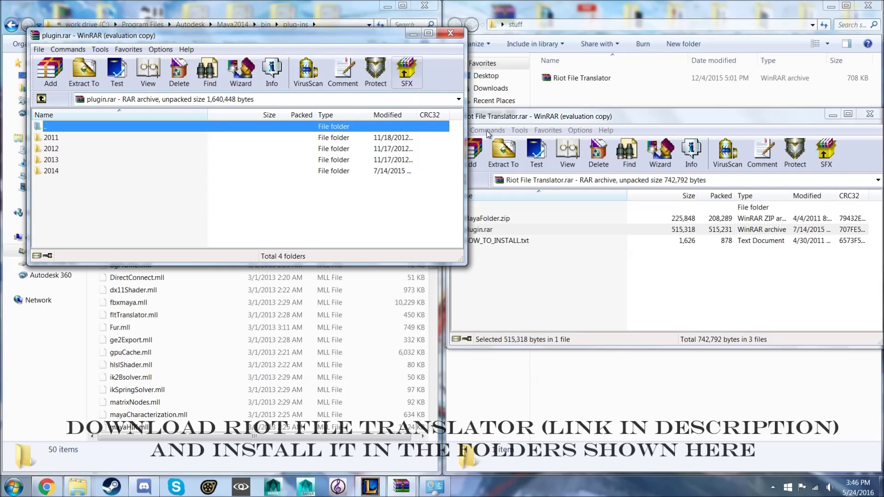
pyautogui.click(321, 149)
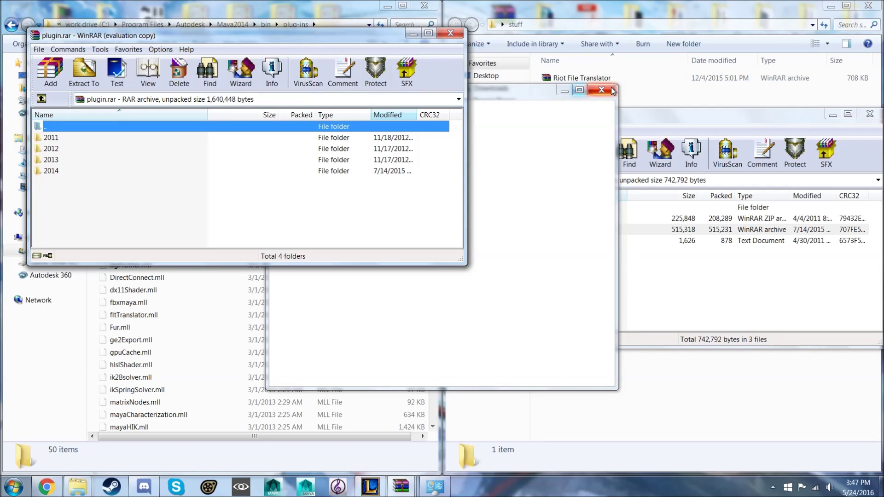
pyautogui.moveTo(359, 42)
pyautogui.mouseDown()
pyautogui.moveTo(741, 259)
pyautogui.moveTo(777, 261)
pyautogui.mouseUp()
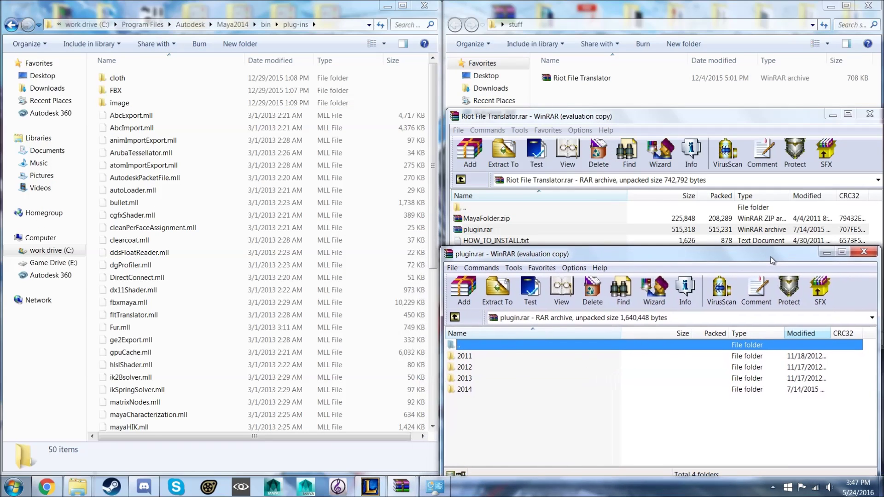
pyautogui.doubleClick(465, 390)
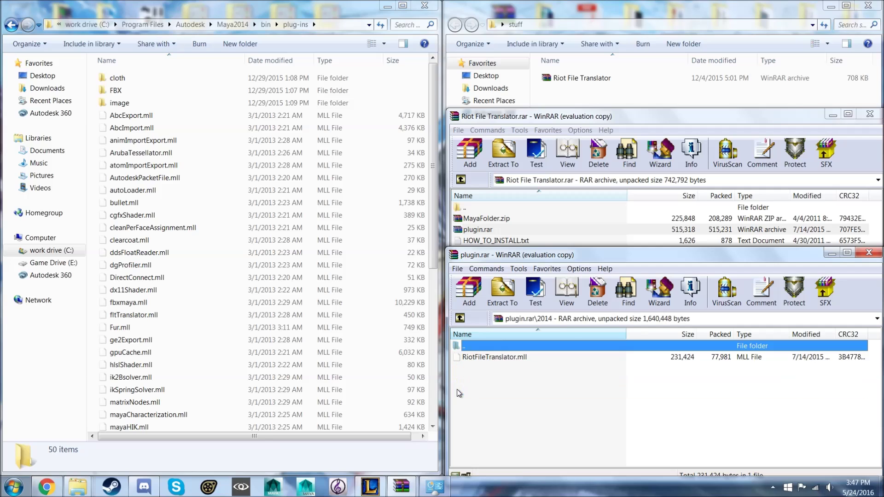
pyautogui.click(503, 360)
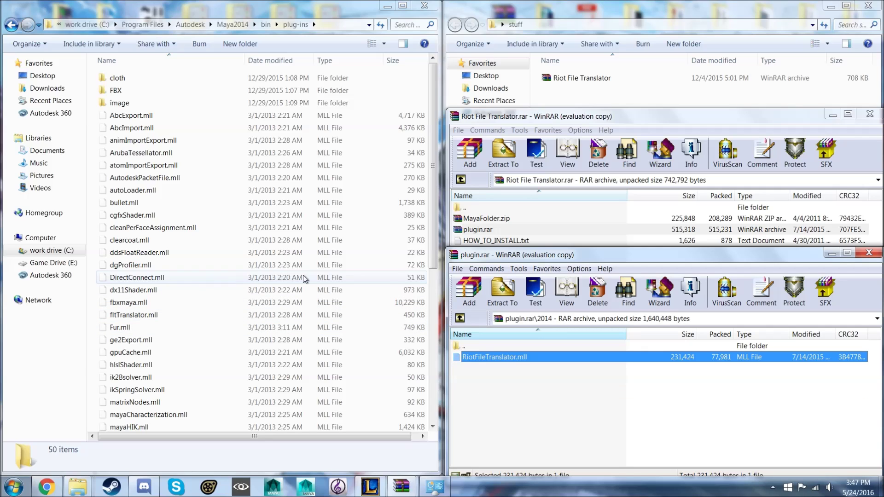
pyautogui.click(869, 252)
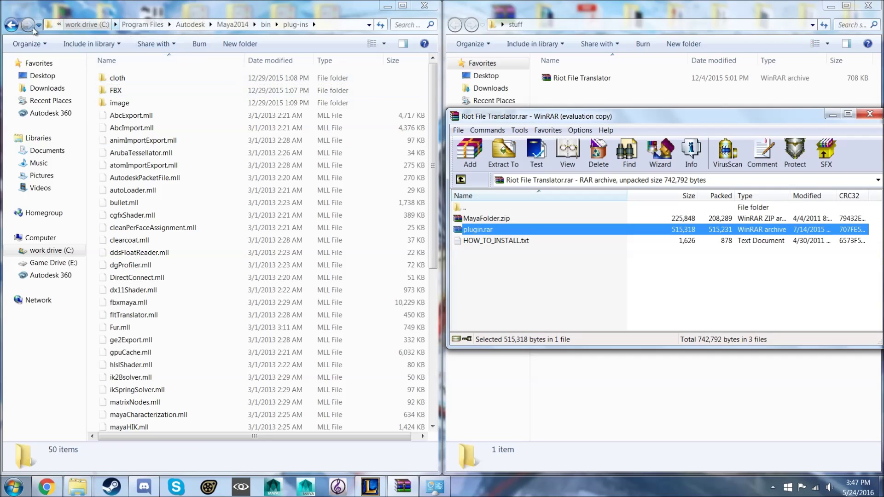
# Open MayaFolder.zip from bin and select its icons and scripts folders, with Explorer at Maya2014
pyautogui.click(11, 28)
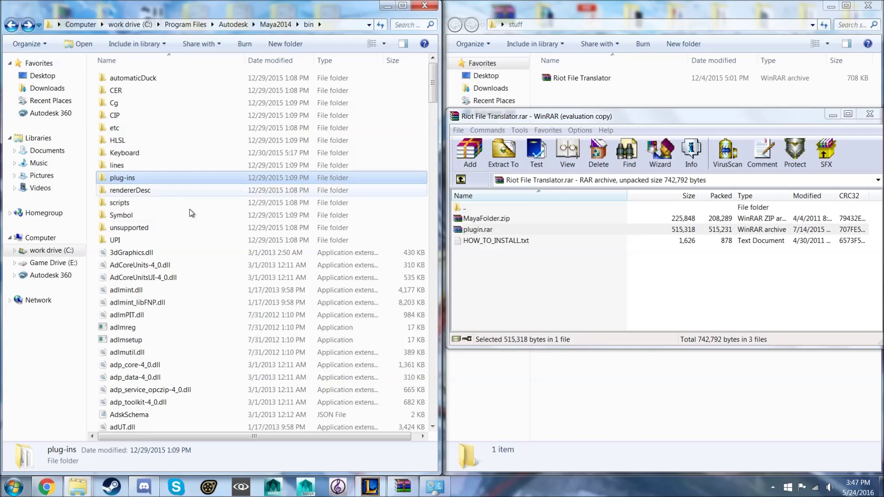
pyautogui.doubleClick(474, 219)
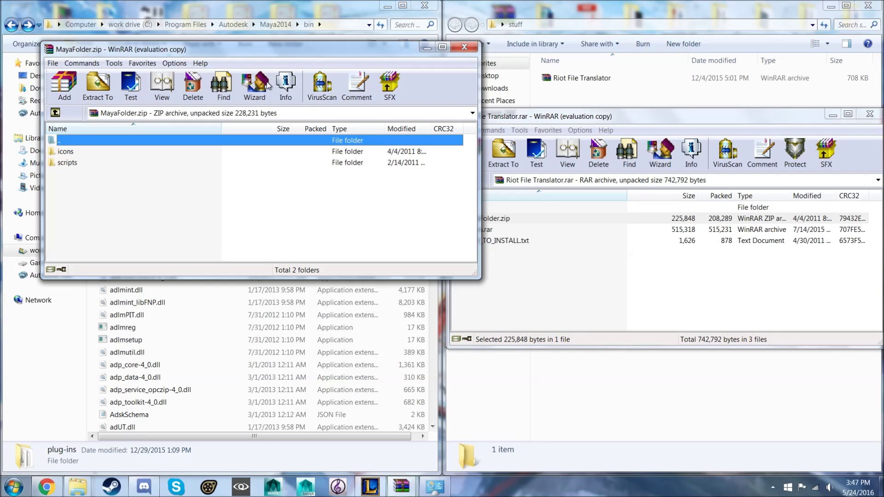
pyautogui.moveTo(268, 52); pyautogui.dragTo(618, 111)
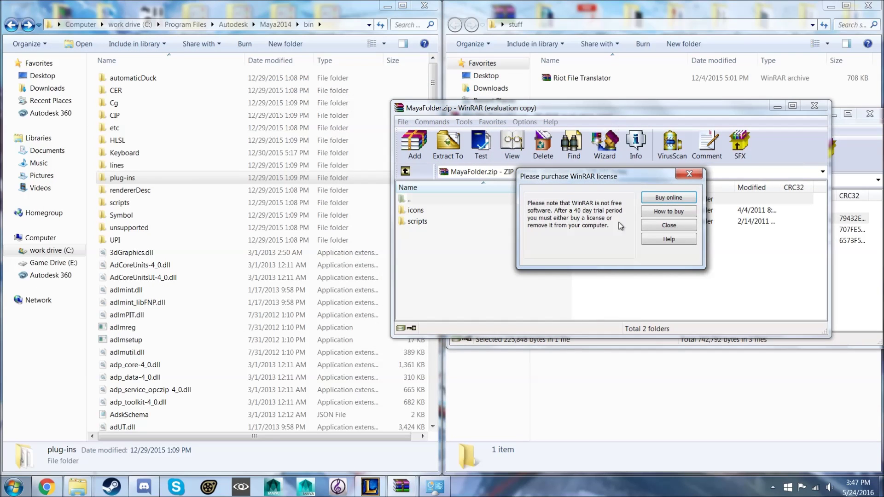
pyautogui.click(668, 225)
pyautogui.moveTo(333, 52); pyautogui.dragTo(753, 152)
pyautogui.click(12, 24)
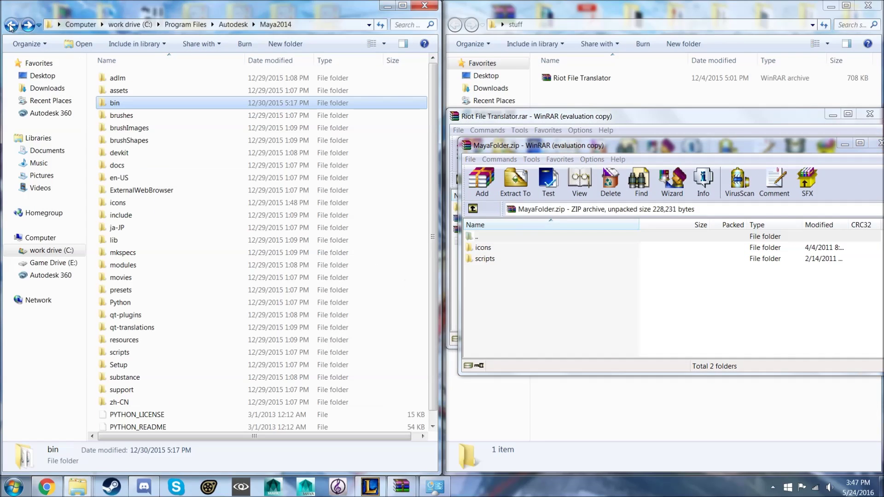
pyautogui.click(501, 311)
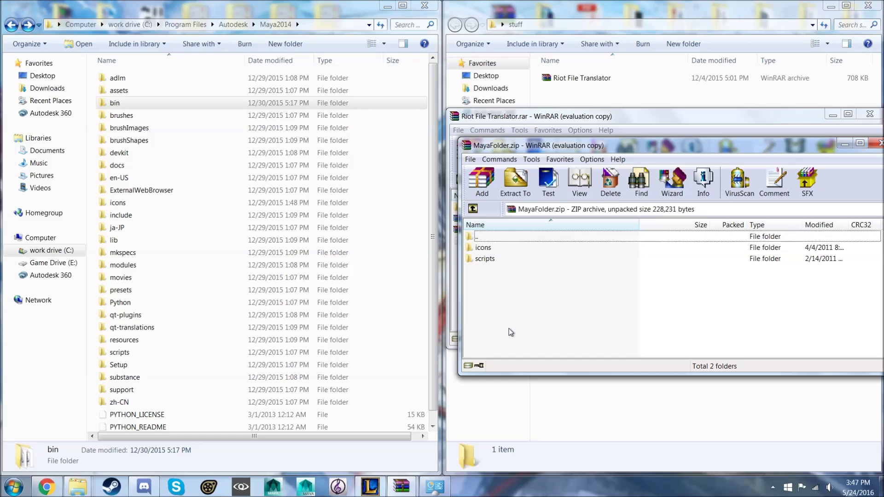
pyautogui.moveTo(515, 298); pyautogui.dragTo(500, 238)
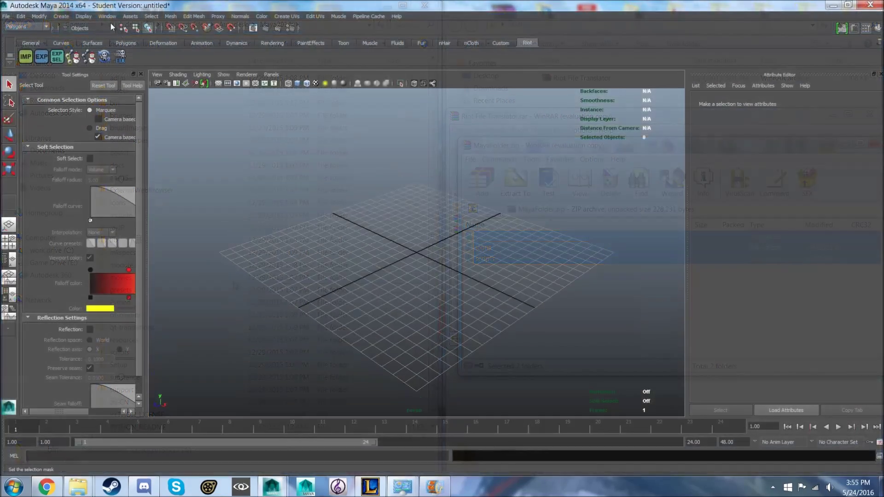
pyautogui.click(108, 17)
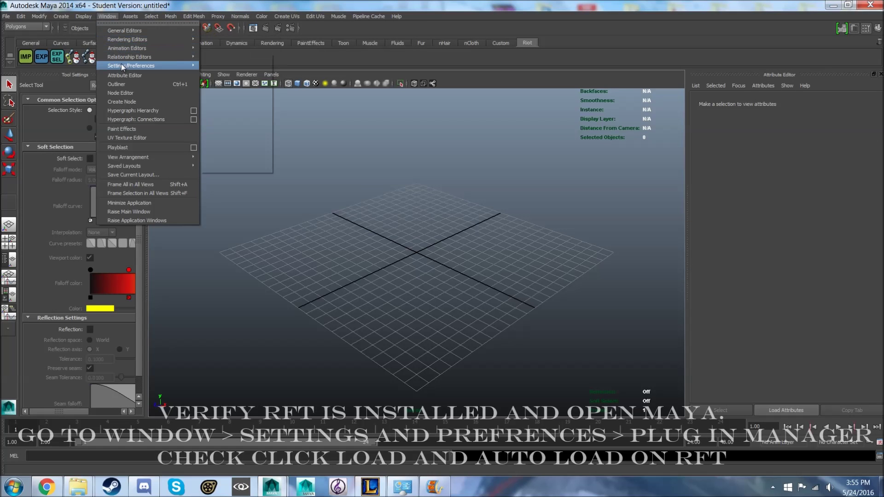
pyautogui.moveTo(132, 65)
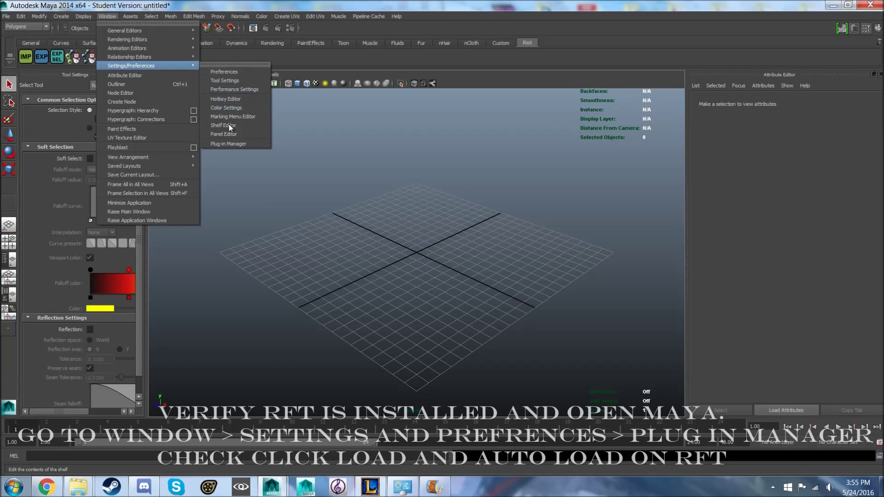
pyautogui.click(229, 143)
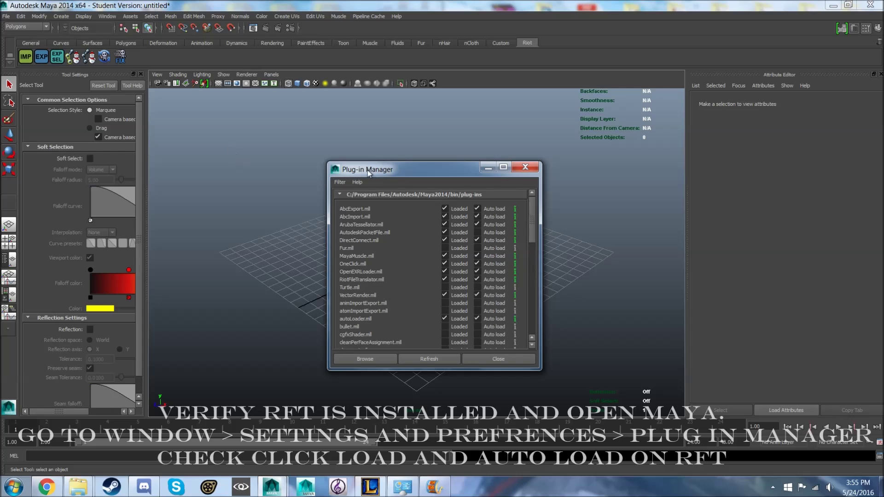
pyautogui.moveTo(370, 168); pyautogui.dragTo(308, 96)
pyautogui.moveTo(480, 298); pyautogui.dragTo(591, 387)
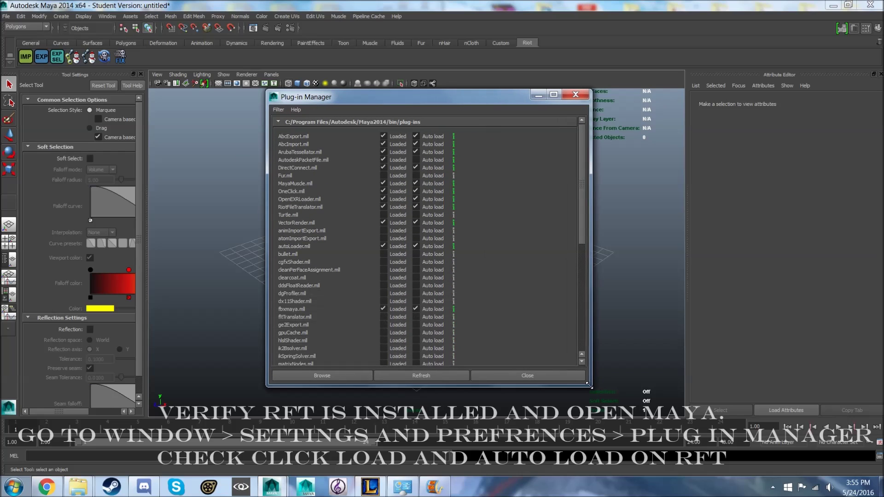
pyautogui.scroll(-1, 581, 219)
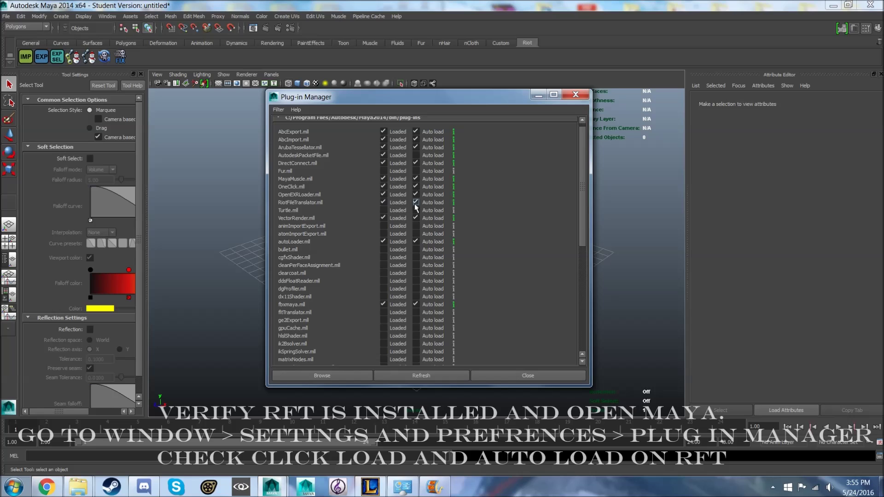
pyautogui.click(501, 379)
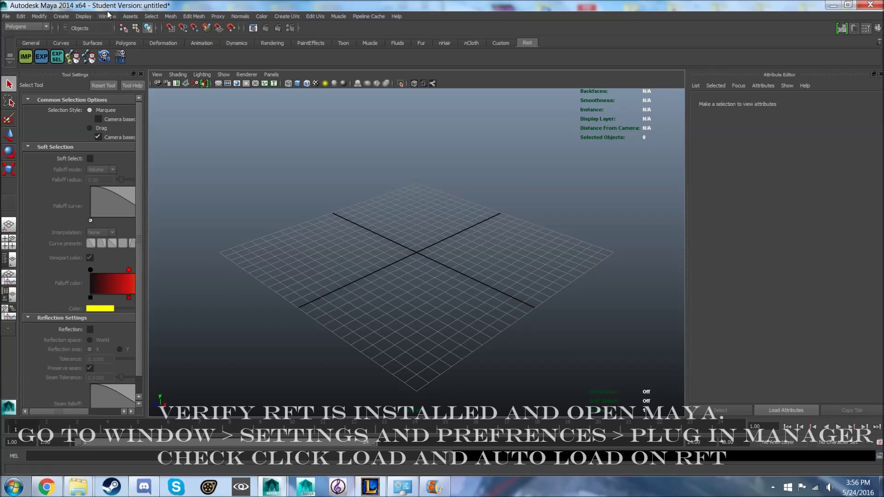
pyautogui.click(107, 17)
pyautogui.moveTo(132, 66)
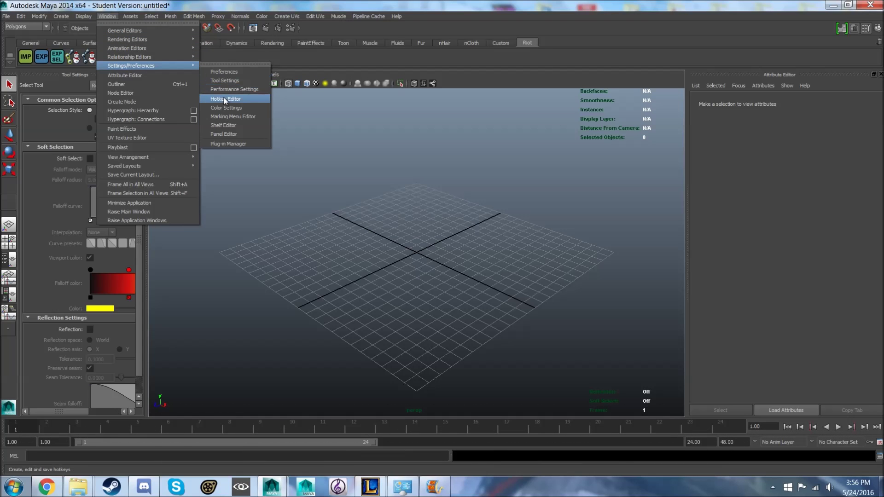
# In the Hotkey Editor, bind Ctrl+1 to OutlinerWindow under the Window category
pyautogui.click(223, 98)
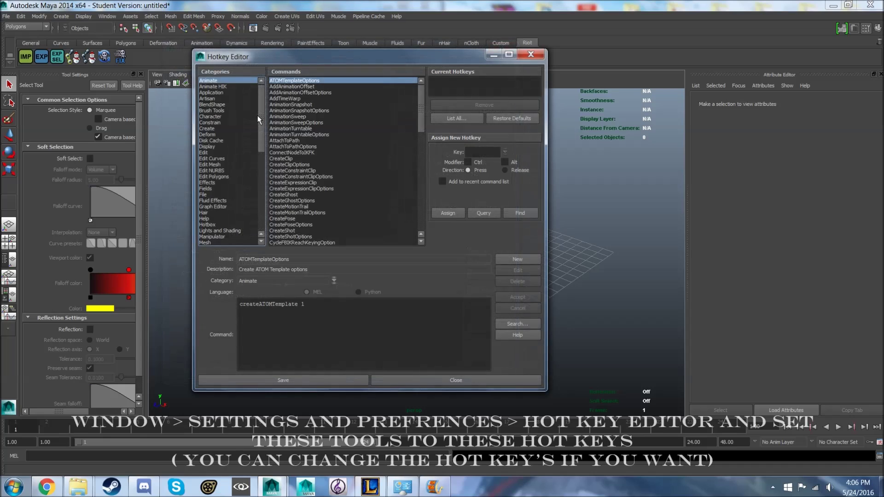
pyautogui.moveTo(261, 121); pyautogui.dragTo(260, 201)
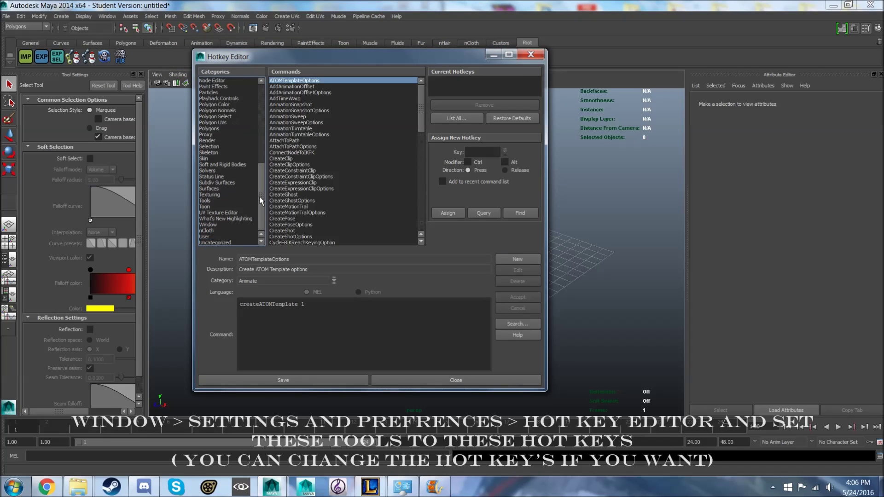
pyautogui.click(225, 225)
pyautogui.scroll(-3, 416, 107)
pyautogui.scroll(-3, 416, 107)
pyautogui.scroll(-3, 409, 140)
pyautogui.scroll(-3, 411, 145)
pyautogui.scroll(-1, 411, 145)
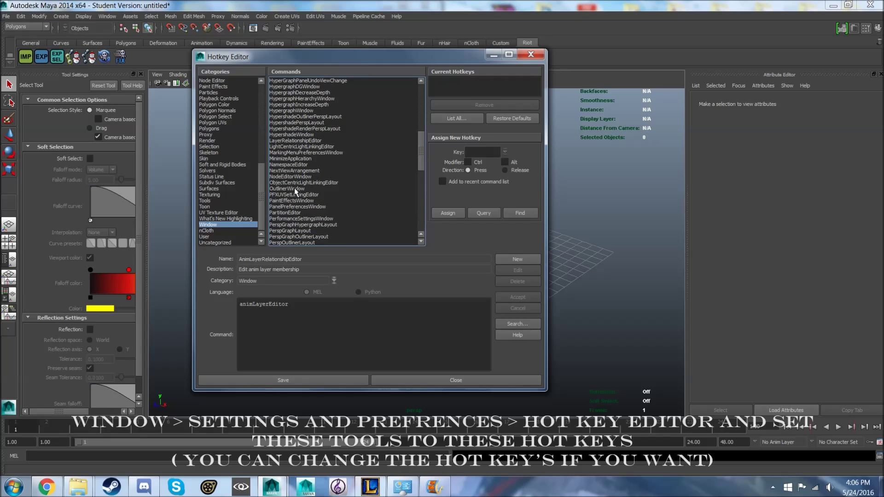
pyautogui.click(294, 189)
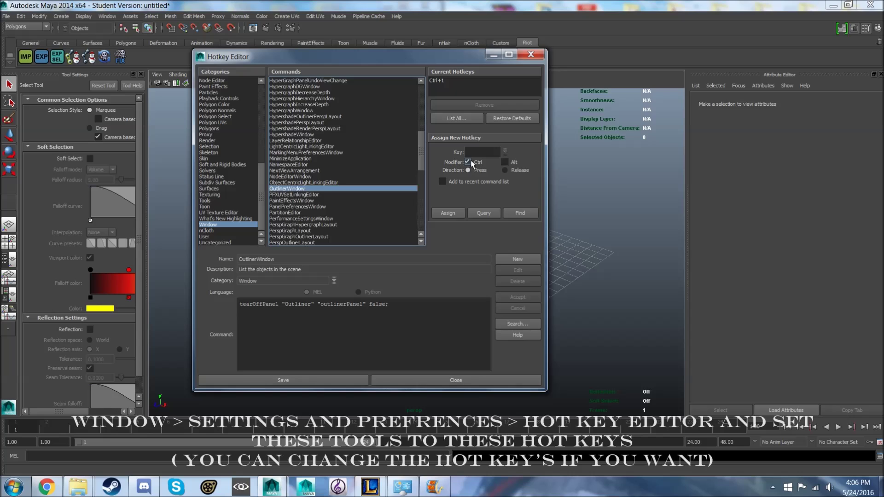
pyautogui.click(475, 151)
pyautogui.write('1')
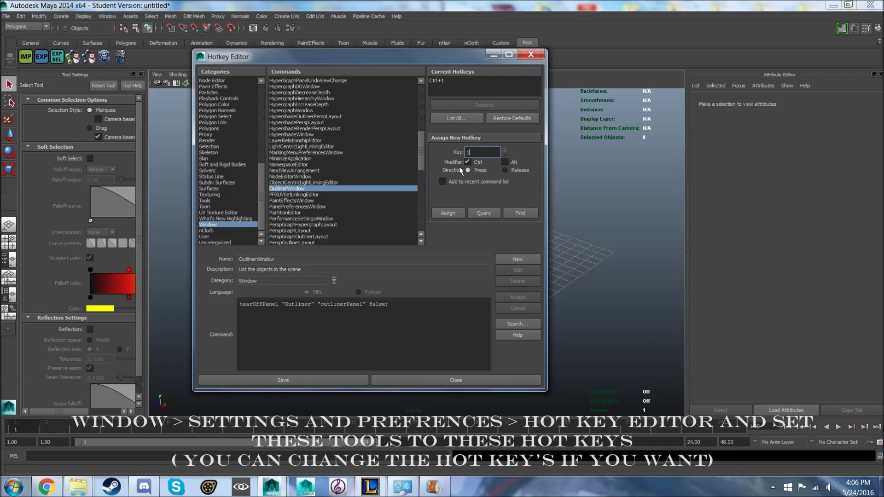
pyautogui.click(441, 210)
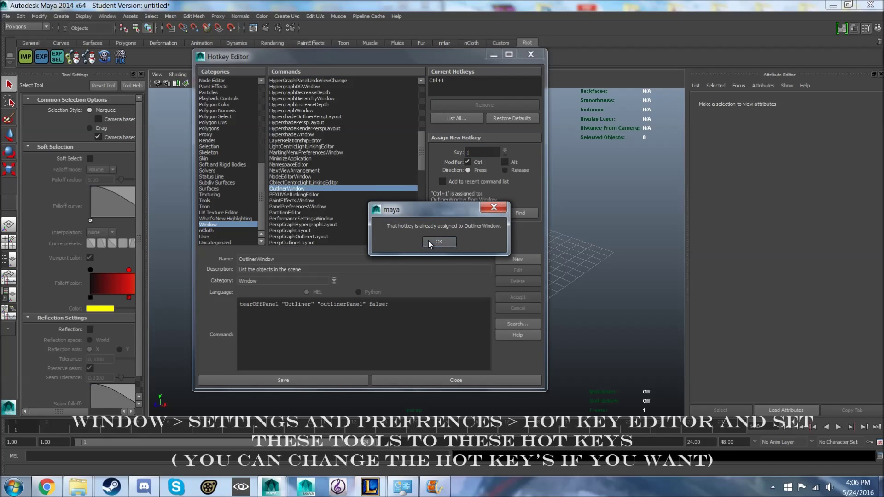
pyautogui.click(429, 240)
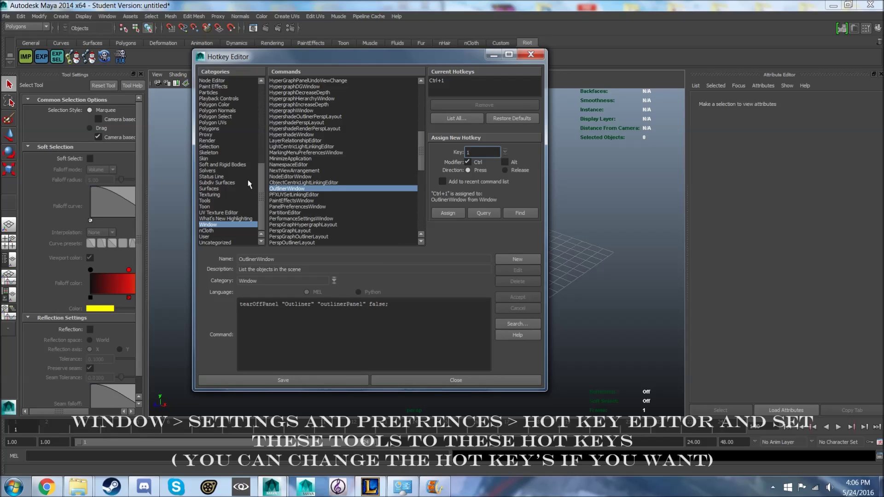
# Bind Ctrl+2 to SmoothBindSkinOptions in the Skin category
pyautogui.scroll(1, 263, 173)
pyautogui.scroll(2, 263, 172)
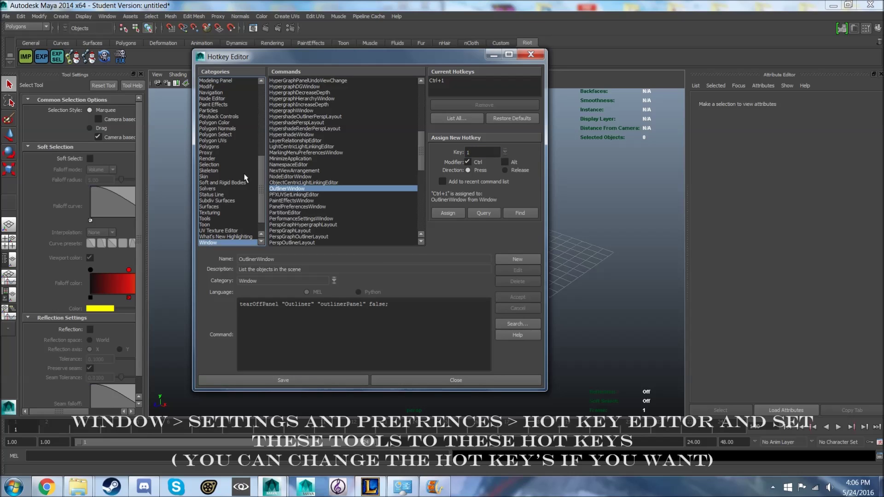
pyautogui.click(216, 183)
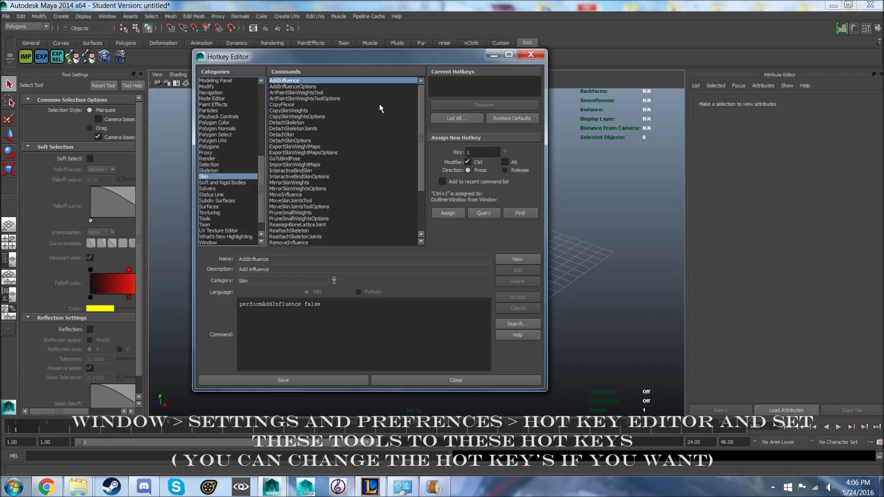
pyautogui.scroll(-1, 415, 105)
pyautogui.scroll(-3, 412, 133)
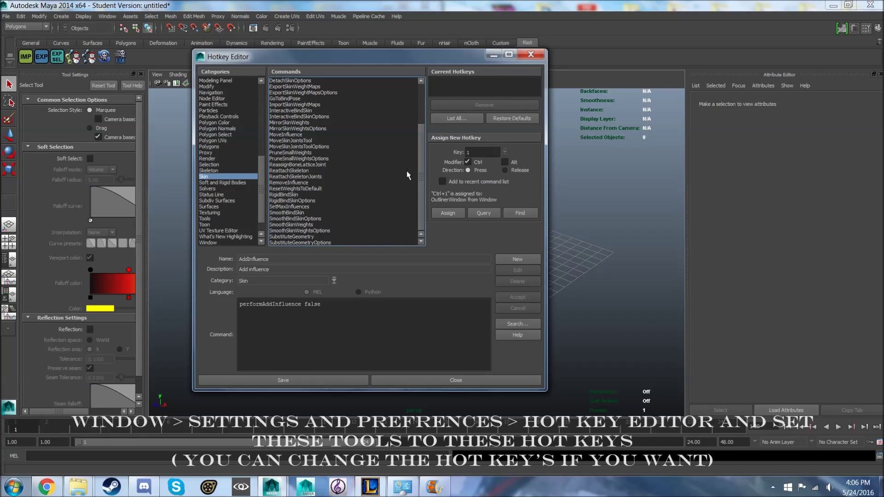
pyautogui.click(293, 218)
pyautogui.doubleClick(487, 152)
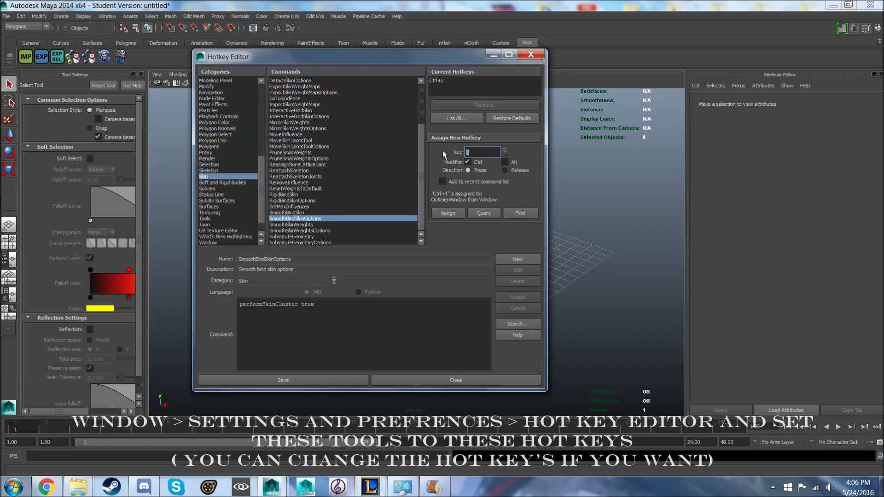
pyautogui.click(449, 210)
pyautogui.click(440, 242)
# Bind Ctrl+3 to ArtPaintSkinWeightsToolOptions instead of the paint weights tool itself
pyautogui.moveTo(420, 220); pyautogui.dragTo(421, 168)
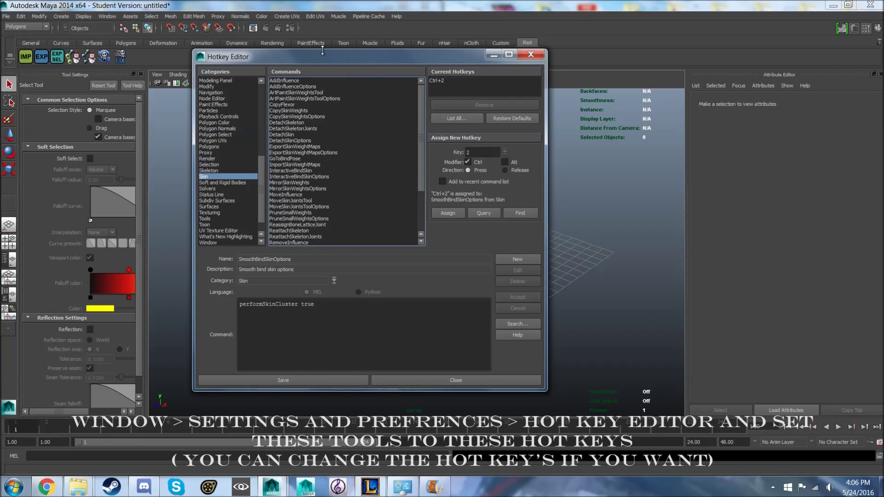
pyautogui.click(296, 93)
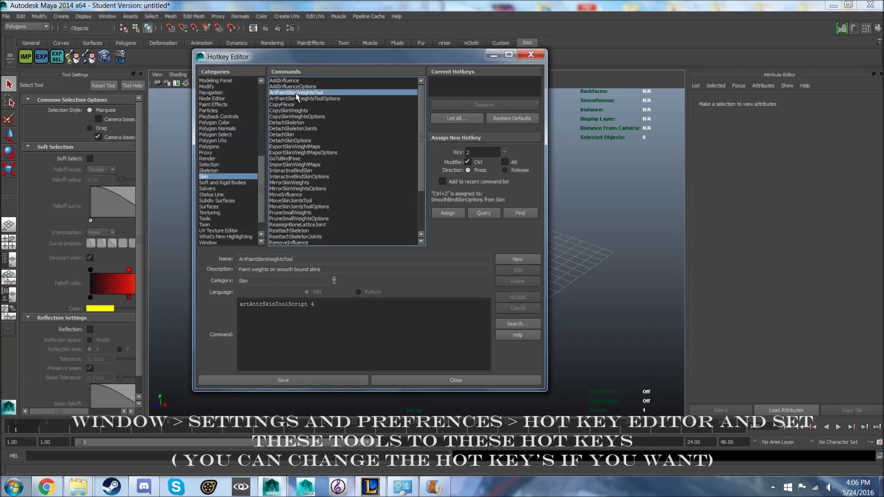
pyautogui.press('Tab')
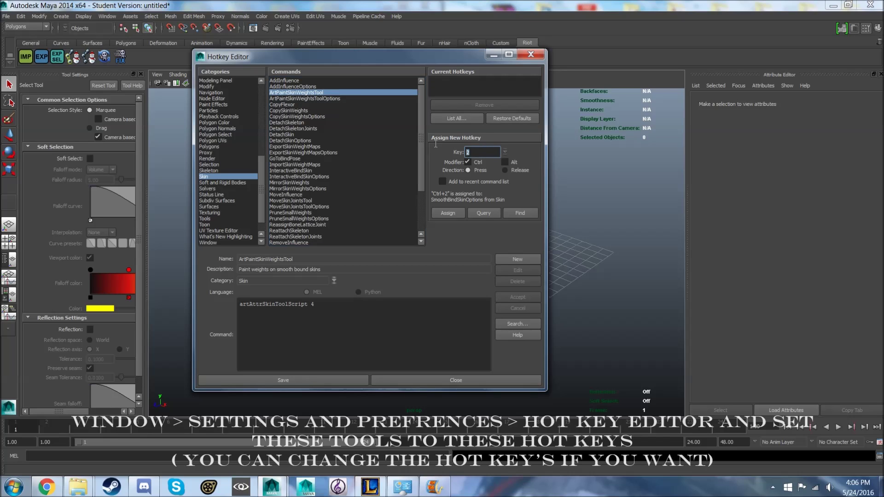
pyautogui.write('3')
pyautogui.click(448, 213)
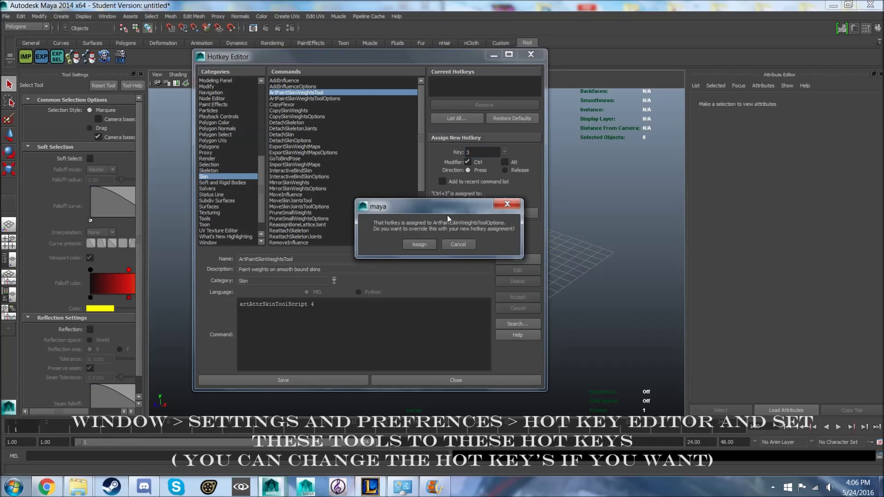
pyautogui.click(457, 244)
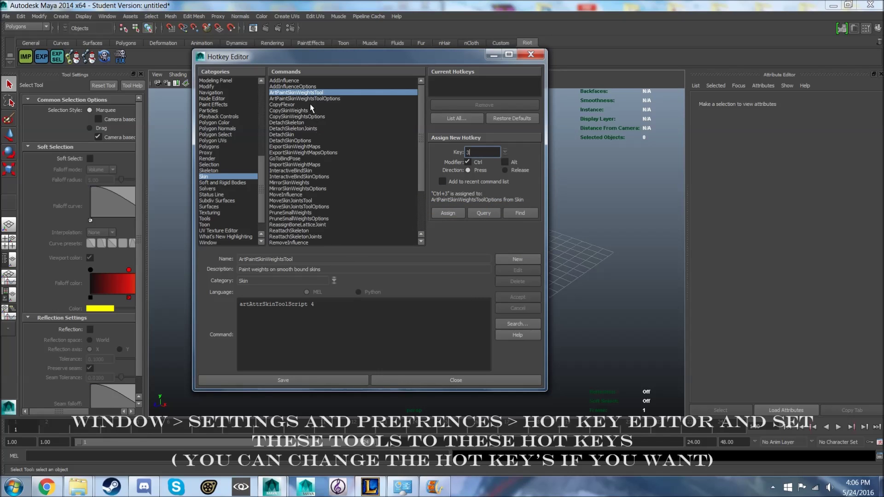
pyautogui.click(297, 98)
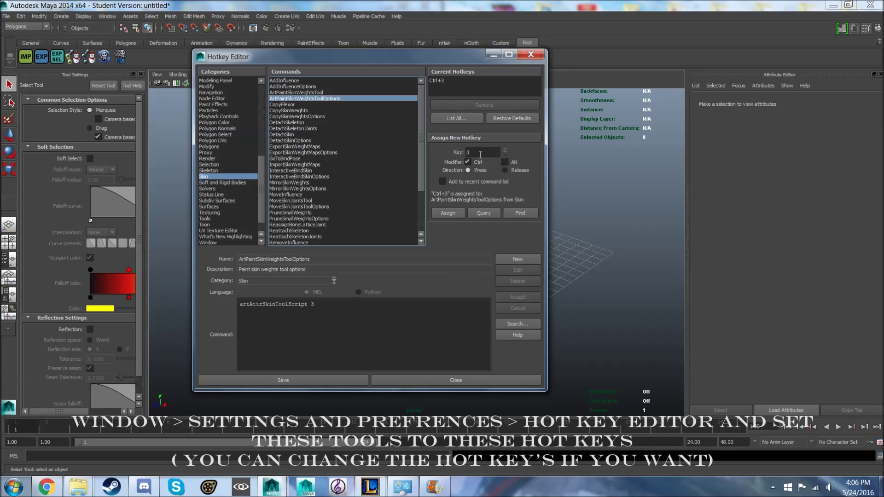
pyautogui.click(455, 213)
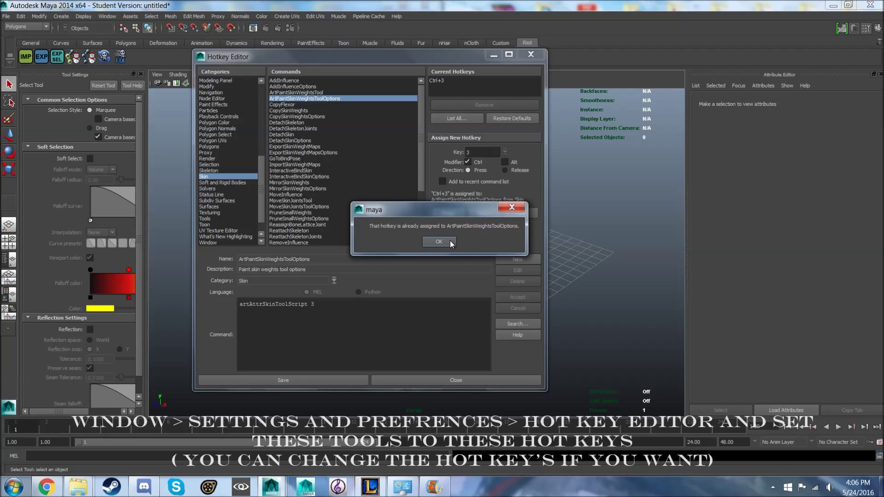
pyautogui.click(439, 241)
# Save the new hotkeys, close the editor and test the Outliner and smooth bind hotkeys
pyautogui.click(326, 380)
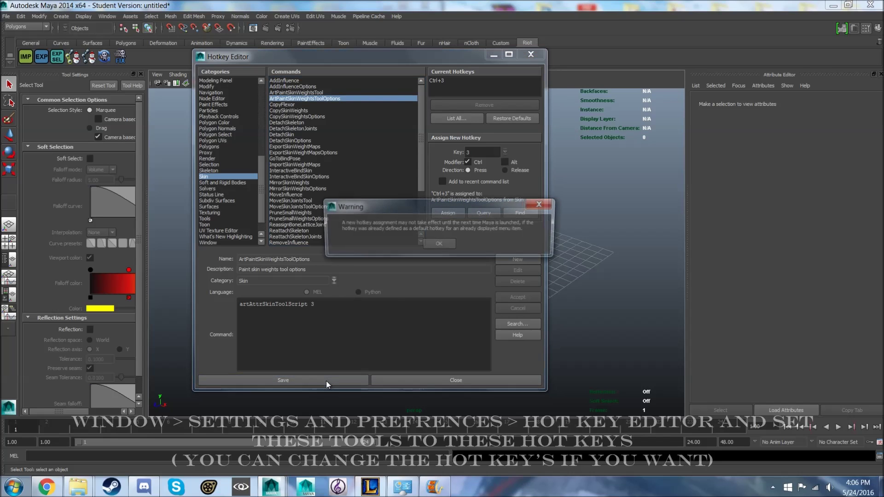
pyautogui.click(439, 244)
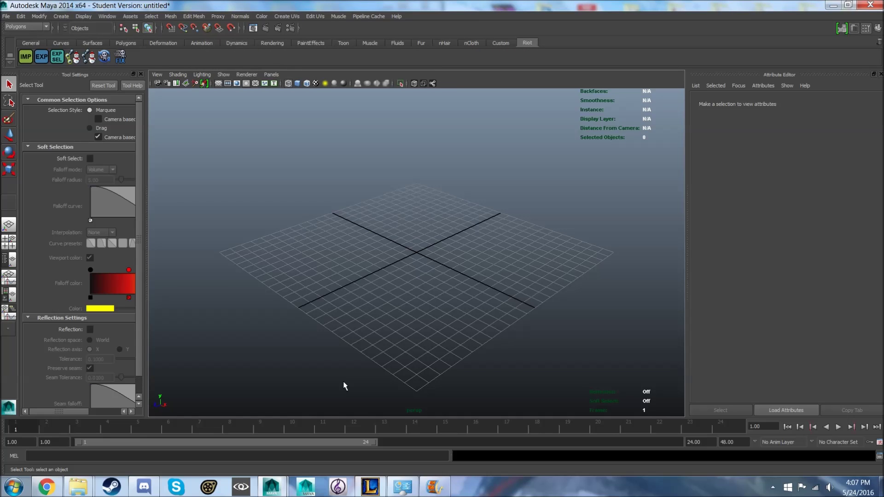
pyautogui.press('o')
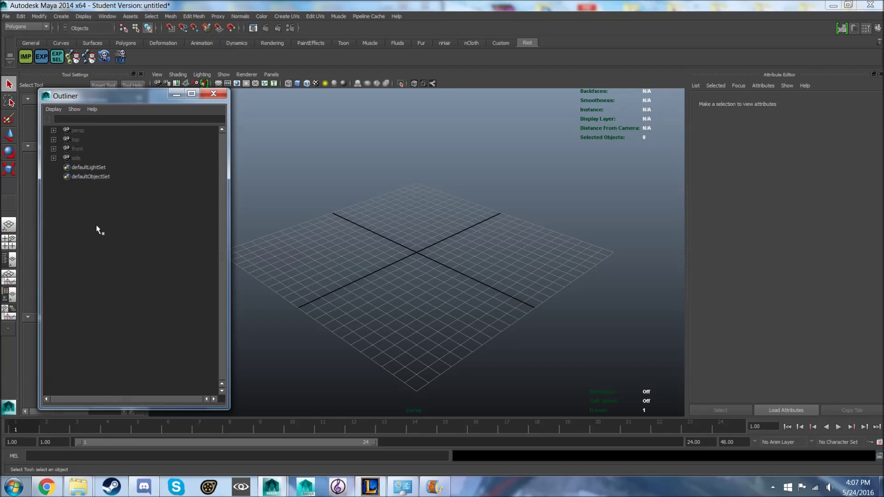
pyautogui.press('b')
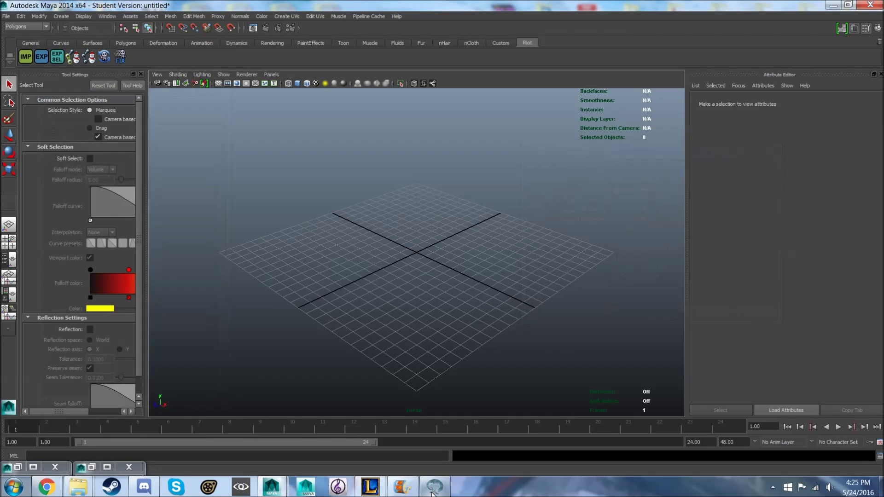
# Open Wooxy's Files extractor and expand lol_game_client > DATA > Characters
pyautogui.click(434, 488)
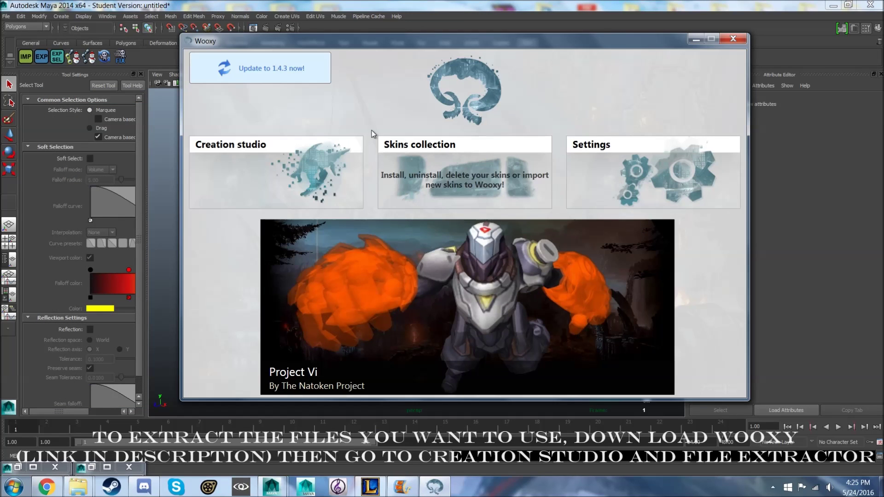
pyautogui.click(284, 175)
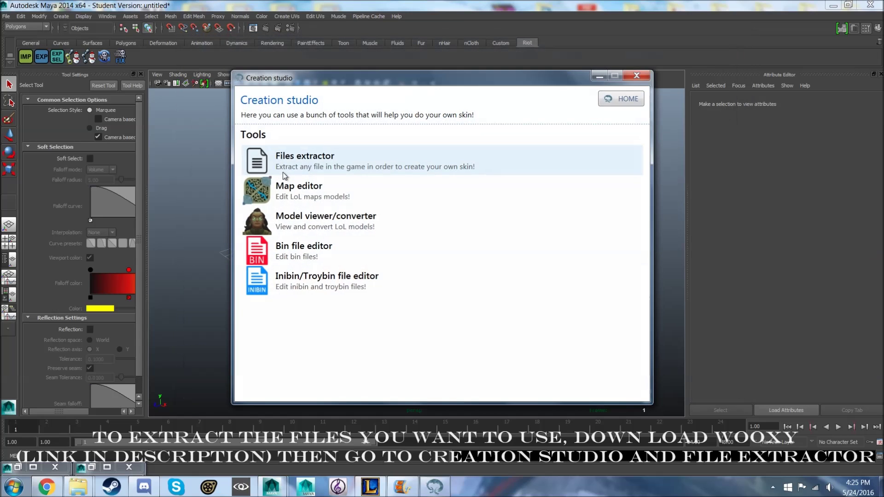
pyautogui.click(438, 170)
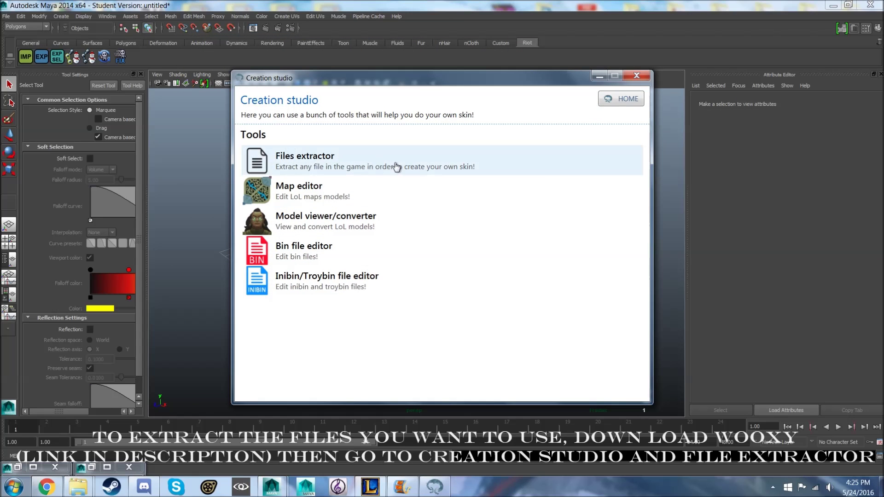
pyautogui.click(247, 193)
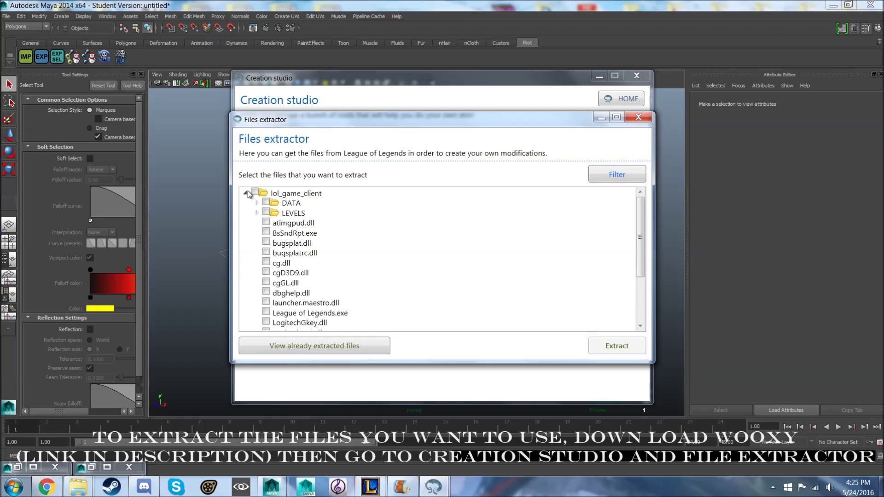
pyautogui.click(257, 203)
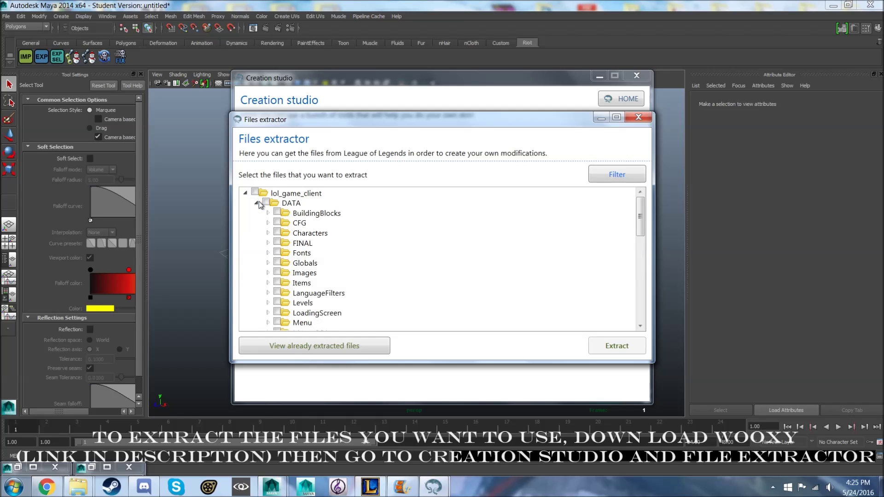
pyautogui.click(268, 233)
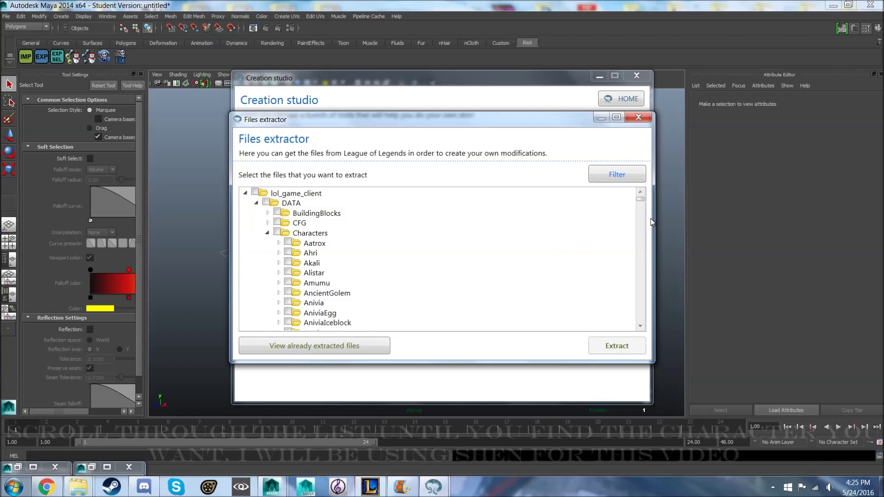
pyautogui.moveTo(640, 199)
pyautogui.mouseDown()
pyautogui.moveTo(627, 264)
pyautogui.moveTo(634, 270)
pyautogui.mouseUp()
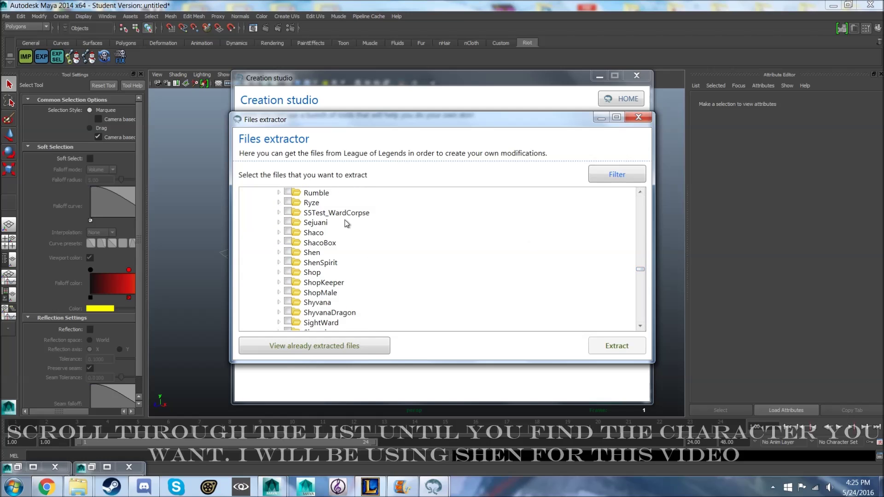
# Expand Shen > Skins > Base, mark Shen.skl and bring up the extraction settings
pyautogui.click(279, 253)
pyautogui.scroll(-1, 346, 273)
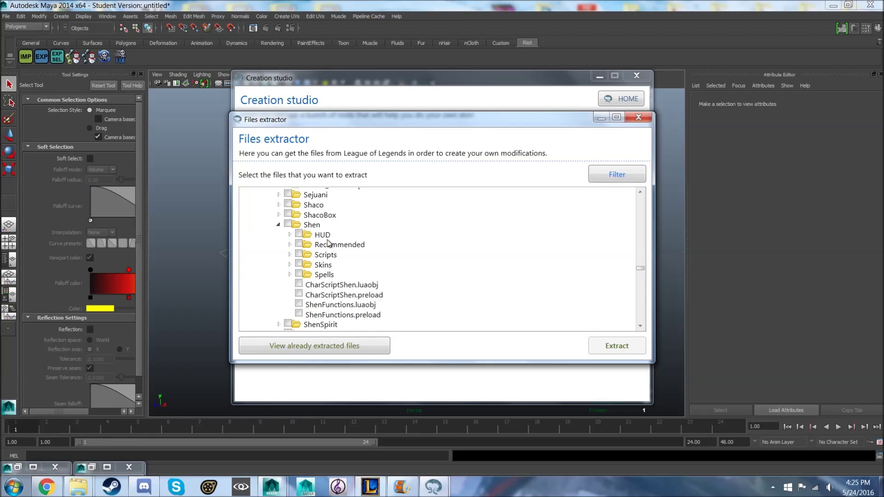
pyautogui.click(290, 265)
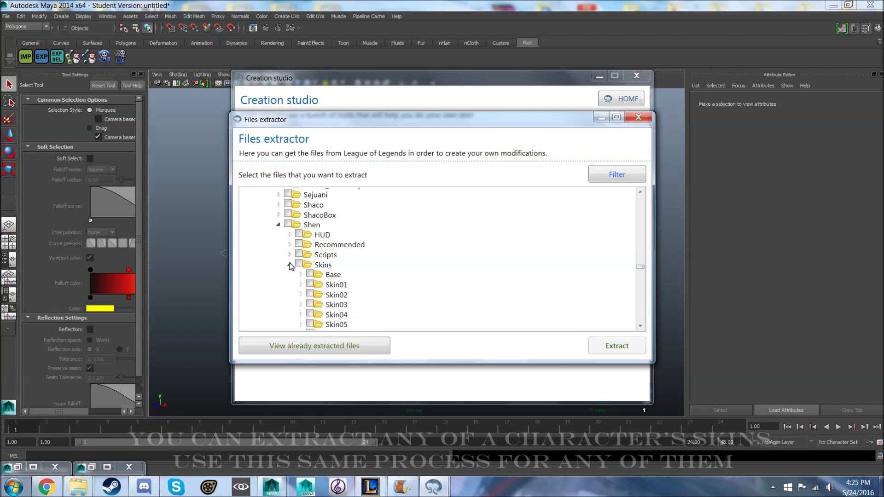
pyautogui.scroll(-1, 346, 248)
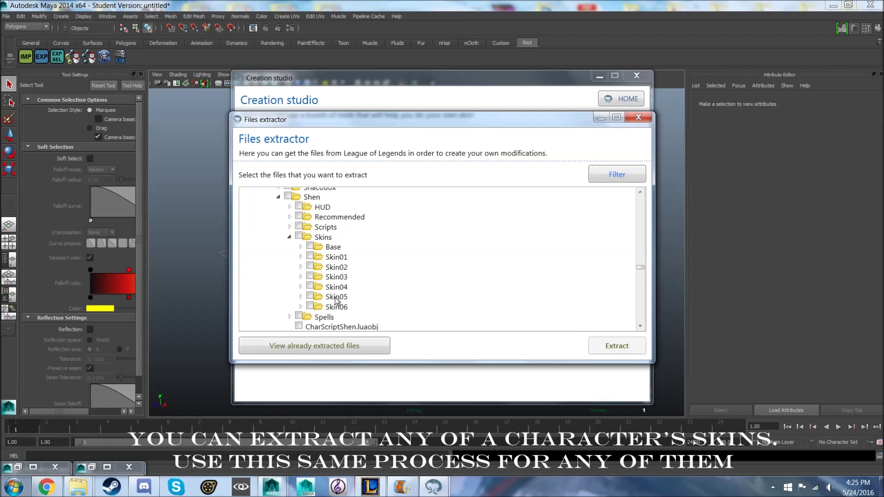
pyautogui.click(302, 248)
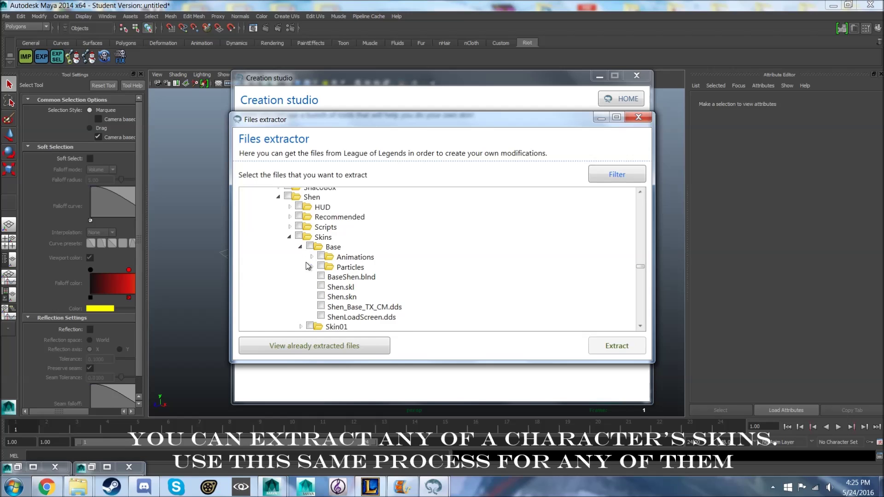
pyautogui.click(321, 288)
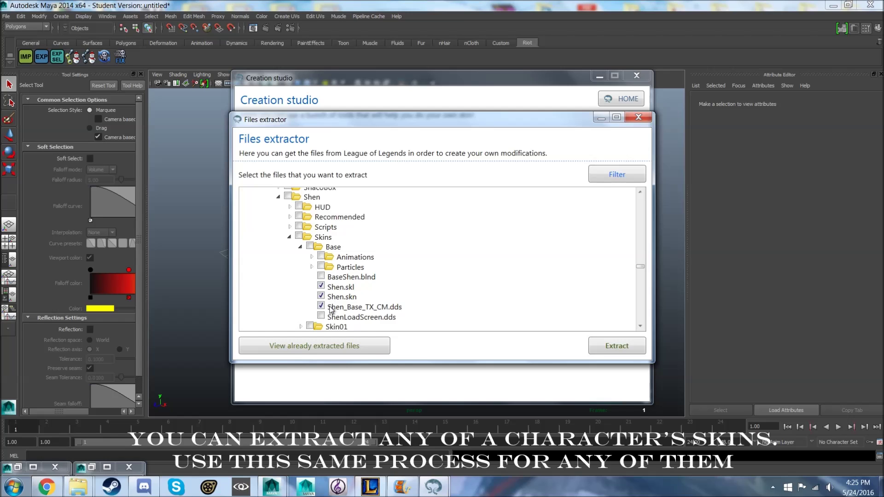
pyautogui.click(603, 344)
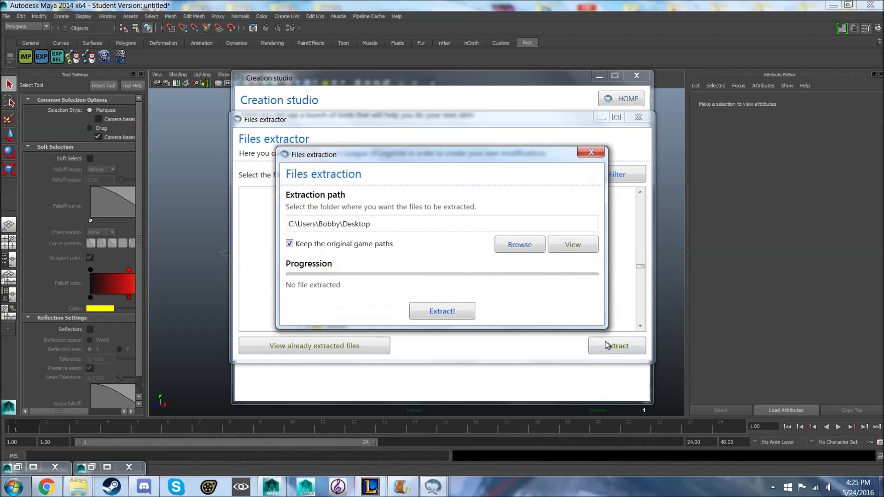
# Set the extraction destination to the Desktop tutorial folder
pyautogui.click(529, 252)
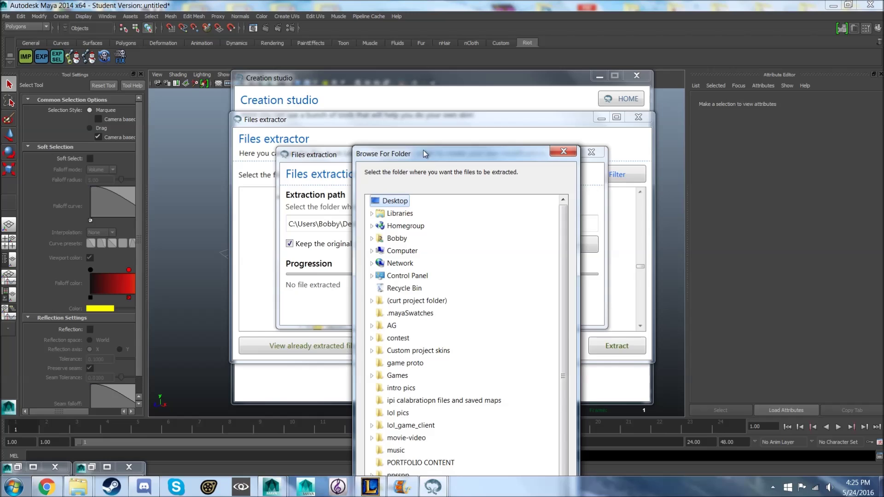
pyautogui.moveTo(424, 153); pyautogui.dragTo(318, 25)
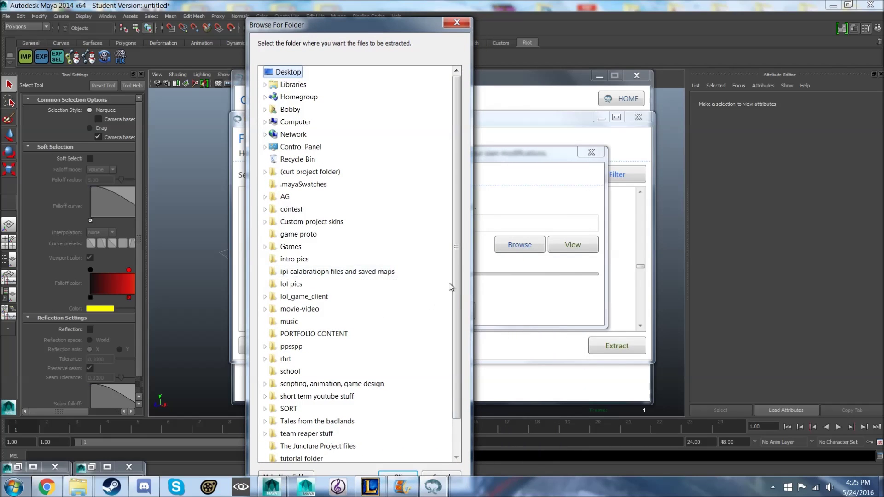
pyautogui.moveTo(458, 253); pyautogui.dragTo(455, 284)
pyautogui.click(302, 421)
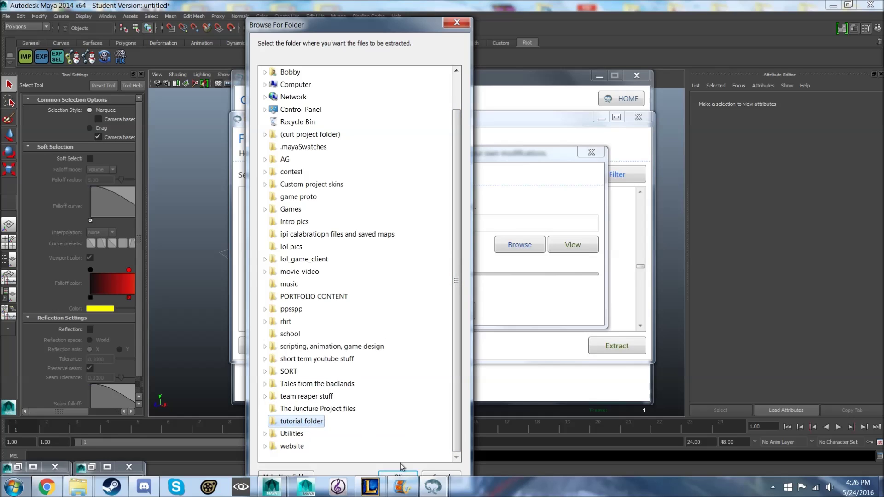
pyautogui.click(399, 478)
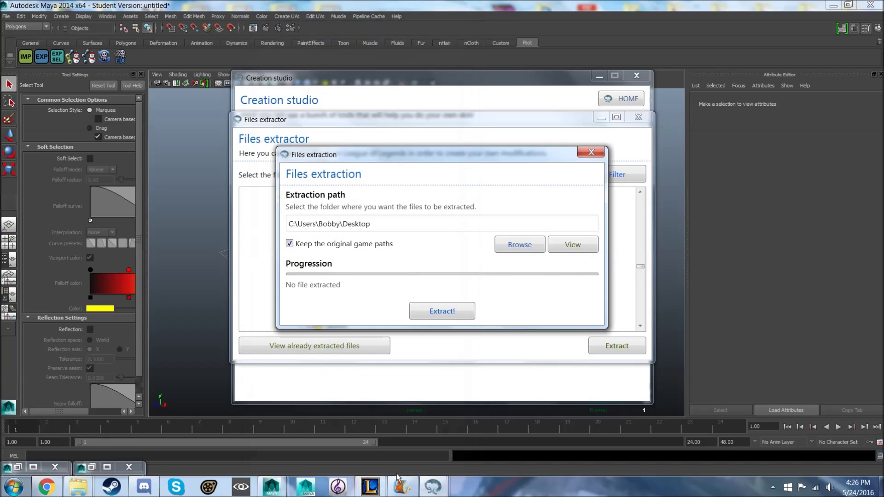
# Extract the Shen files, dismiss the completion notice and close the Files extractor
pyautogui.click(463, 312)
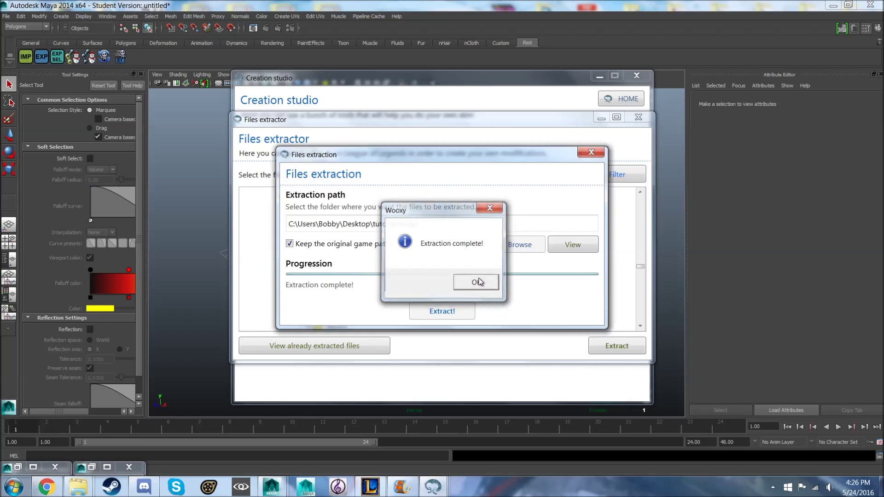
pyautogui.click(479, 282)
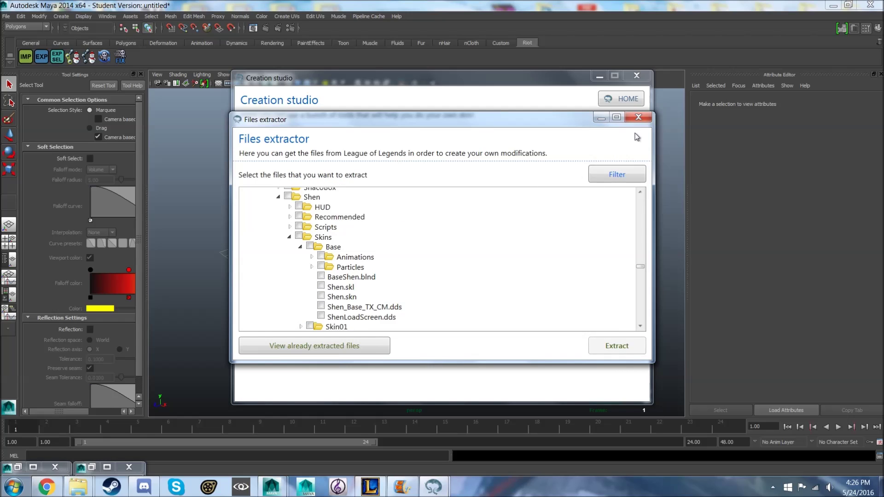
pyautogui.click(638, 117)
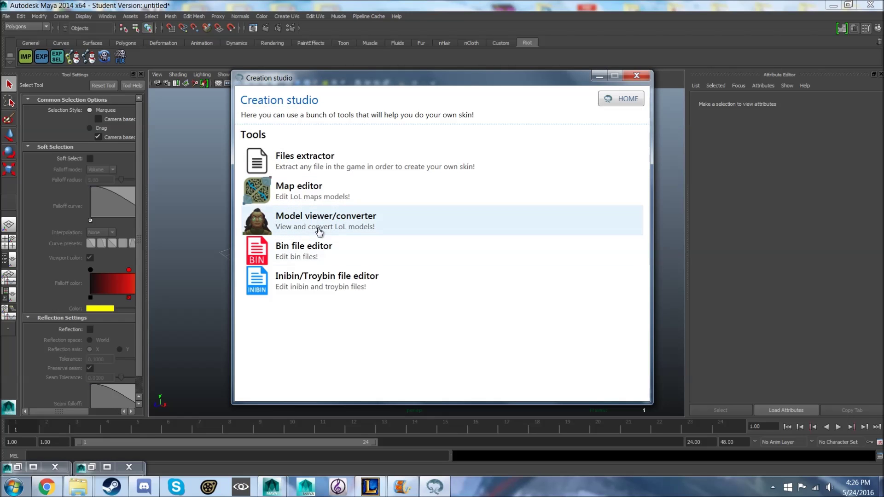
pyautogui.click(355, 225)
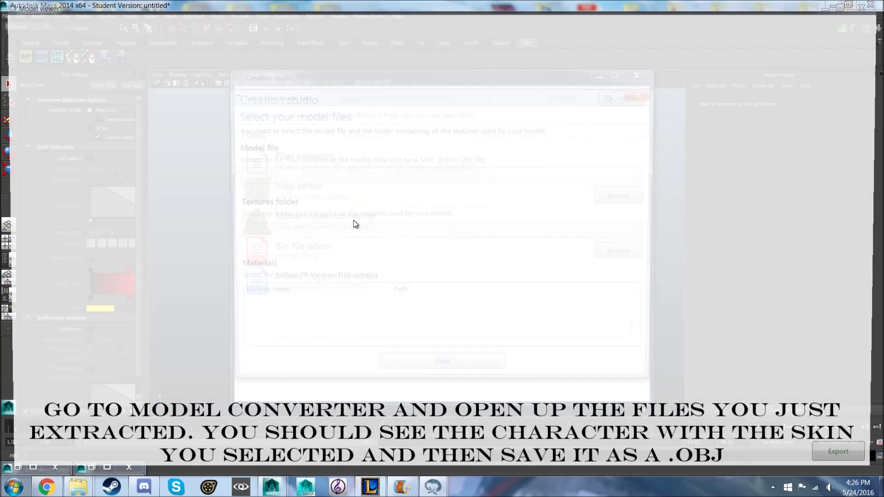
# Load Shen.skn from tutorial\lol_game_client\DATA\Characters\Shen\Skins\Base into the Model viewer
pyautogui.click(649, 198)
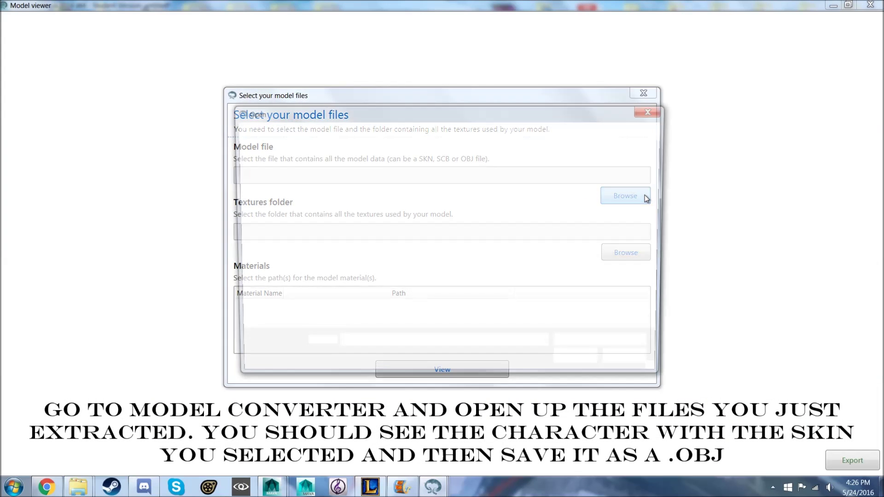
pyautogui.moveTo(622, 203); pyautogui.dragTo(604, 283)
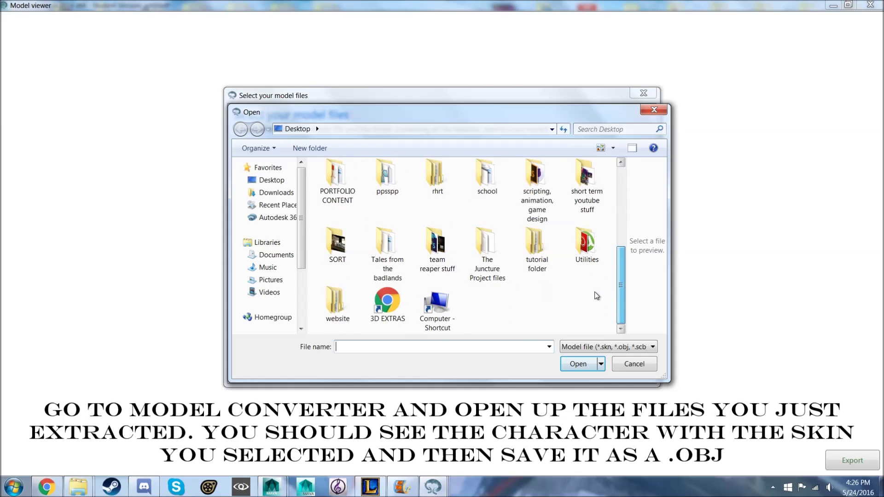
pyautogui.doubleClick(531, 249)
pyautogui.doubleClick(382, 181)
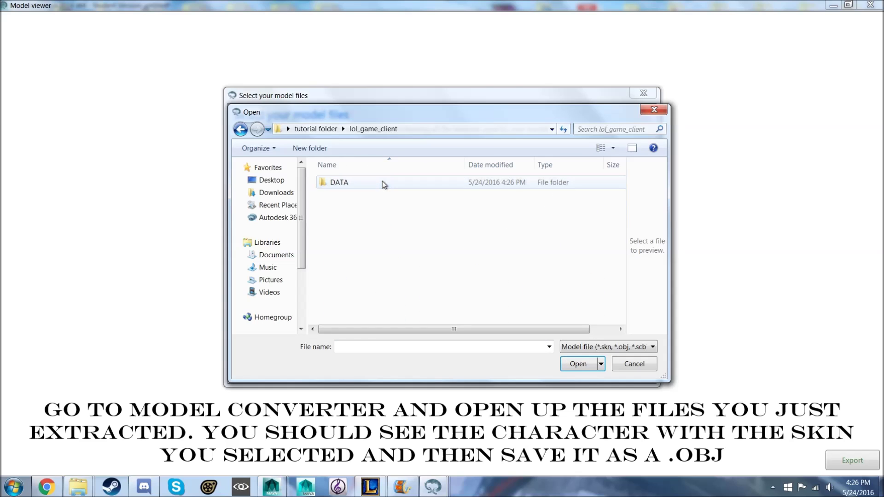
pyautogui.doubleClick(383, 181)
pyautogui.doubleClick(384, 182)
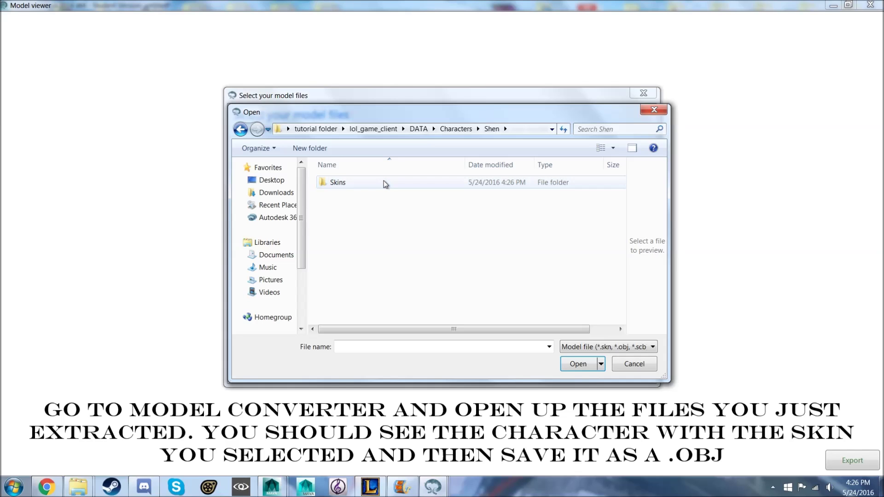
pyautogui.doubleClick(384, 182)
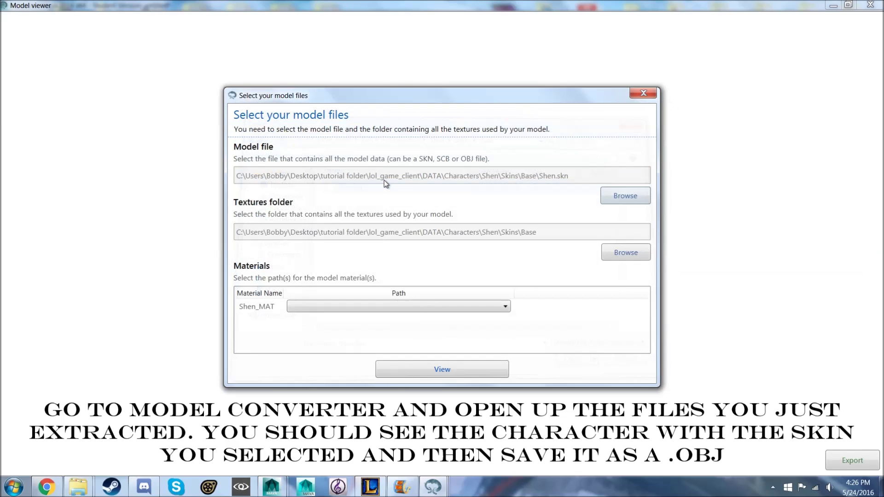
pyautogui.click(626, 253)
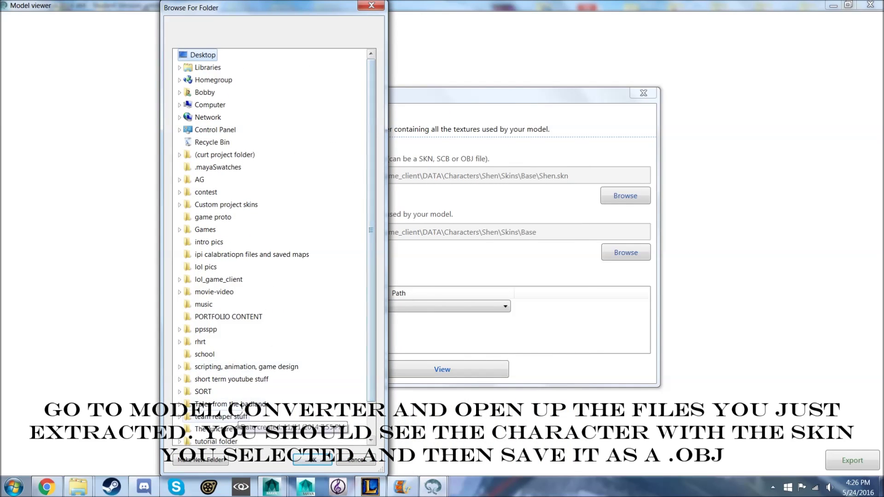
# Use the Base folder for textures, assign Shen_Base_TX_CM.dds to Shen_MAT, and view the model
pyautogui.scroll(-1, 369, 334)
pyautogui.click(220, 405)
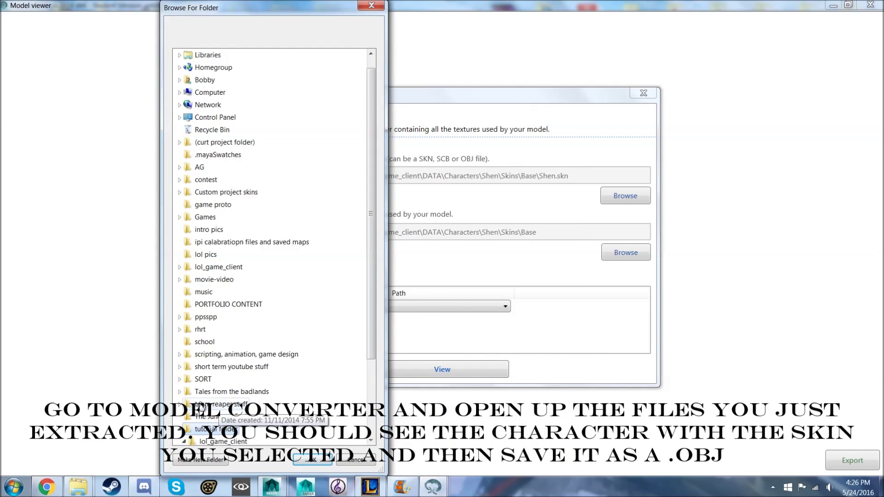
pyautogui.click(218, 432)
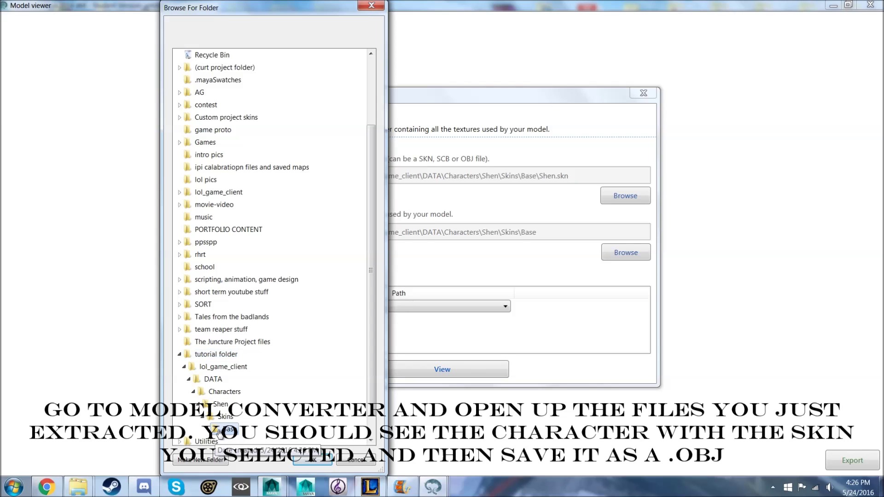
pyautogui.click(312, 462)
pyautogui.click(446, 310)
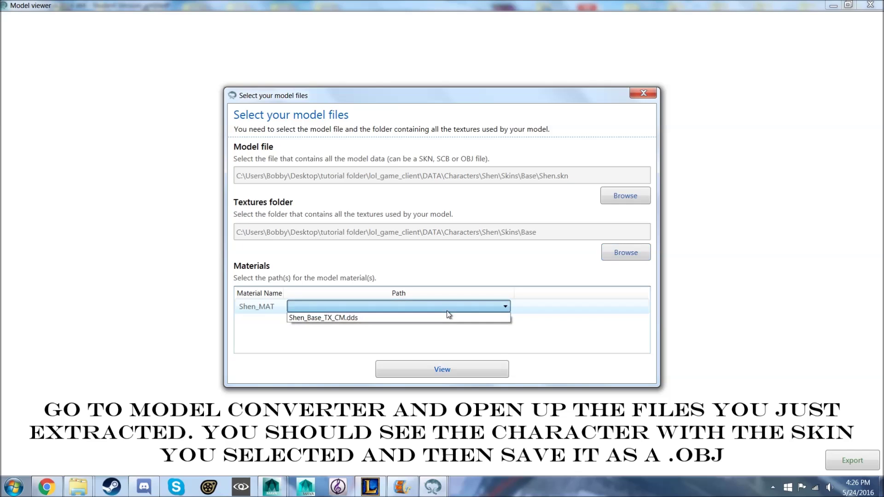
pyautogui.click(444, 317)
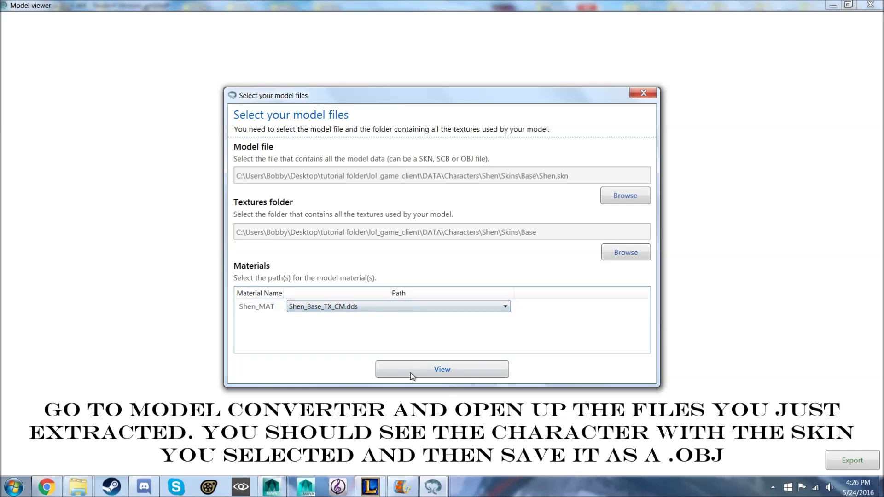
pyautogui.click(410, 372)
pyautogui.moveTo(653, 279); pyautogui.dragTo(537, 283)
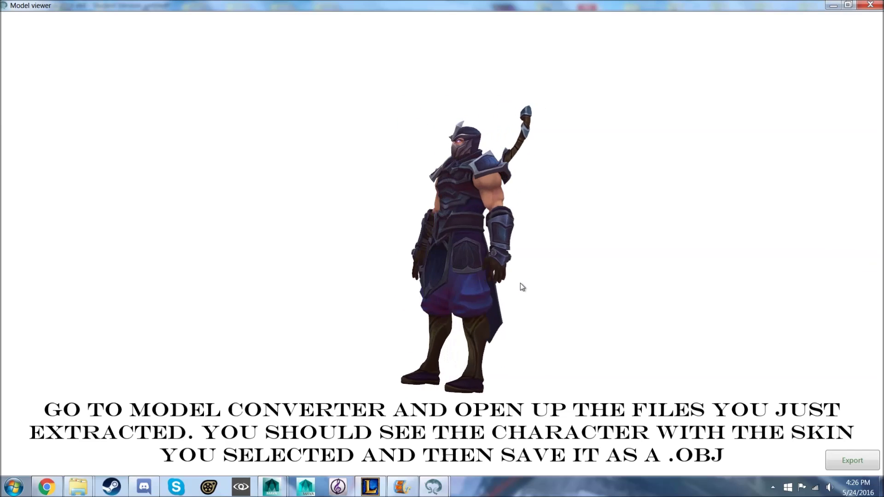
pyautogui.moveTo(521, 263)
pyautogui.mouseDown()
pyautogui.moveTo(485, 236)
pyautogui.moveTo(504, 240)
pyautogui.mouseUp()
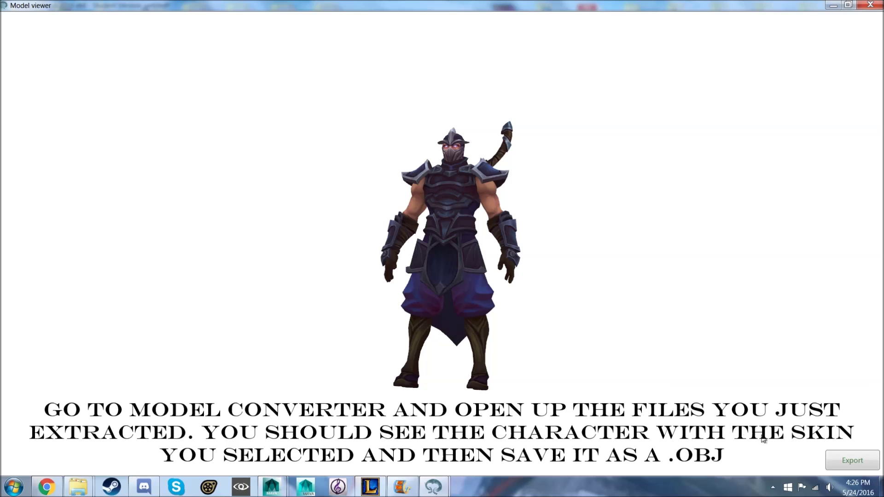
pyautogui.click(847, 461)
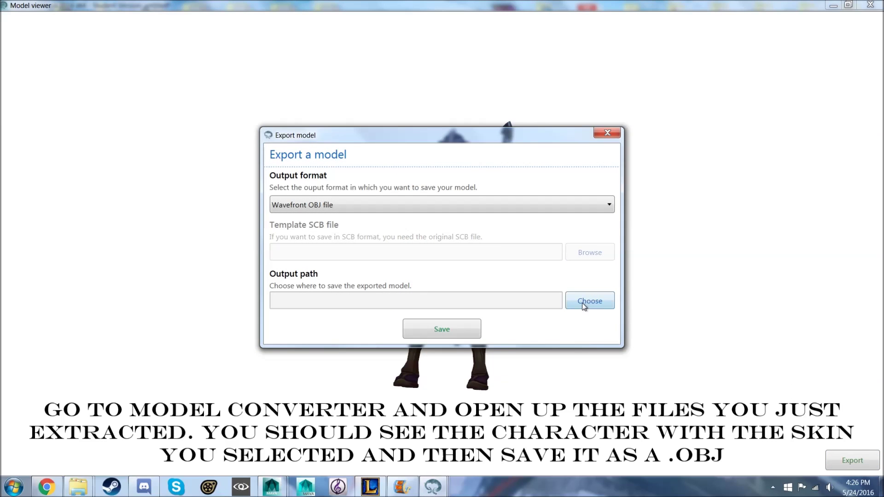
# Export the model as Wavefront OBJ 'shen converted.obj' into the Desktop tutorial folder
pyautogui.click(582, 303)
pyautogui.click(332, 220)
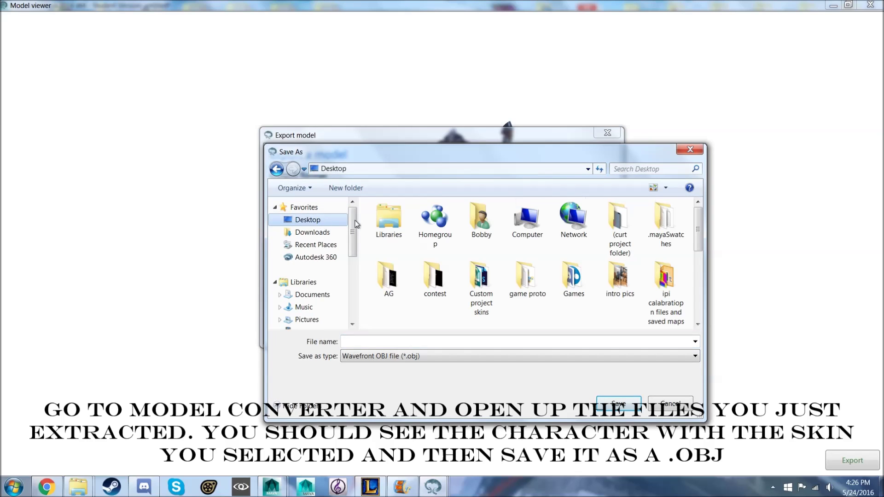
pyautogui.scroll(-3, 661, 229)
pyautogui.scroll(-5, 676, 245)
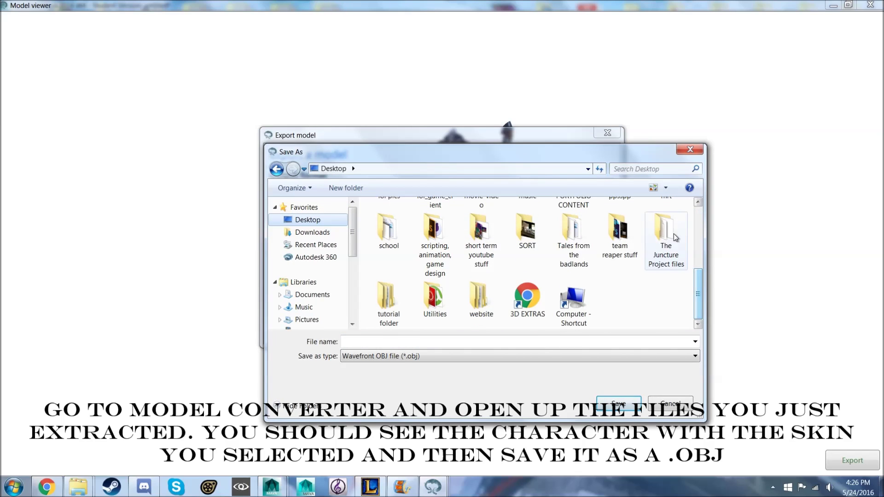
pyautogui.doubleClick(380, 303)
pyautogui.write('shen converted')
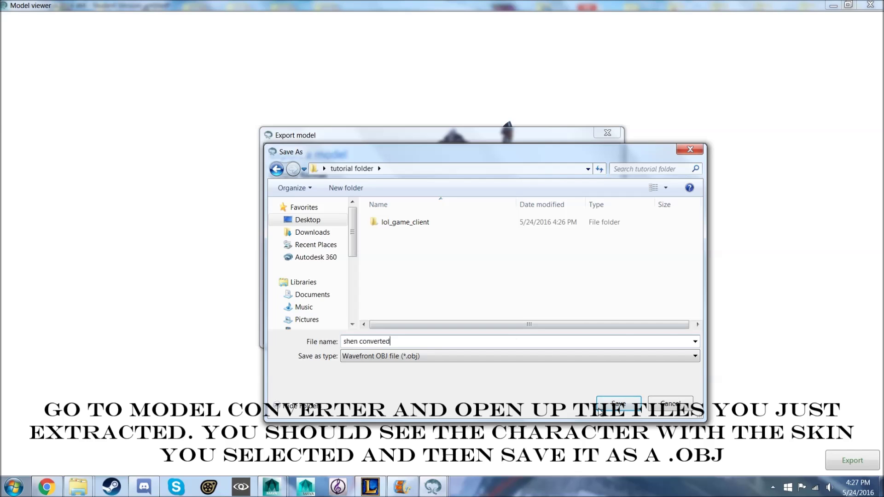
pyautogui.click(619, 405)
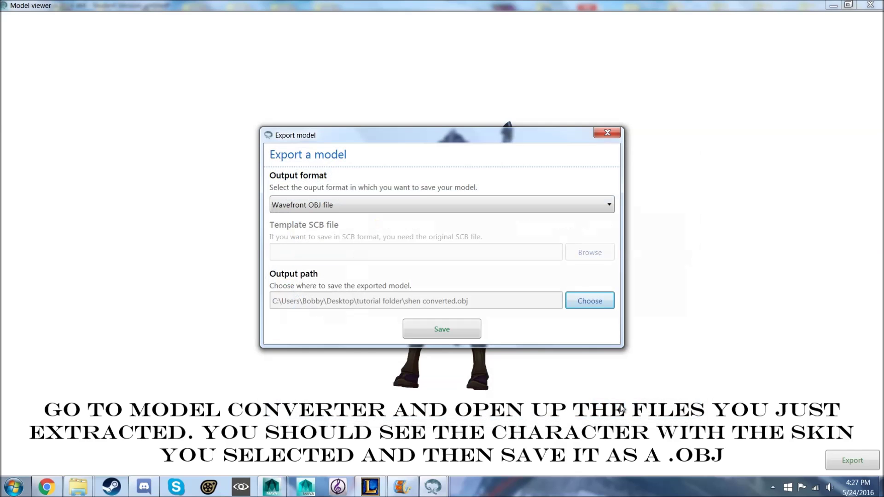
pyautogui.click(455, 327)
# Dismiss the export success message and close the Model viewer and Creation studio
pyautogui.click(489, 282)
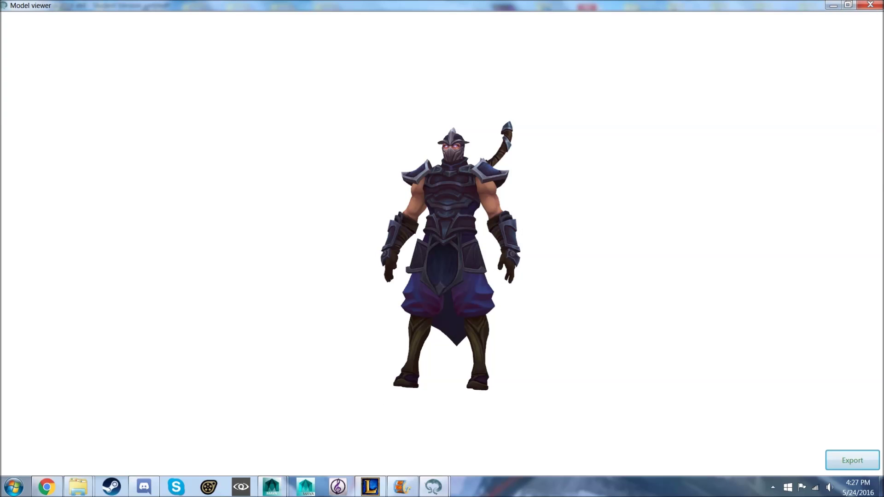
pyautogui.click(870, 5)
pyautogui.click(622, 99)
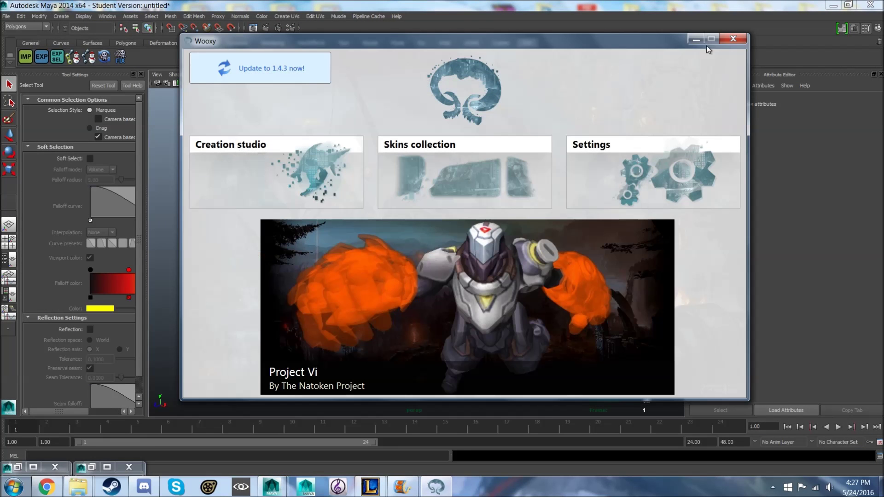
# Minimize Wooxy and open the Desktop tutorial folder in a new Explorer window over Maya
pyautogui.click(695, 39)
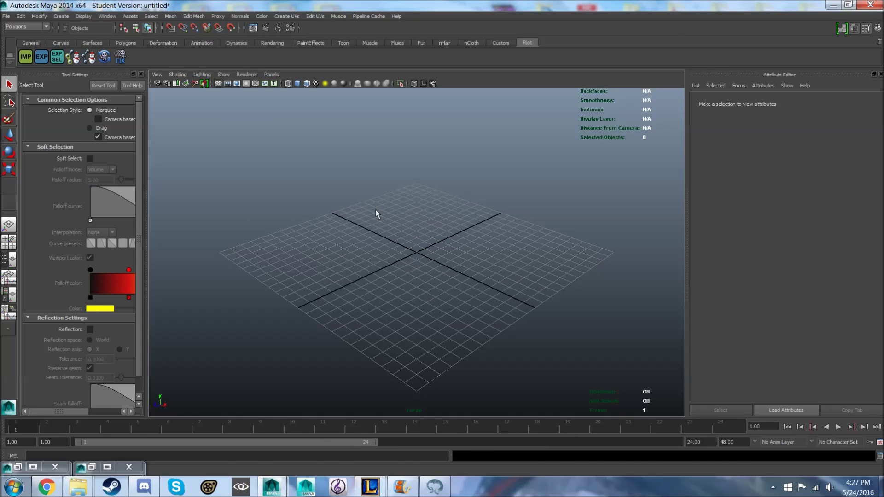
pyautogui.click(7, 16)
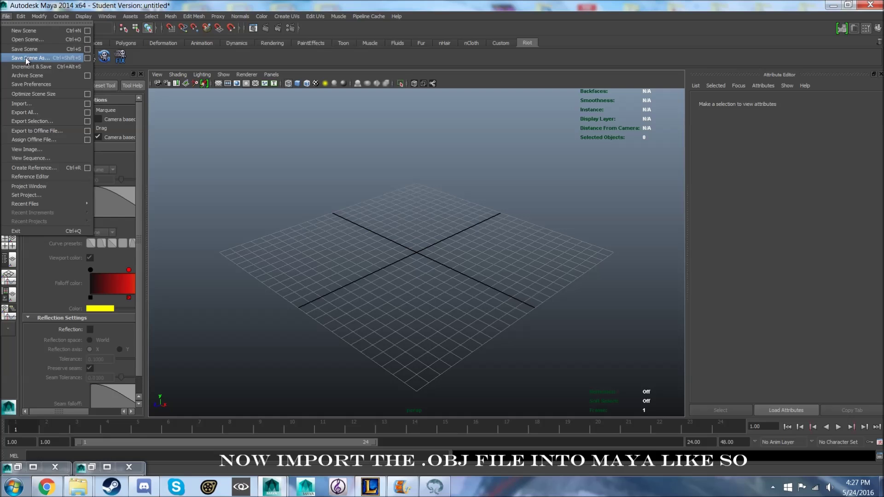
pyautogui.rightClick(77, 494)
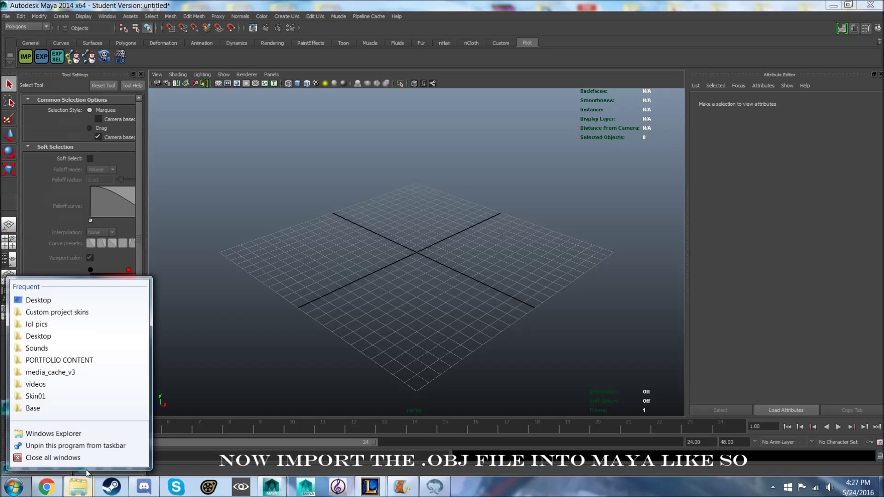
pyautogui.click(79, 428)
pyautogui.moveTo(138, 12); pyautogui.dragTo(461, 101)
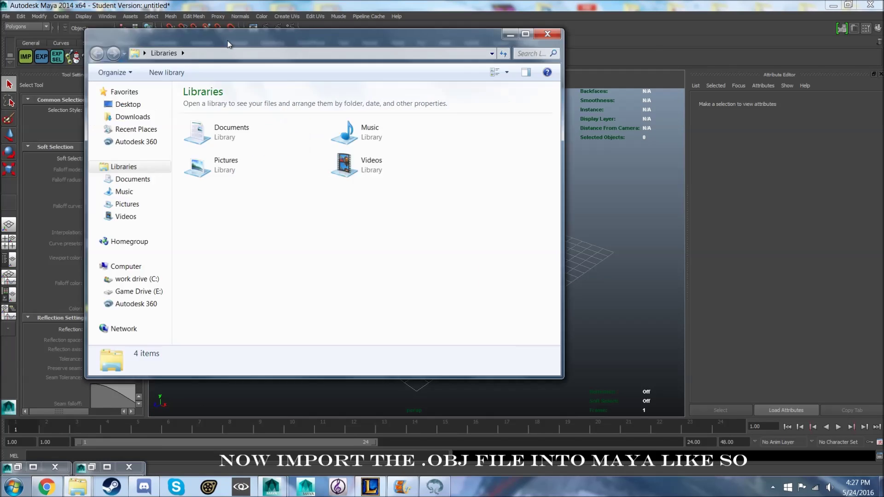
pyautogui.click(355, 165)
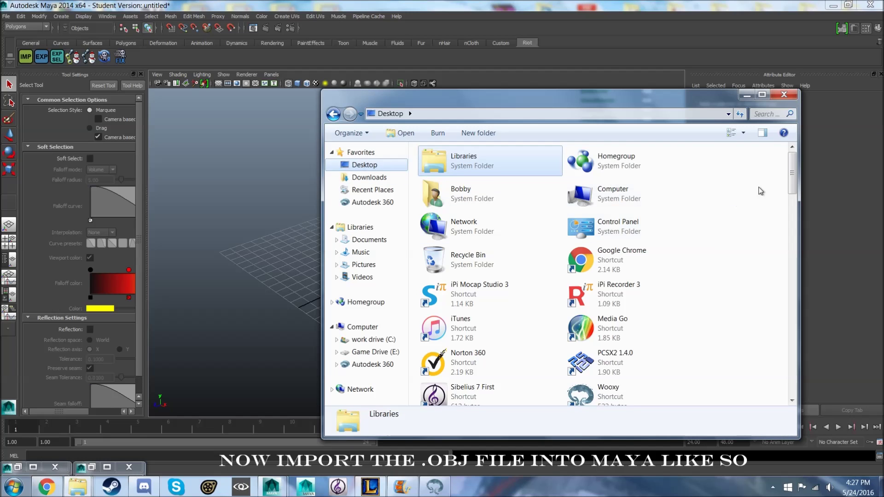
pyautogui.moveTo(792, 156); pyautogui.dragTo(792, 272)
pyautogui.scroll(-5, 608, 184)
pyautogui.scroll(-5, 607, 184)
pyautogui.scroll(-1, 608, 187)
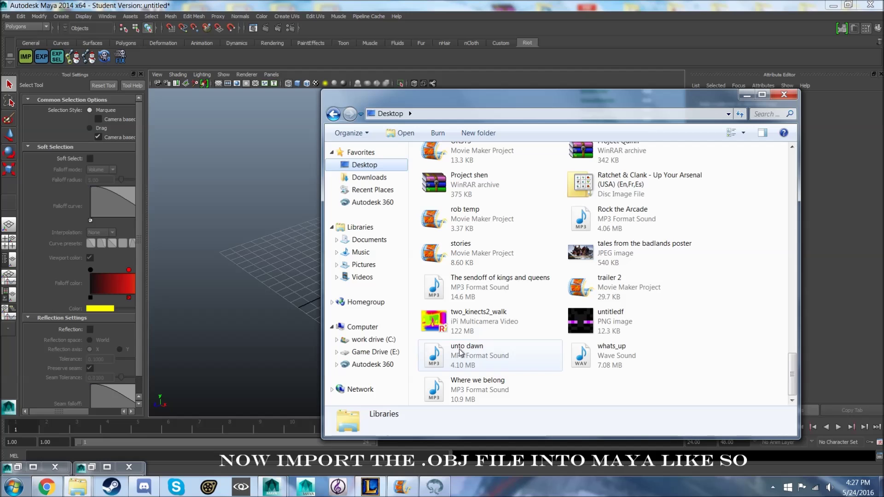
pyautogui.moveTo(796, 383); pyautogui.dragTo(768, 292)
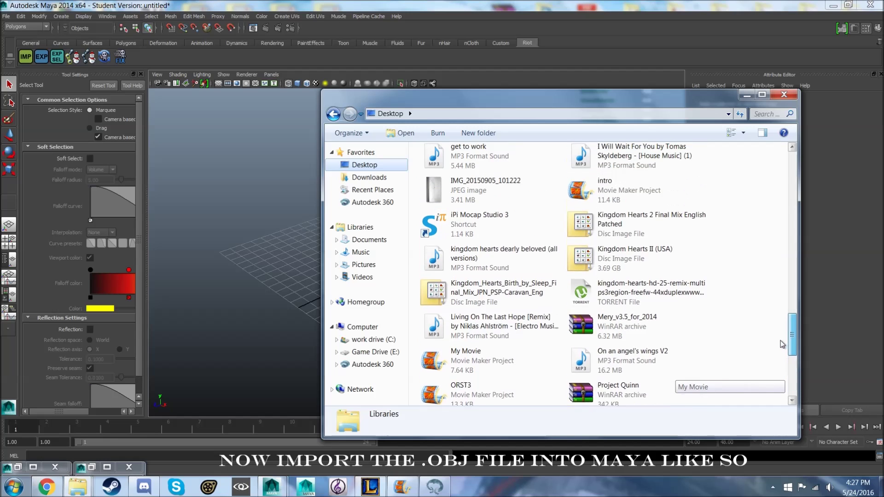
pyautogui.scroll(3, 768, 292)
pyautogui.scroll(3, 737, 276)
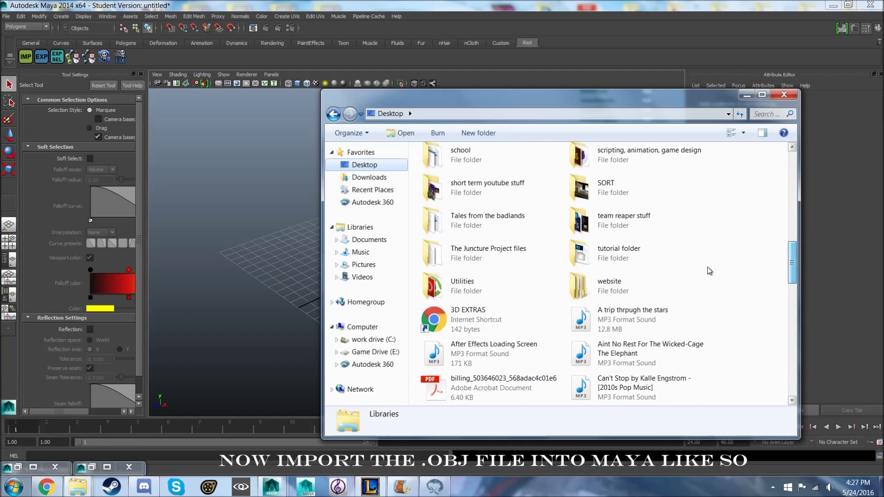
pyautogui.doubleClick(625, 256)
# Drag 'shen converted.obj' into the Maya viewport and view the character smooth-shaded with wireframe
pyautogui.moveTo(510, 180); pyautogui.dragTo(288, 193)
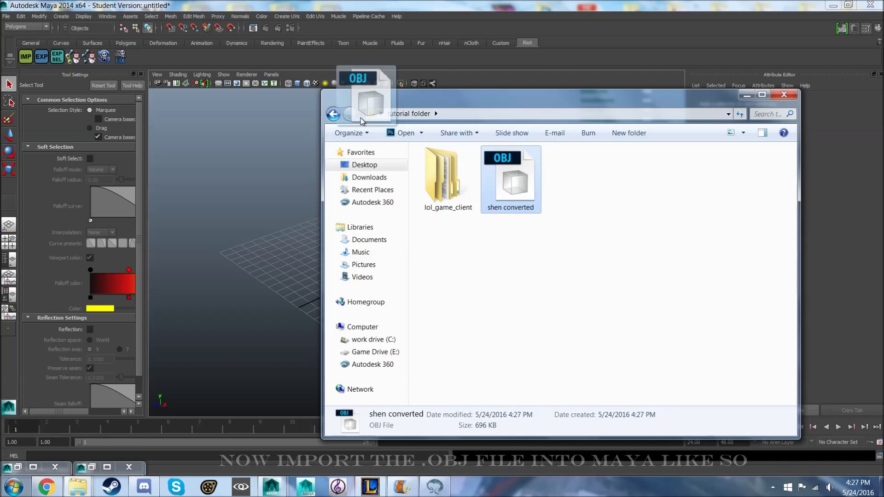
pyautogui.click(747, 95)
pyautogui.keyDown('alt'); pyautogui.moveTo(525, 178); pyautogui.dragTo(452, 288); pyautogui.keyUp('alt')
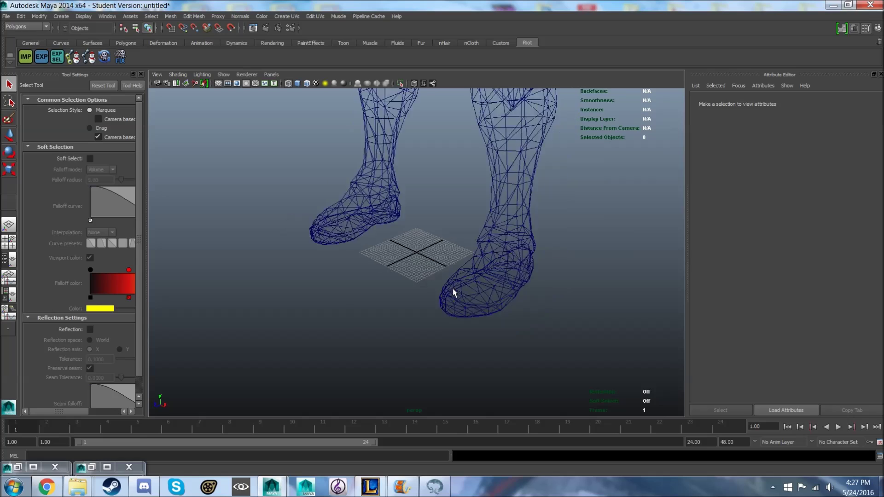
pyautogui.keyDown('alt'); pyautogui.moveTo(453, 288); pyautogui.dragTo(478, 227, button='right'); pyautogui.keyUp('alt')
pyautogui.moveTo(478, 226)
pyautogui.keyDown('alt'); pyautogui.mouseDown()
pyautogui.moveTo(513, 332)
pyautogui.moveTo(441, 298)
pyautogui.mouseUp(); pyautogui.keyUp('alt')
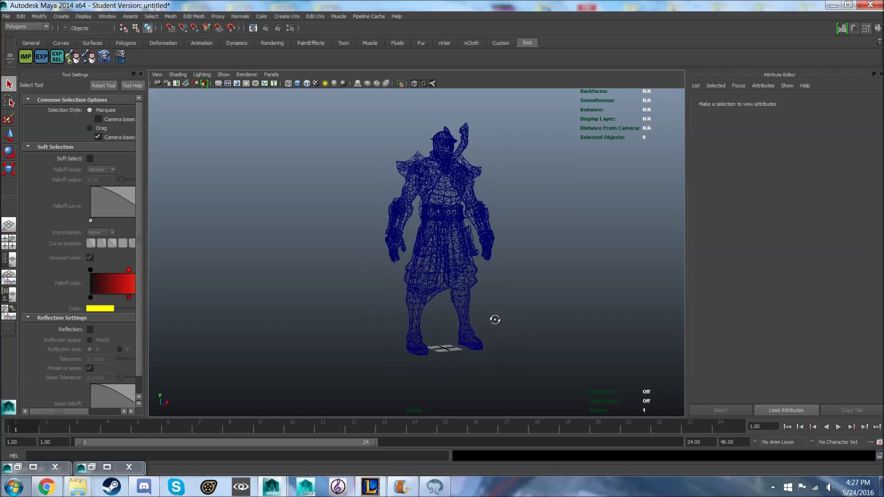
pyautogui.click(298, 83)
pyautogui.moveTo(325, 167)
pyautogui.keyDown('alt'); pyautogui.mouseDown()
pyautogui.moveTo(298, 179)
pyautogui.moveTo(316, 183)
pyautogui.moveTo(213, 178)
pyautogui.moveTo(311, 184)
pyautogui.mouseUp(); pyautogui.keyUp('alt')
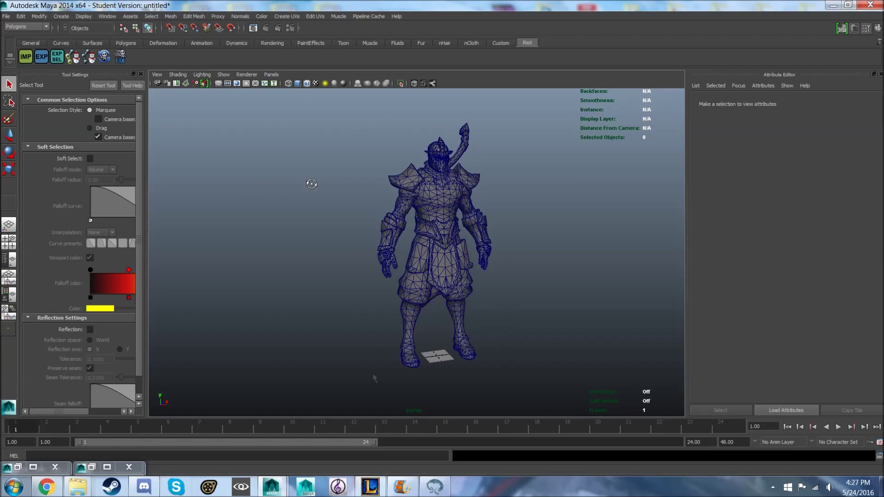
pyautogui.moveTo(77, 487)
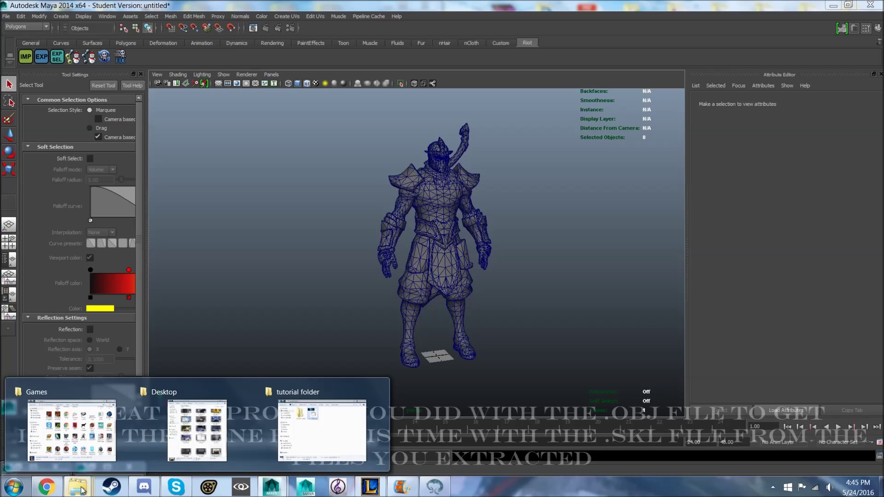
# Drag Shen.skl from lol_game_client > DATA > Characters > Shen > Skins > Base into the scene
pyautogui.click(316, 433)
pyautogui.moveTo(409, 97); pyautogui.dragTo(602, 88)
pyautogui.doubleClick(643, 167)
pyautogui.doubleClick(644, 159)
pyautogui.doubleClick(643, 159)
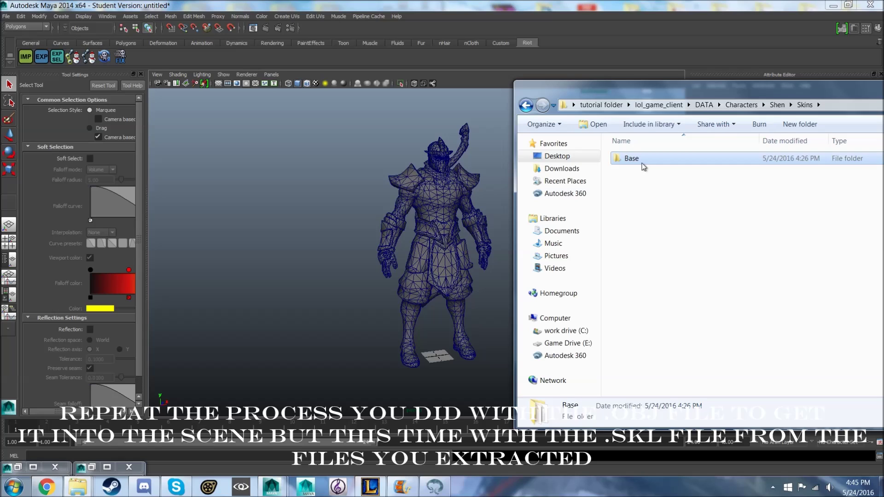
pyautogui.doubleClick(642, 163)
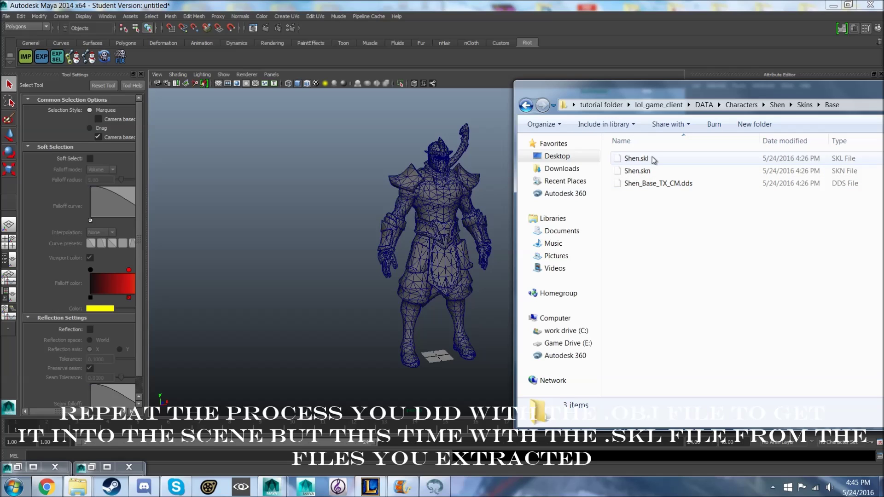
pyautogui.click(651, 159)
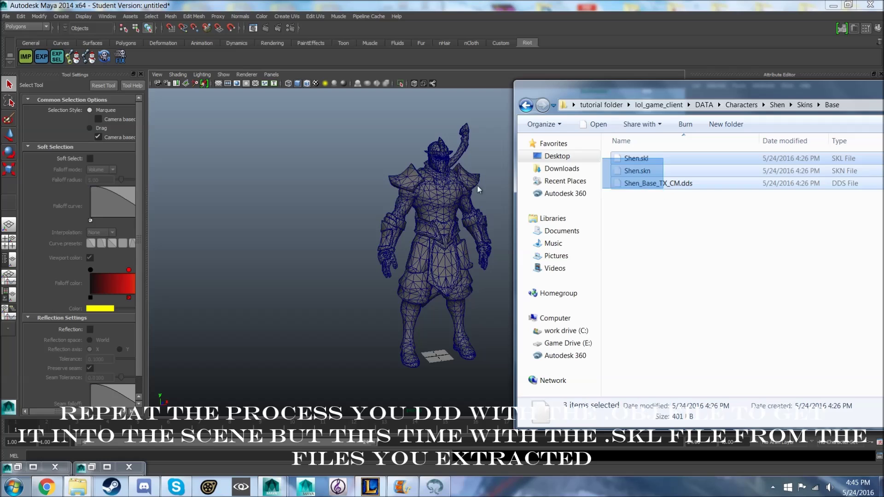
pyautogui.moveTo(651, 159); pyautogui.dragTo(442, 195)
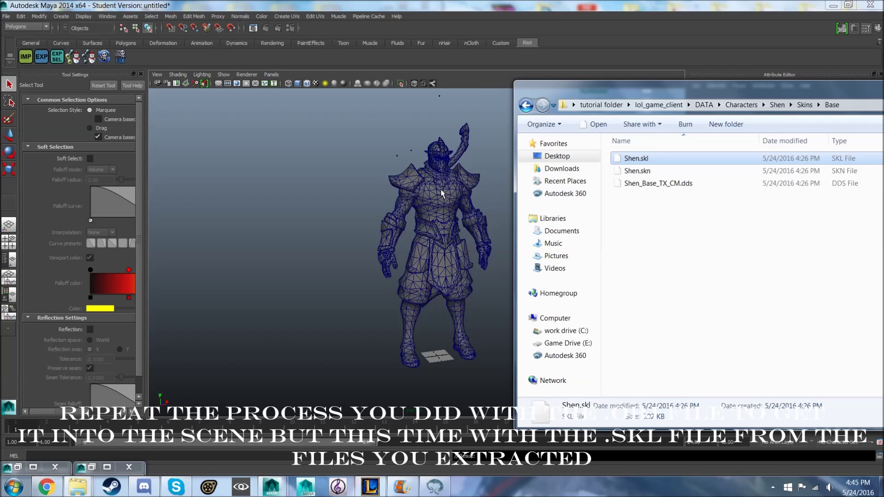
# Inspect the skeleton from the Pelvis joint to confirm it sits inside the mesh
pyautogui.click(295, 160)
pyautogui.scroll(3, 570, 244)
pyautogui.scroll(2, 598, 229)
pyautogui.scroll(3, 507, 322)
pyautogui.keyDown('alt'); pyautogui.moveTo(478, 380); pyautogui.dragTo(516, 336); pyautogui.keyUp('alt')
pyautogui.click(482, 317)
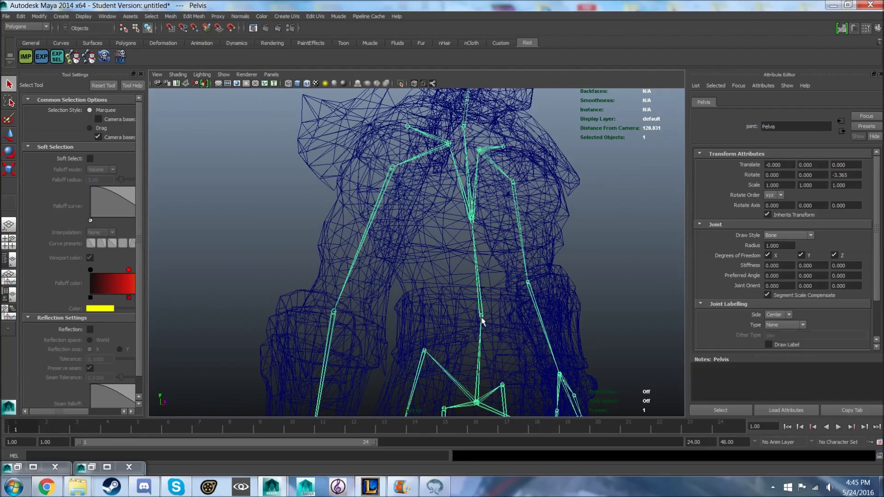
pyautogui.scroll(-5, 575, 324)
pyautogui.moveTo(583, 324)
pyautogui.keyDown('alt'); pyautogui.mouseDown()
pyautogui.moveTo(522, 317)
pyautogui.moveTo(618, 326)
pyautogui.moveTo(419, 324)
pyautogui.moveTo(588, 318)
pyautogui.moveTo(567, 321)
pyautogui.mouseUp(); pyautogui.keyUp('alt')
pyautogui.scroll(-4, 521, 318)
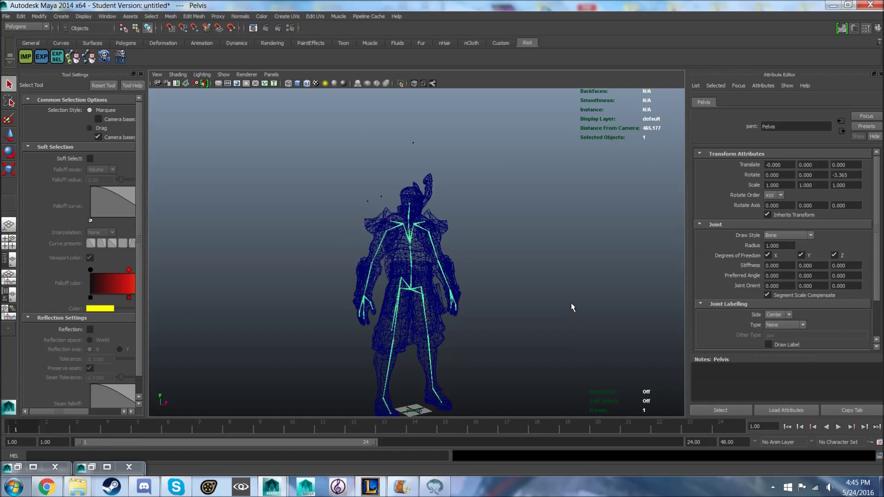
pyautogui.scroll(-2, 571, 304)
pyautogui.click(307, 89)
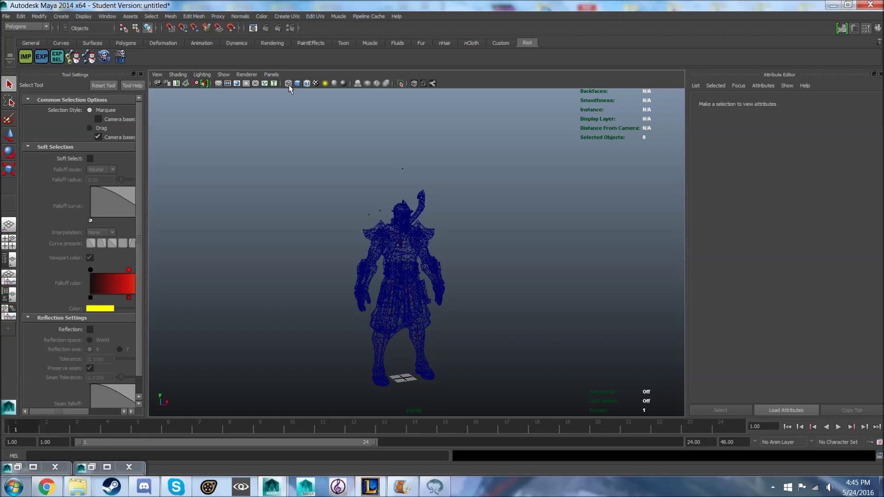
# Show the model shaded and reverse the normals of shen_converted:Mesh, chosen in the Outliner
pyautogui.click(306, 84)
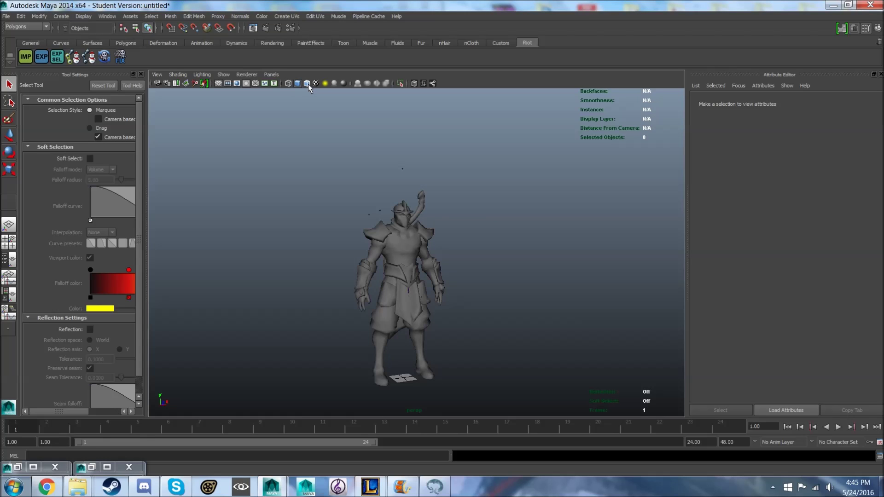
pyautogui.keyDown('alt'); pyautogui.moveTo(398, 126); pyautogui.dragTo(489, 291, button='right'); pyautogui.keyUp('alt')
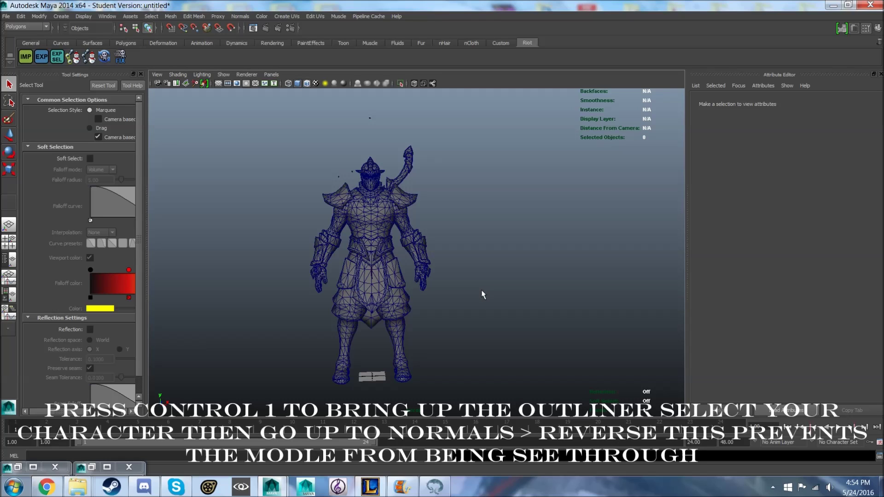
pyautogui.hotkey('ctrl', '1')
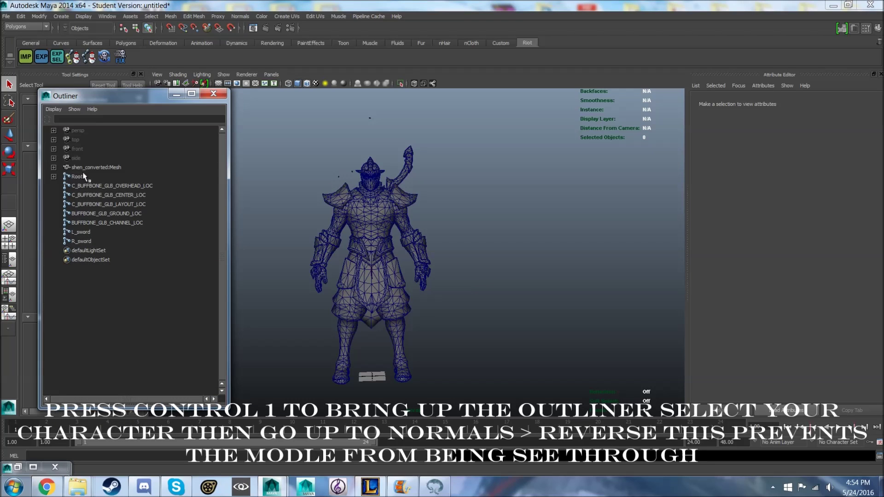
pyautogui.click(88, 169)
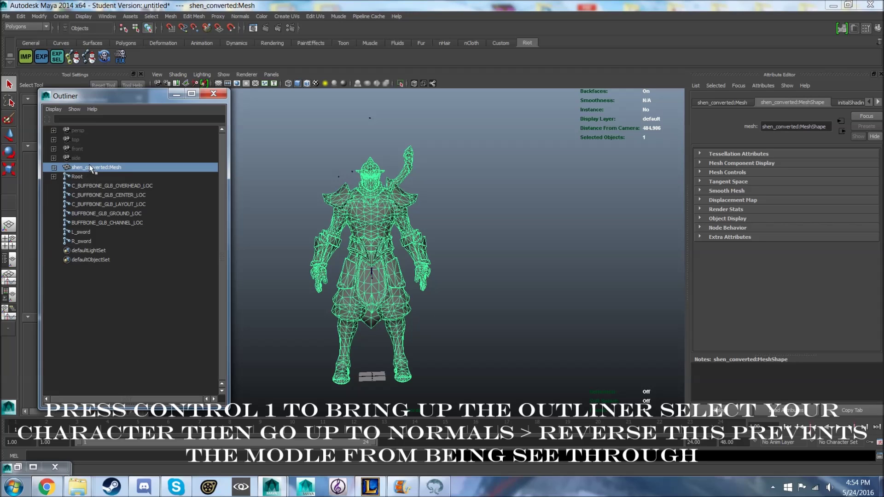
pyautogui.click(242, 17)
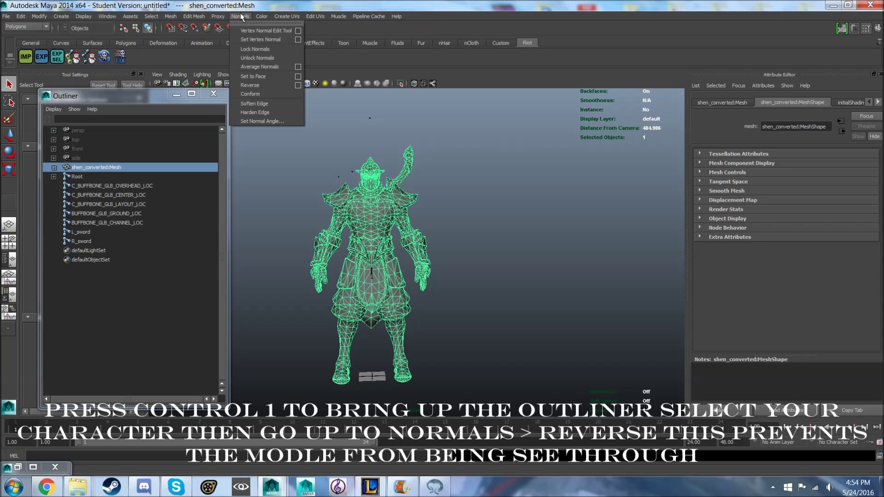
pyautogui.click(251, 86)
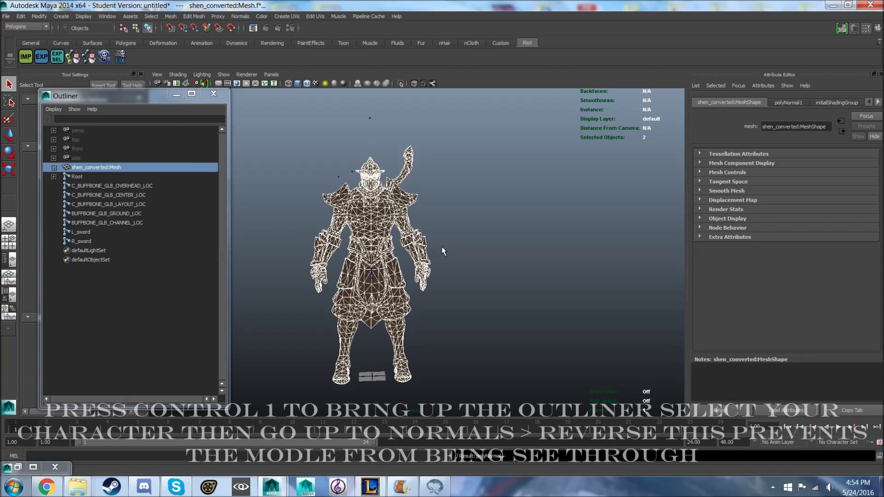
pyautogui.moveTo(466, 242)
pyautogui.keyDown('alt'); pyautogui.mouseDown()
pyautogui.moveTo(401, 235)
pyautogui.moveTo(532, 242)
pyautogui.moveTo(506, 248)
pyautogui.mouseUp(); pyautogui.keyUp('alt')
pyautogui.click(532, 242)
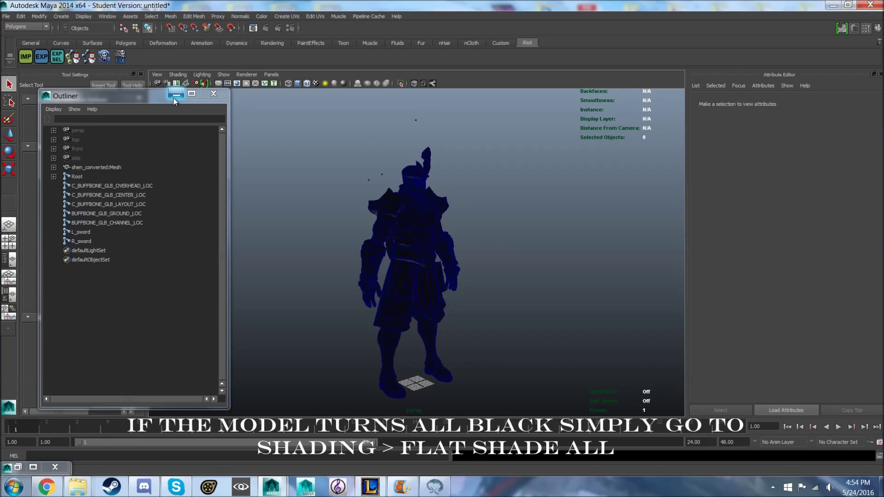
# Apply Flat Shade All to the viewport and face the model forward
pyautogui.click(177, 94)
pyautogui.click(175, 75)
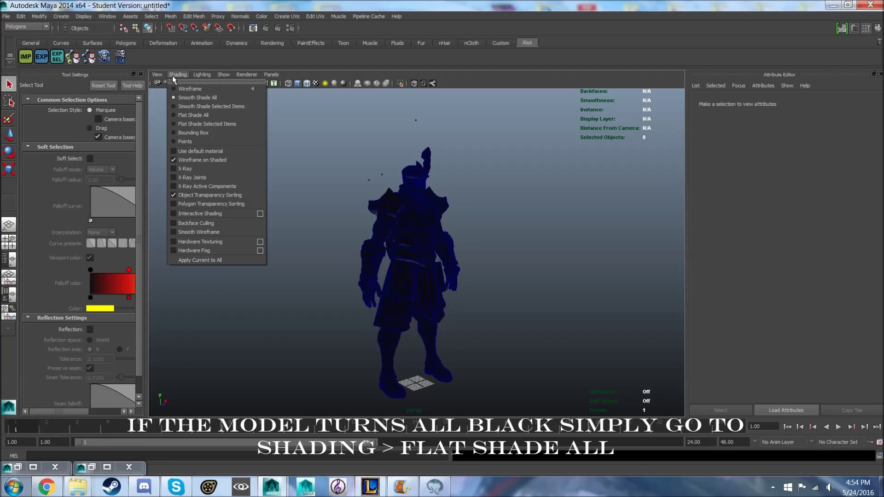
pyautogui.click(206, 119)
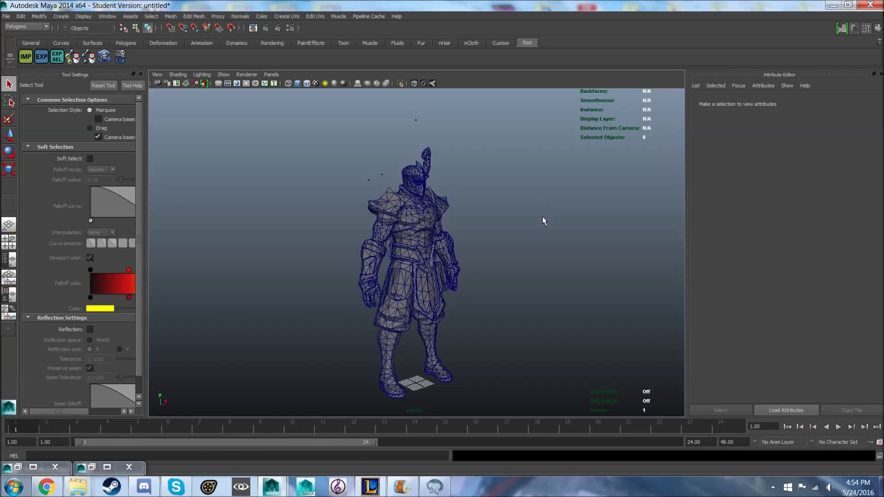
pyautogui.keyDown('alt'); pyautogui.moveTo(543, 216); pyautogui.dragTo(475, 224); pyautogui.keyUp('alt')
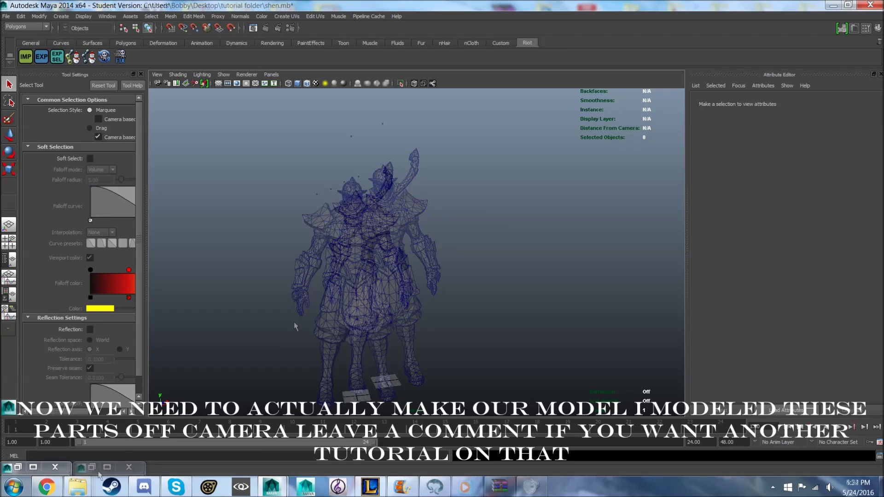
pyautogui.moveTo(76, 488)
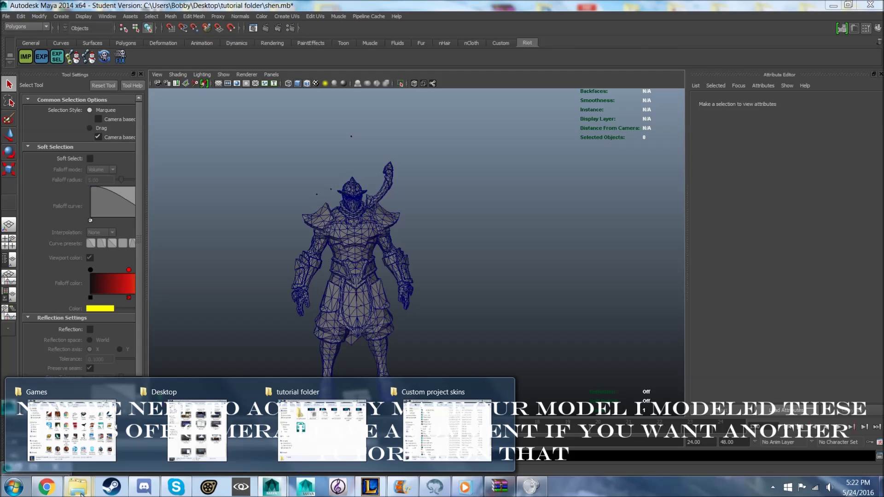
# Bring in the shen boots OBJ file from the tutorial folder
pyautogui.click(323, 416)
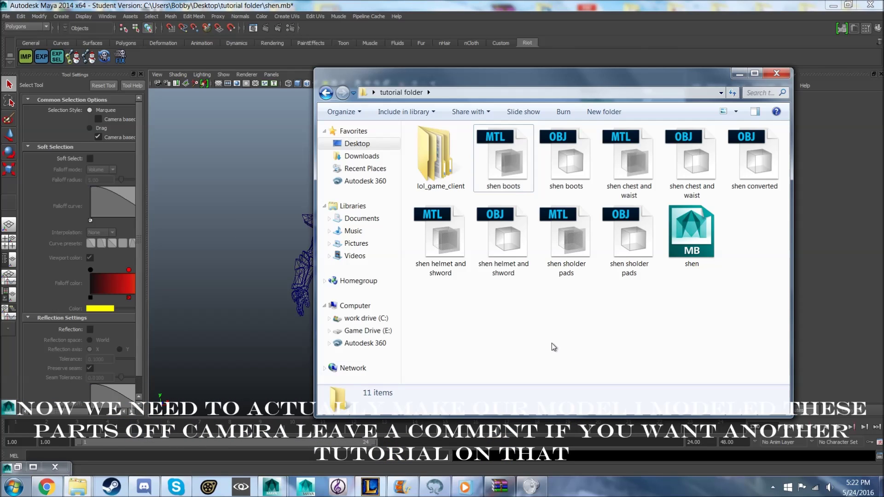
pyautogui.moveTo(484, 73); pyautogui.dragTo(594, 81)
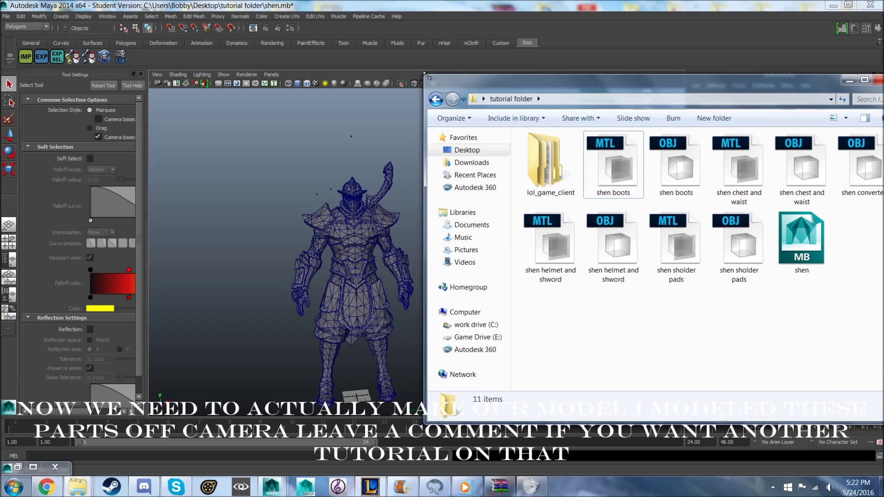
pyautogui.moveTo(426, 76); pyautogui.dragTo(428, 77)
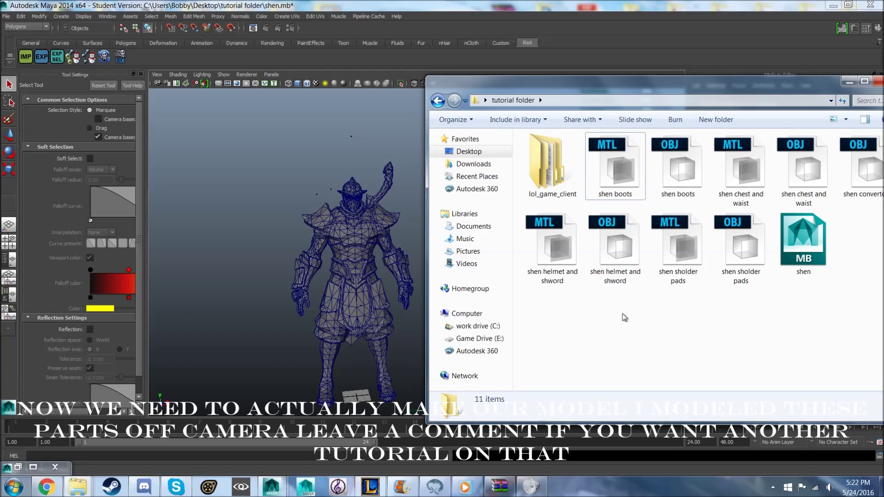
pyautogui.click(678, 168)
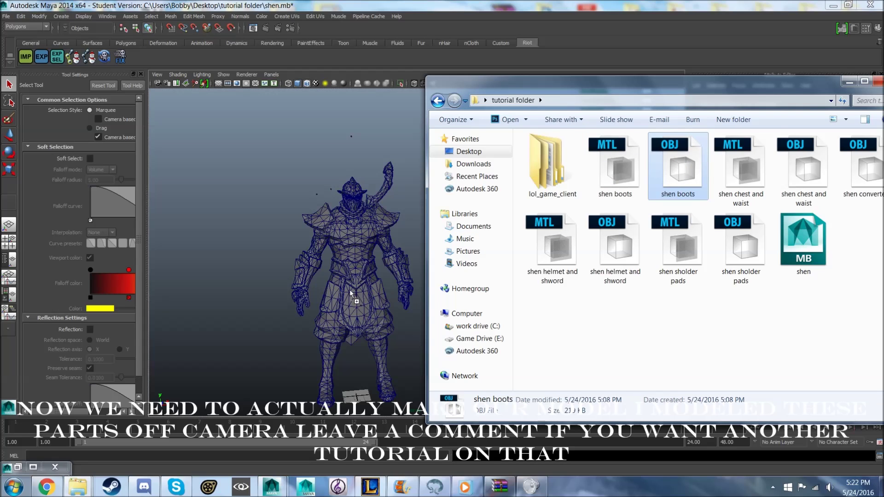
pyautogui.click(842, 80)
# Move the boots mesh off to the right of the character's legs
pyautogui.moveTo(577, 290)
pyautogui.keyDown('alt'); pyautogui.mouseDown()
pyautogui.moveTo(552, 215)
pyautogui.moveTo(418, 253)
pyautogui.mouseUp(); pyautogui.keyUp('alt')
pyautogui.press('f')
pyautogui.moveTo(419, 253)
pyautogui.keyDown('alt'); pyautogui.mouseDown(button='right')
pyautogui.moveTo(418, 281)
pyautogui.moveTo(477, 274)
pyautogui.mouseUp(button='right'); pyautogui.keyUp('alt')
pyautogui.moveTo(476, 274)
pyautogui.keyDown('alt'); pyautogui.mouseDown()
pyautogui.moveTo(550, 277)
pyautogui.moveTo(488, 281)
pyautogui.mouseUp(); pyautogui.keyUp('alt')
pyautogui.click(427, 249)
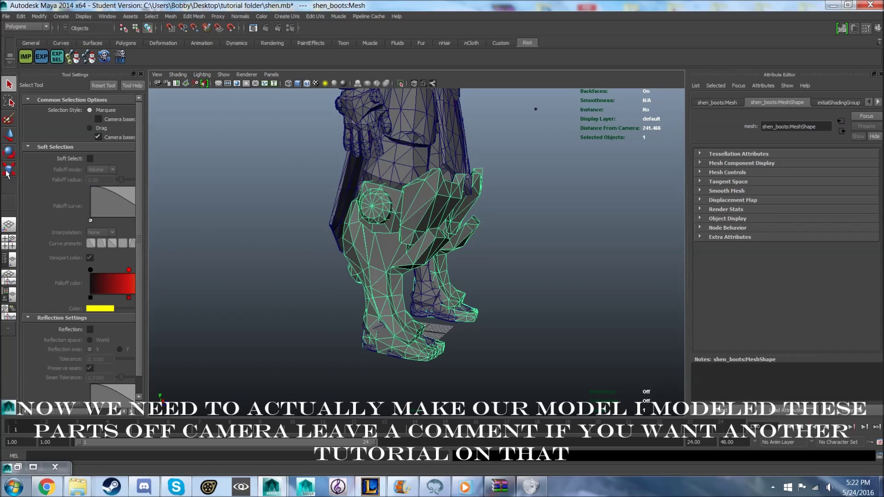
pyautogui.click(11, 133)
pyautogui.moveTo(474, 337)
pyautogui.mouseDown()
pyautogui.moveTo(656, 391)
pyautogui.moveTo(590, 328)
pyautogui.moveTo(644, 345)
pyautogui.moveTo(511, 303)
pyautogui.mouseUp()
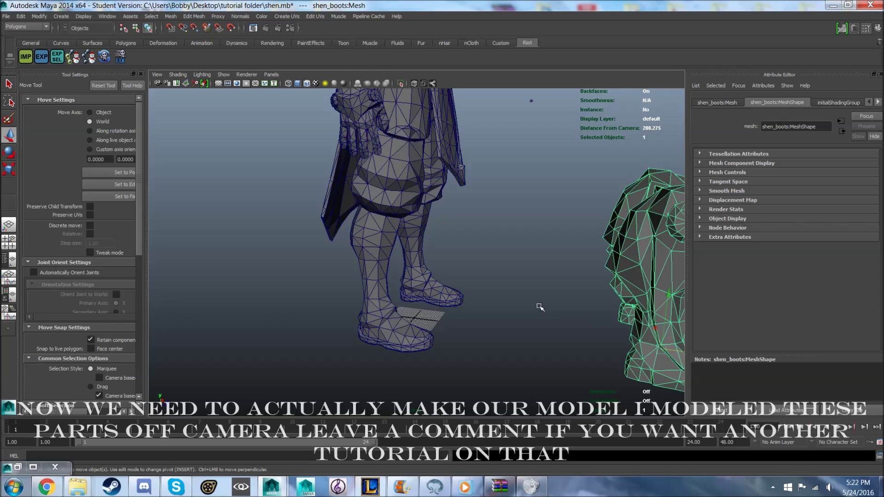
# Zoom in and select the shen_converted body mesh to choose a component mode
pyautogui.scroll(-3, 511, 303)
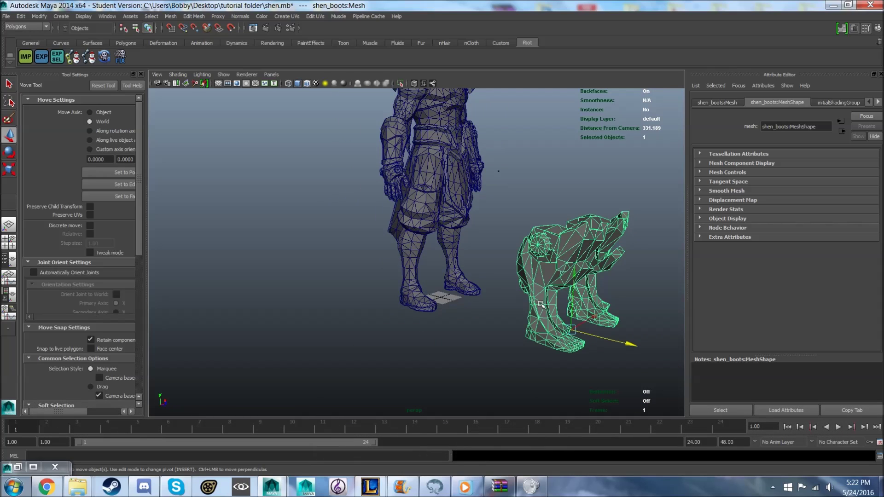
pyautogui.scroll(4, 493, 287)
pyautogui.scroll(4, 507, 299)
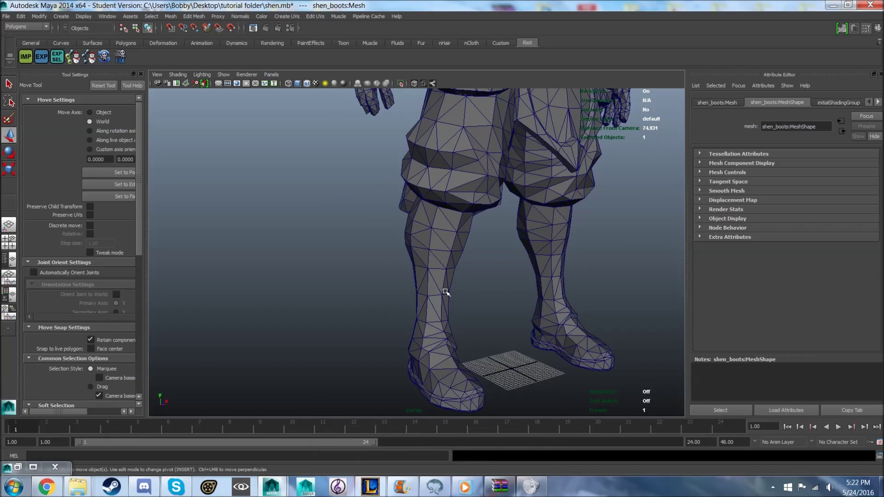
pyautogui.click(425, 229)
pyautogui.rightClick(424, 228)
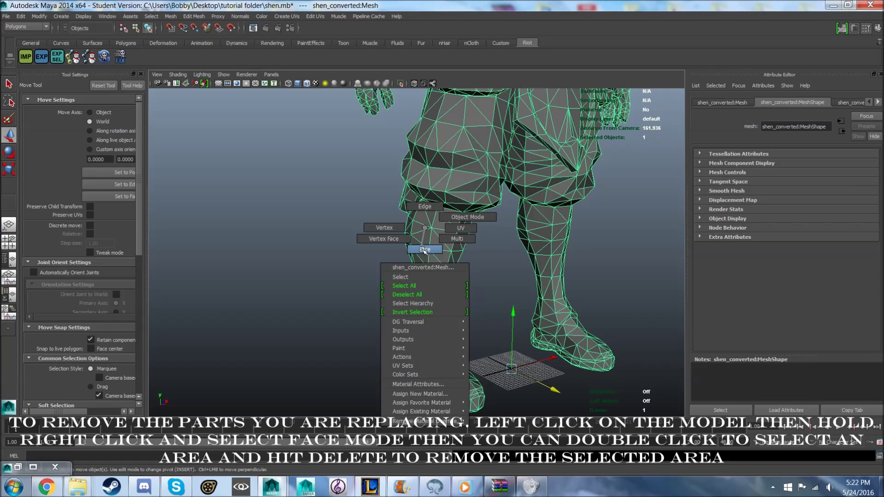
# Switch to face mode and select both leg face shells of shen_converted
pyautogui.moveTo(425, 251); pyautogui.dragTo(427, 253, button='right')
pyautogui.doubleClick(440, 250)
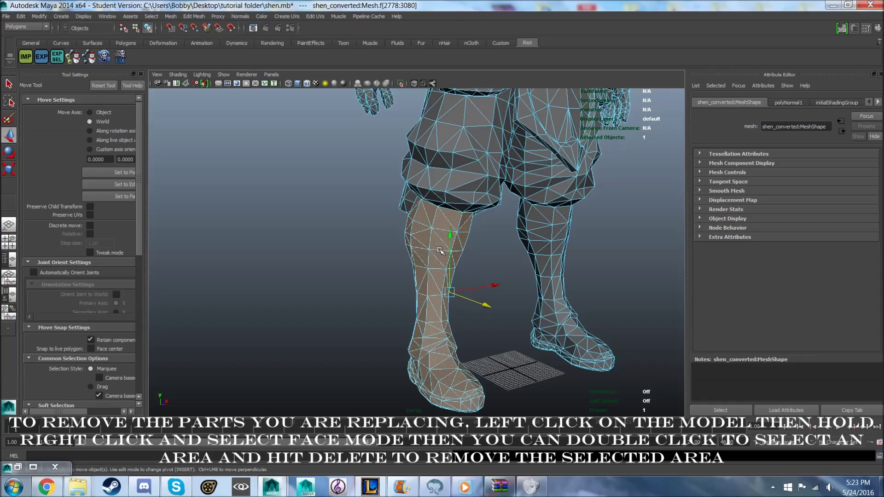
pyautogui.moveTo(626, 299)
pyautogui.keyDown('alt'); pyautogui.mouseDown()
pyautogui.moveTo(527, 300)
pyautogui.moveTo(457, 202)
pyautogui.moveTo(492, 241)
pyautogui.mouseUp(); pyautogui.keyUp('alt')
pyautogui.keyDown('shift'); pyautogui.doubleClick(531, 244); pyautogui.keyUp('shift')
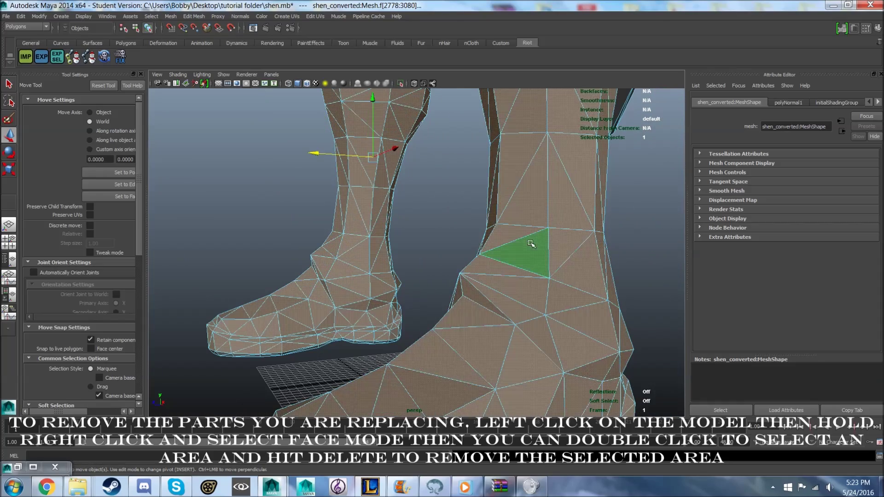
pyautogui.keyDown('alt'); pyautogui.moveTo(525, 281); pyautogui.dragTo(513, 275); pyautogui.keyUp('alt')
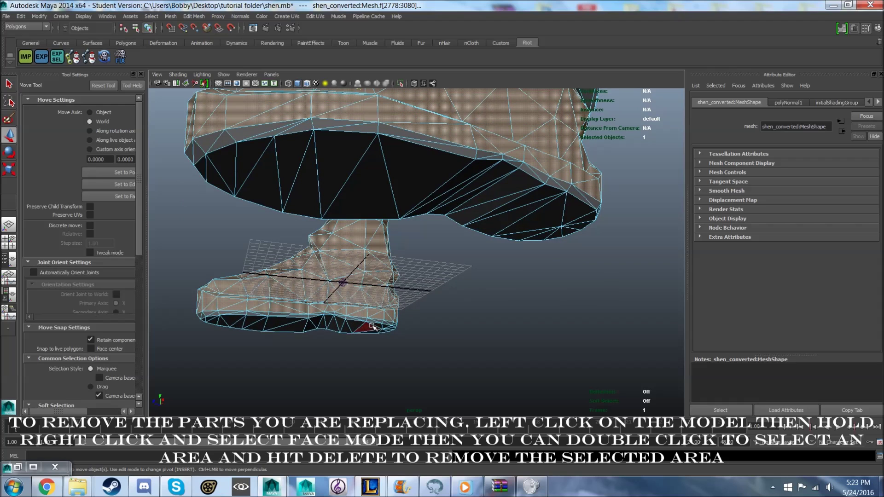
pyautogui.keyDown('alt'); pyautogui.moveTo(477, 243); pyautogui.dragTo(486, 274); pyautogui.keyUp('alt')
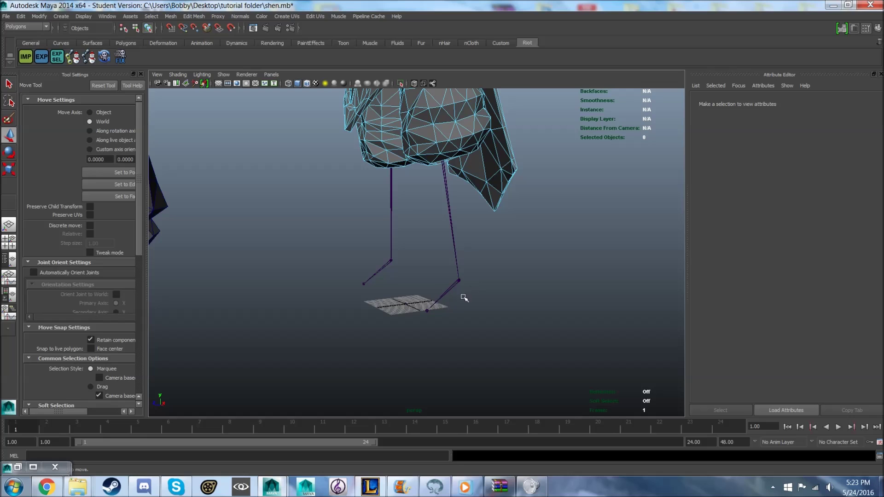
# Slide the shen_boots mesh under the character's legs with the Move Tool
pyautogui.scroll(-4, 443, 300)
pyautogui.click(299, 240)
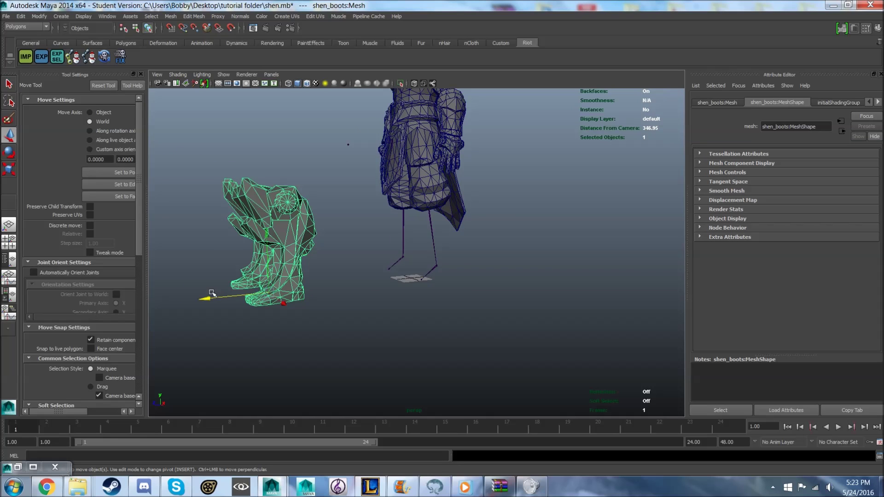
pyautogui.moveTo(206, 298); pyautogui.dragTo(377, 308)
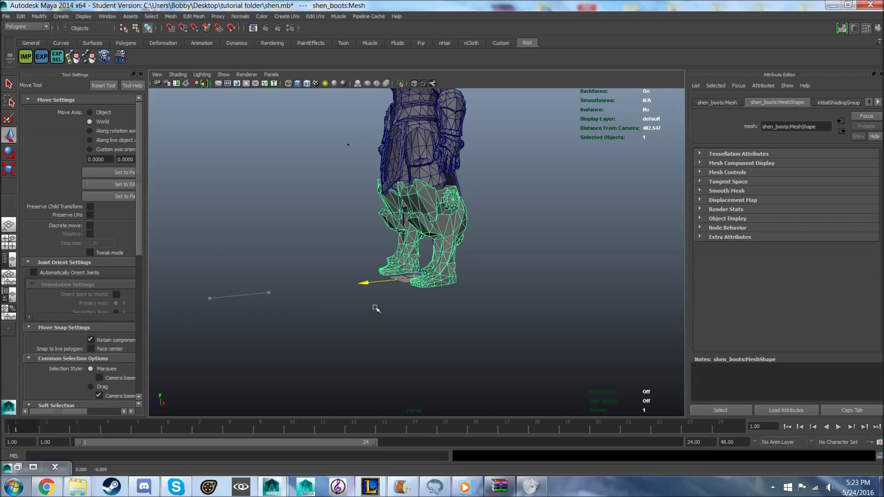
pyautogui.scroll(3, 374, 309)
pyautogui.moveTo(375, 309)
pyautogui.keyDown('alt'); pyautogui.mouseDown()
pyautogui.moveTo(576, 300)
pyautogui.moveTo(584, 292)
pyautogui.moveTo(454, 280)
pyautogui.moveTo(529, 277)
pyautogui.moveTo(499, 274)
pyautogui.mouseUp(); pyautogui.keyUp('alt')
pyautogui.rightClick(421, 198)
pyautogui.moveTo(421, 198)
pyautogui.keyDown('alt'); pyautogui.mouseDown()
pyautogui.moveTo(488, 206)
pyautogui.moveTo(399, 175)
pyautogui.mouseUp(); pyautogui.keyUp('alt')
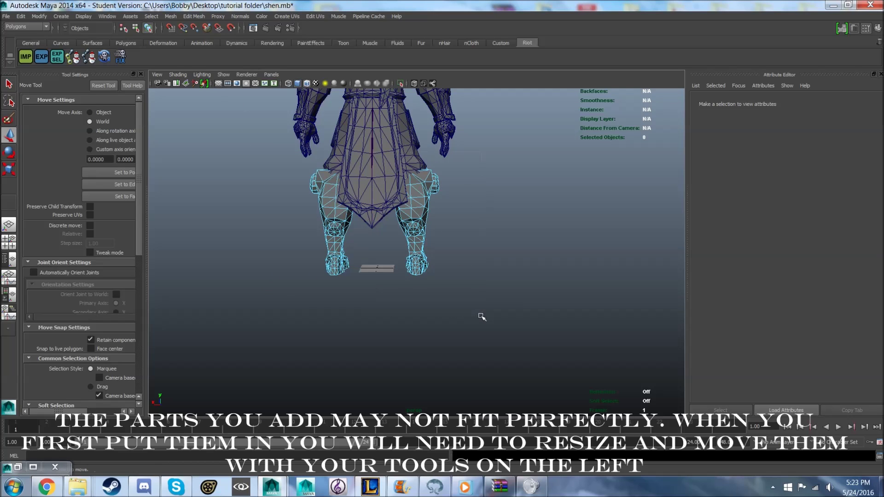
pyautogui.moveTo(481, 316); pyautogui.dragTo(482, 317)
pyautogui.moveTo(325, 270); pyautogui.dragTo(502, 270)
pyautogui.click(603, 216)
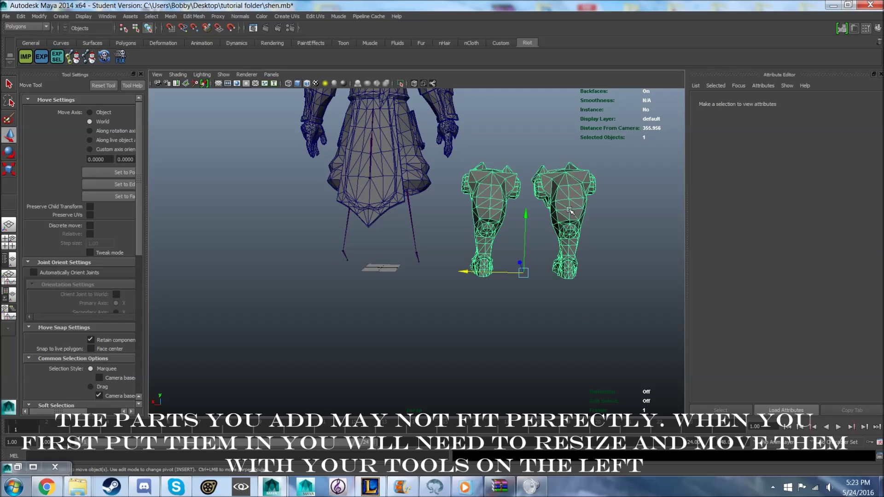
# Select one boot's faces and move that boot under the other leg
pyautogui.moveTo(569, 211); pyautogui.dragTo(594, 213, button='right')
pyautogui.keyDown('alt'); pyautogui.moveTo(608, 213); pyautogui.dragTo(470, 164); pyautogui.keyUp('alt')
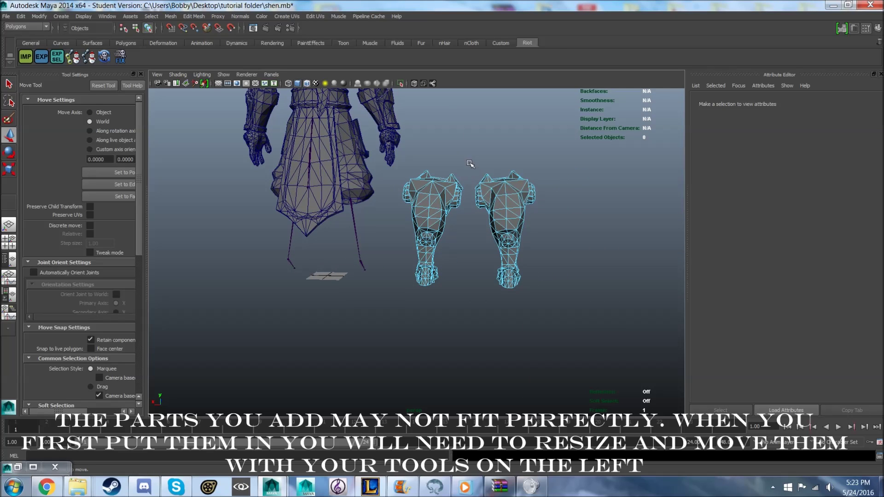
pyautogui.moveTo(554, 293); pyautogui.dragTo(554, 292)
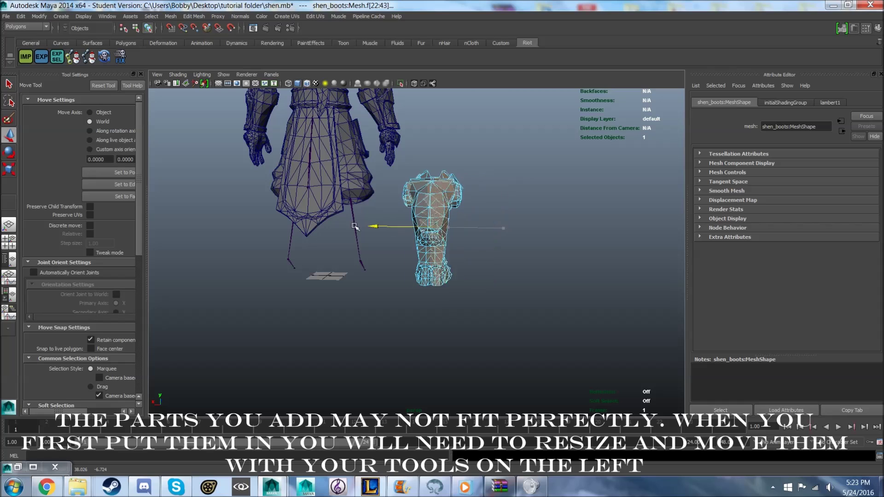
pyautogui.moveTo(297, 237)
pyautogui.keyDown('alt'); pyautogui.mouseDown()
pyautogui.moveTo(513, 270)
pyautogui.moveTo(300, 266)
pyautogui.moveTo(559, 253)
pyautogui.moveTo(602, 282)
pyautogui.moveTo(485, 267)
pyautogui.moveTo(405, 289)
pyautogui.moveTo(439, 265)
pyautogui.moveTo(477, 263)
pyautogui.moveTo(582, 220)
pyautogui.mouseUp(); pyautogui.keyUp('alt')
pyautogui.moveTo(562, 267); pyautogui.dragTo(401, 269, button='middle')
pyautogui.moveTo(400, 269)
pyautogui.keyDown('alt'); pyautogui.mouseDown()
pyautogui.moveTo(461, 285)
pyautogui.moveTo(405, 323)
pyautogui.moveTo(606, 306)
pyautogui.moveTo(588, 302)
pyautogui.mouseUp(); pyautogui.keyUp('alt')
pyautogui.keyDown('alt'); pyautogui.moveTo(588, 302); pyautogui.dragTo(450, 290, button='middle'); pyautogui.keyUp('alt')
pyautogui.keyDown('alt'); pyautogui.moveTo(450, 290); pyautogui.dragTo(592, 302); pyautogui.keyUp('alt')
pyautogui.click(592, 302)
pyautogui.scroll(-5, 529, 233)
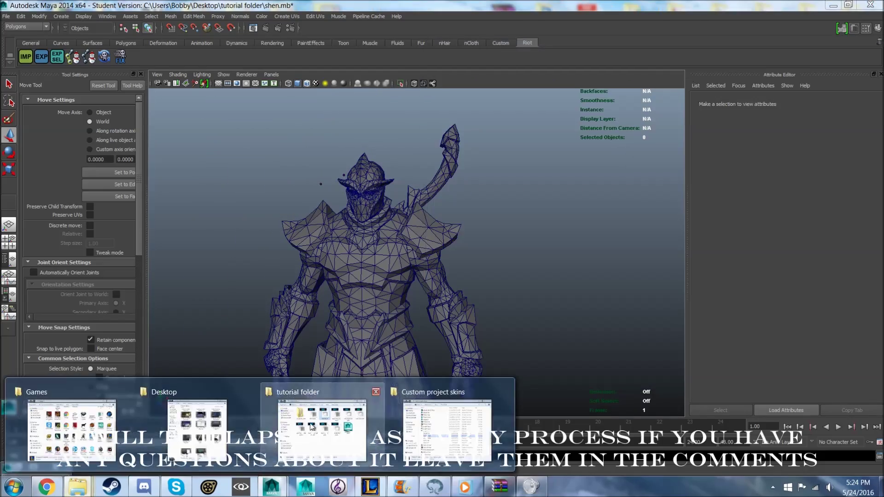
# Zoom in on the character and select the first shoulder-pad mesh
pyautogui.moveTo(78, 488)
pyautogui.click(285, 428)
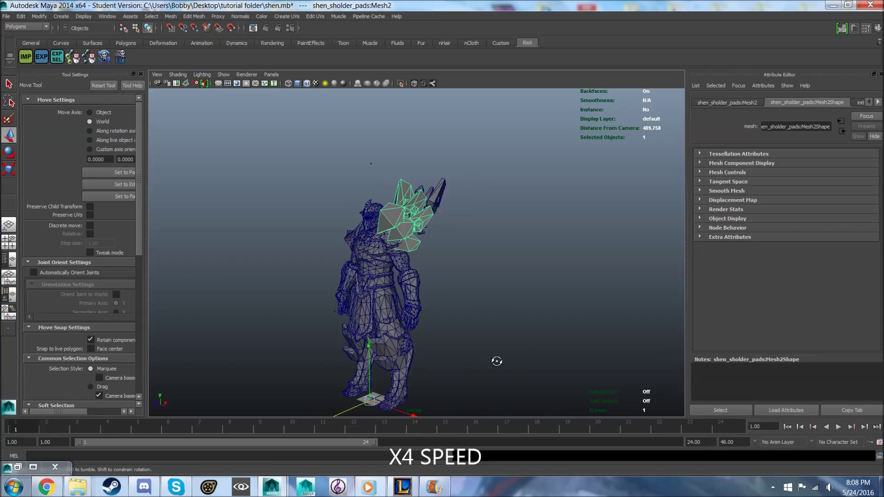
pyautogui.keyDown('alt'); pyautogui.moveTo(322, 403); pyautogui.dragTo(350, 322, button='right'); pyautogui.keyUp('alt')
pyautogui.rightClick(322, 257)
pyautogui.click(313, 295)
pyautogui.moveTo(479, 286)
pyautogui.keyDown('alt'); pyautogui.mouseDown()
pyautogui.moveTo(496, 283)
pyautogui.moveTo(506, 198)
pyautogui.moveTo(427, 275)
pyautogui.mouseUp(); pyautogui.keyUp('alt')
pyautogui.click(506, 198)
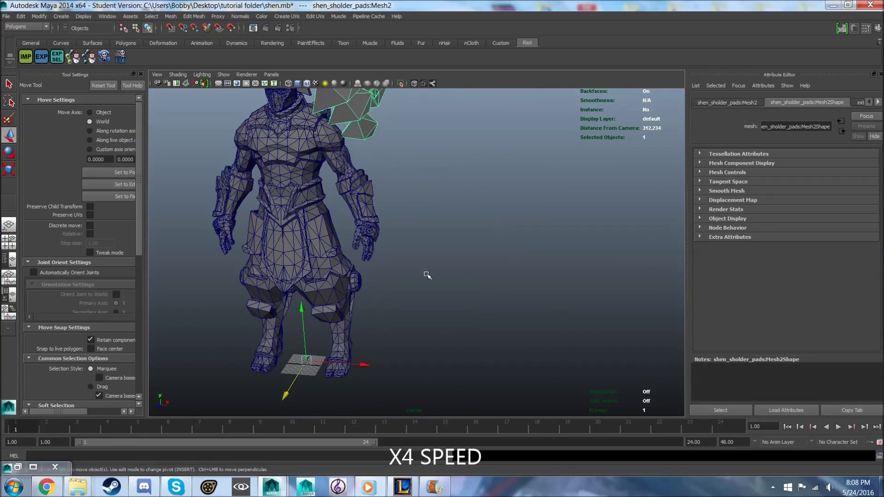
pyautogui.keyDown('alt'); pyautogui.moveTo(314, 402); pyautogui.dragTo(323, 277); pyautogui.keyUp('alt')
# Rotate and move the first shoulder pad onto its shoulder using the four-view layout
pyautogui.press('space')
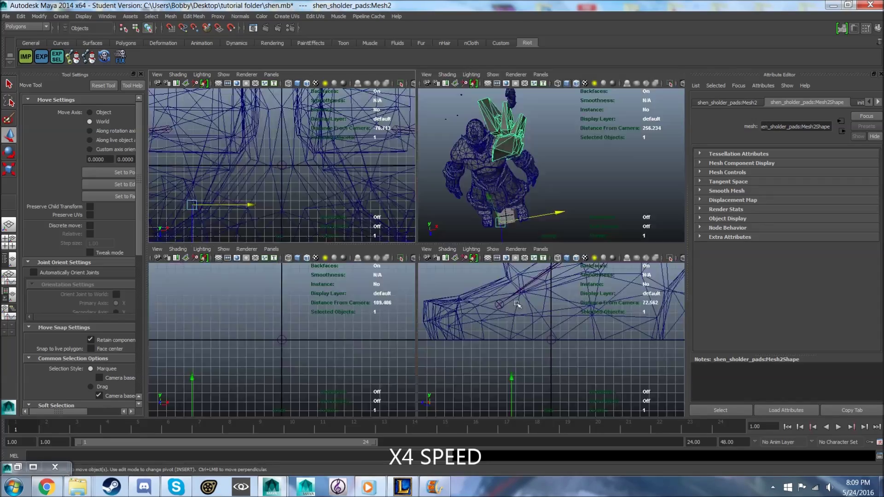
pyautogui.press('space')
pyautogui.scroll(-3, 424, 258)
pyautogui.scroll(-5, 424, 258)
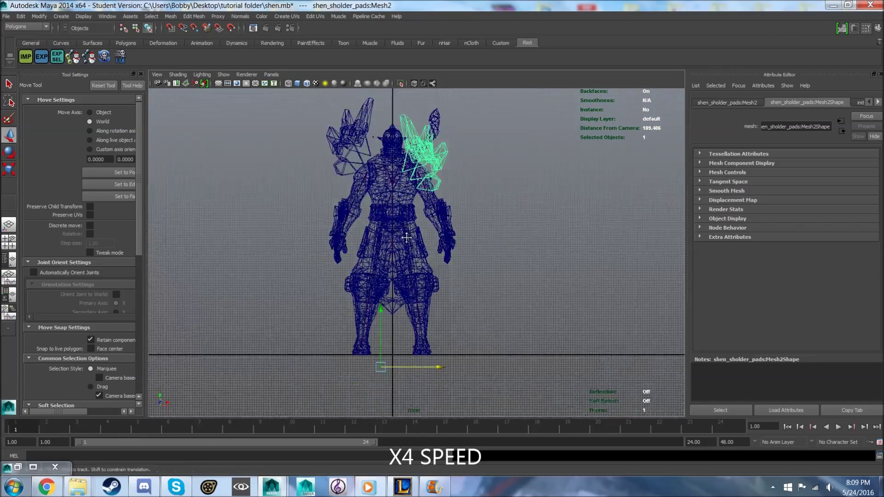
pyautogui.keyDown('alt'); pyautogui.moveTo(408, 339); pyautogui.dragTo(464, 321); pyautogui.keyUp('alt')
pyautogui.press('space')
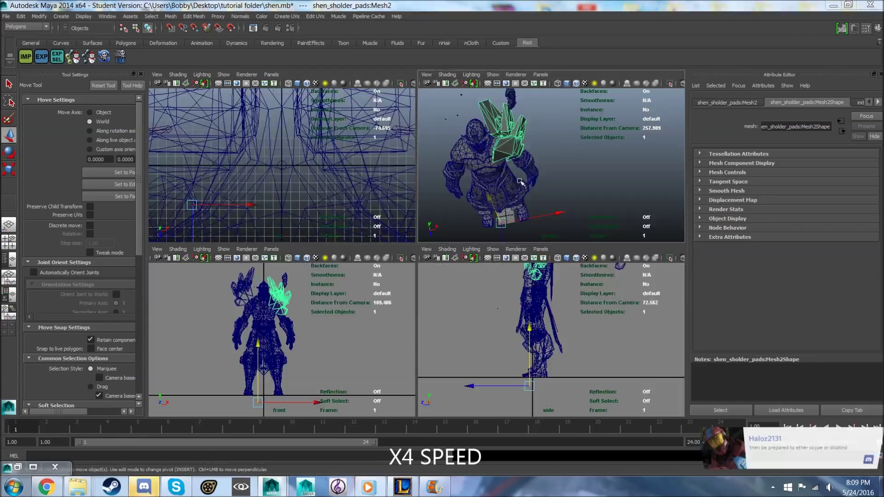
pyautogui.press('space')
pyautogui.press('e')
pyautogui.moveTo(473, 227)
pyautogui.keyDown('alt'); pyautogui.mouseDown()
pyautogui.moveTo(394, 226)
pyautogui.moveTo(399, 356)
pyautogui.mouseUp(); pyautogui.keyUp('alt')
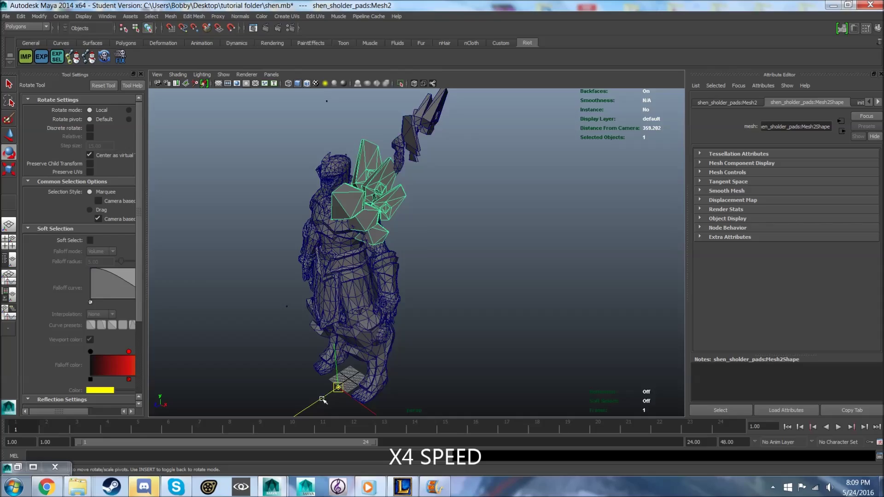
pyautogui.press('space')
pyautogui.press('space')
# Select the other shoulder pad and edit its pivot in the front view
pyautogui.press('space')
pyautogui.press('space')
pyautogui.press('space')
pyautogui.press('space')
pyautogui.scroll(3, 576, 367)
pyautogui.moveTo(576, 367)
pyautogui.keyDown('alt'); pyautogui.mouseDown()
pyautogui.moveTo(415, 328)
pyautogui.moveTo(479, 335)
pyautogui.moveTo(402, 356)
pyautogui.mouseUp(); pyautogui.keyUp('alt')
pyautogui.press('w')
pyautogui.click(487, 332)
pyautogui.scroll(-10, 487, 331)
pyautogui.click(296, 187)
pyautogui.press('space')
pyautogui.press('space')
pyautogui.press('Insert')
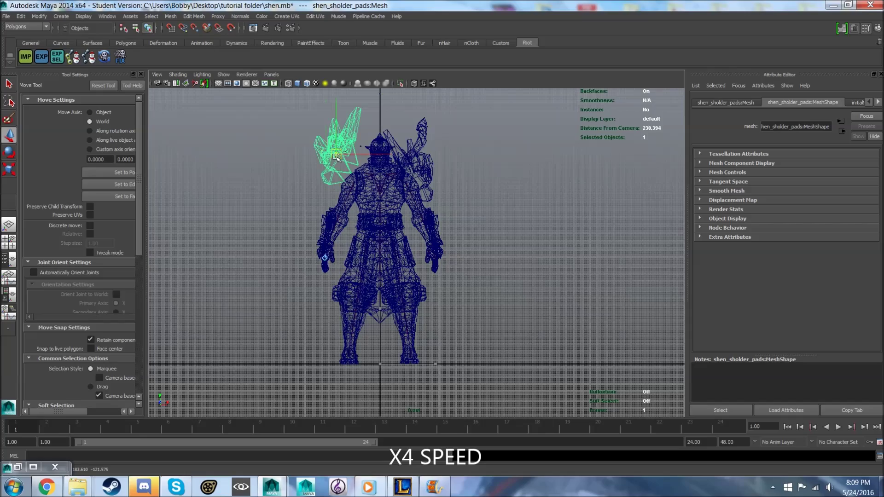
pyautogui.press('space')
pyautogui.press('space')
pyautogui.press('space')
pyautogui.press('space')
pyautogui.press('space')
pyautogui.press('space')
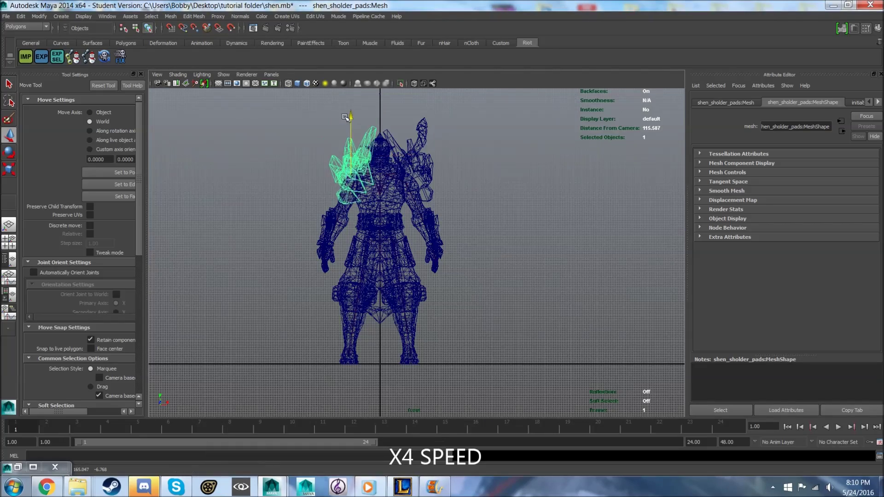
pyautogui.press('space')
pyautogui.press('space')
pyautogui.press('e')
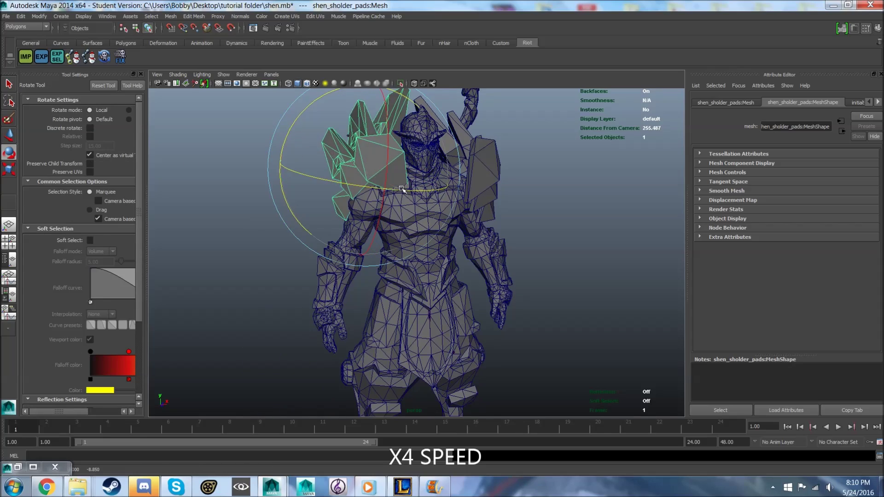
pyautogui.press('w')
# Move and rotate the second shoulder pad toward the other shoulder
pyautogui.keyDown('alt'); pyautogui.moveTo(360, 183); pyautogui.dragTo(336, 248); pyautogui.keyUp('alt')
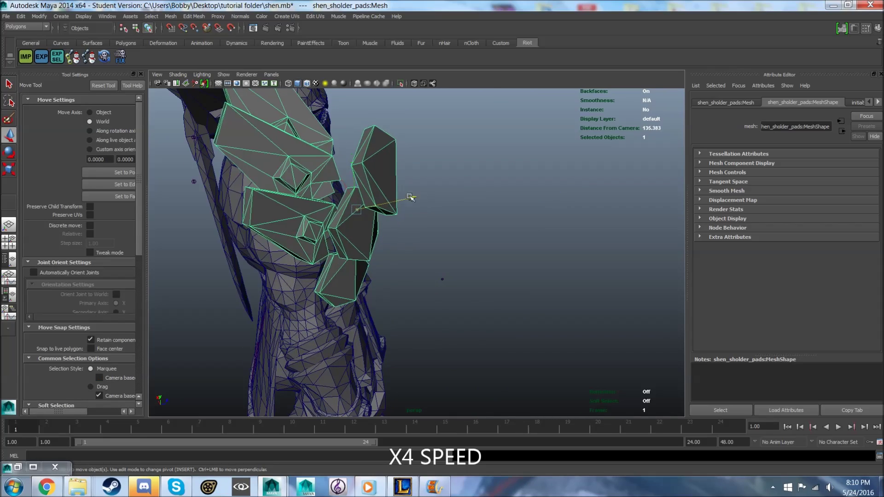
pyautogui.press('e')
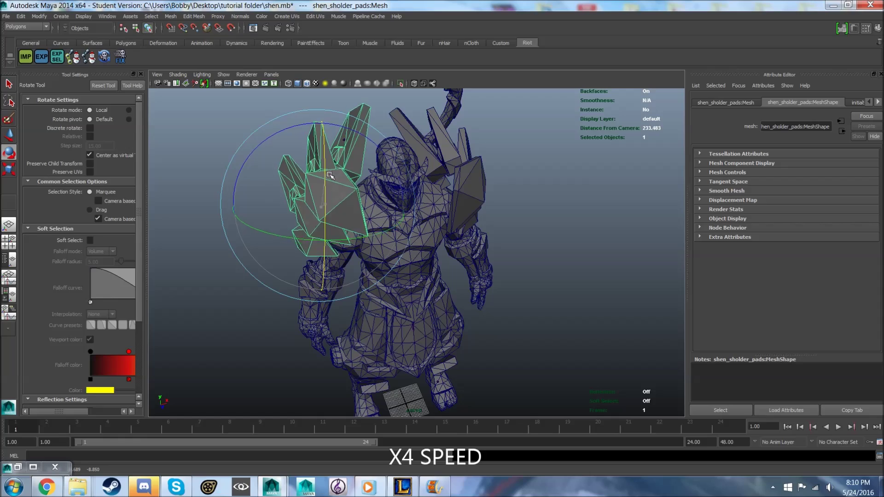
pyautogui.press('w')
pyautogui.keyDown('alt'); pyautogui.moveTo(276, 194); pyautogui.dragTo(295, 214); pyautogui.keyUp('alt')
pyautogui.moveTo(319, 174)
pyautogui.keyDown('alt'); pyautogui.mouseDown()
pyautogui.moveTo(345, 211)
pyautogui.moveTo(323, 194)
pyautogui.moveTo(469, 210)
pyautogui.mouseUp(); pyautogui.keyUp('alt')
pyautogui.press('e')
pyautogui.click(469, 210)
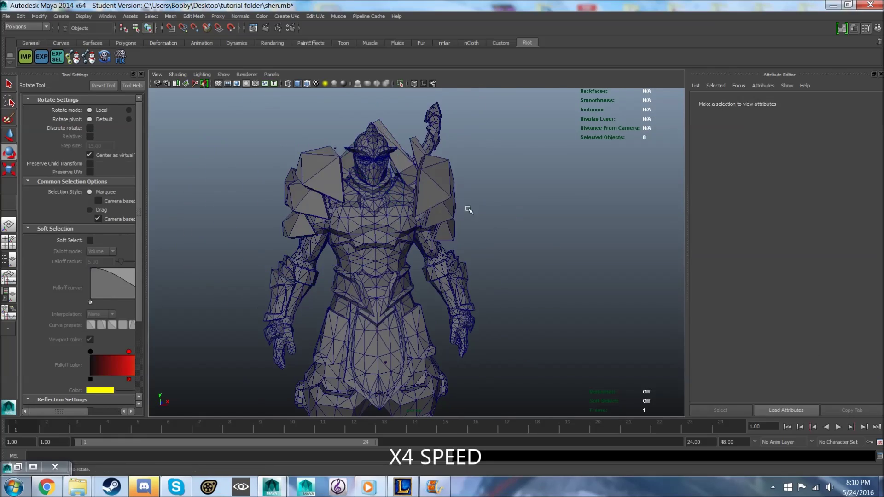
# Nudge the second pad down onto the shoulder, then bring the tutorial folder back
pyautogui.click(295, 182)
pyautogui.press('r')
pyautogui.press('w')
pyautogui.keyDown('alt'); pyautogui.moveTo(350, 208); pyautogui.dragTo(493, 242); pyautogui.keyUp('alt')
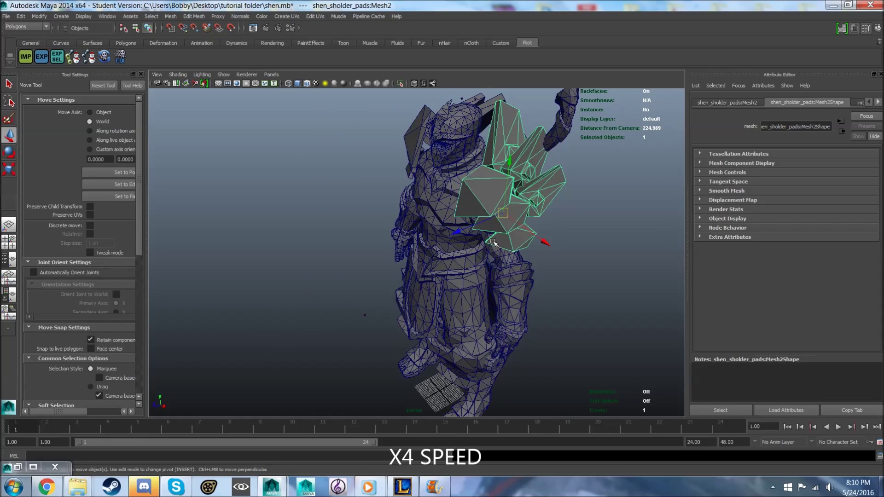
pyautogui.keyDown('alt'); pyautogui.moveTo(508, 164); pyautogui.dragTo(368, 265); pyautogui.keyUp('alt')
pyautogui.keyDown('alt'); pyautogui.moveTo(459, 269); pyautogui.dragTo(373, 208); pyautogui.keyUp('alt')
pyautogui.moveTo(372, 207); pyautogui.dragTo(365, 209, button='middle')
pyautogui.moveTo(307, 163); pyautogui.dragTo(307, 178)
pyautogui.press('e')
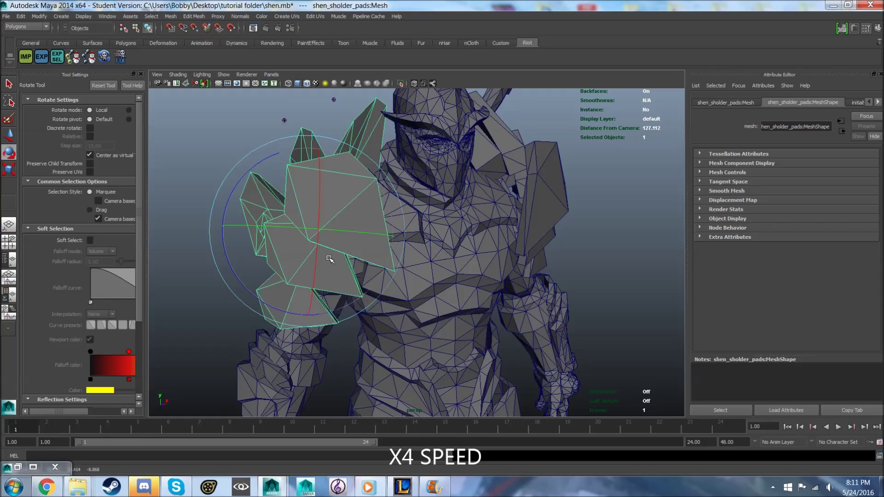
pyautogui.moveTo(231, 191)
pyautogui.keyDown('alt'); pyautogui.mouseDown()
pyautogui.moveTo(450, 256)
pyautogui.moveTo(570, 253)
pyautogui.mouseUp(); pyautogui.keyUp('alt')
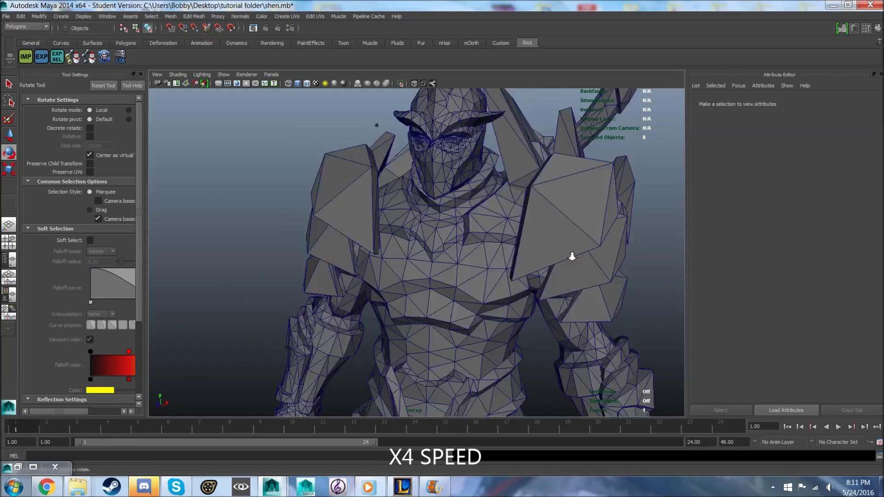
pyautogui.scroll(-5, 570, 253)
pyautogui.click(318, 426)
pyautogui.moveTo(629, 95); pyautogui.dragTo(679, 95)
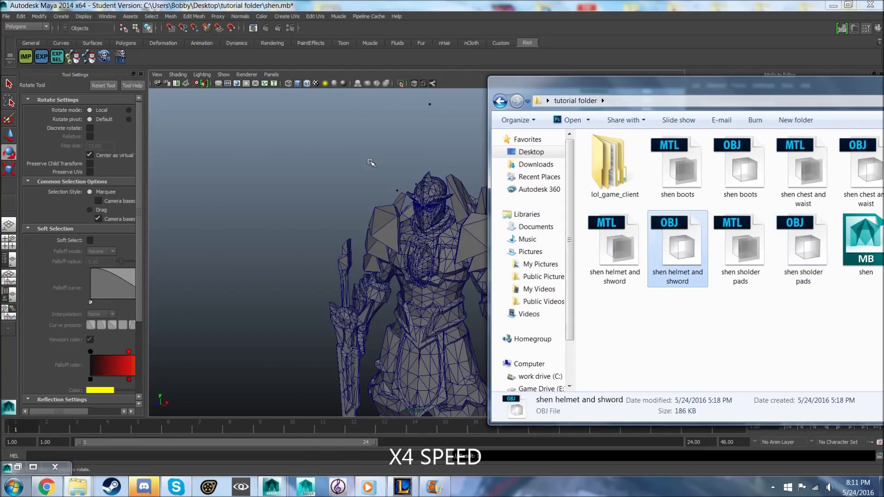
# Import the shen helmet and shword model and move the helmet down toward the head
pyautogui.moveTo(671, 244); pyautogui.dragTo(424, 258)
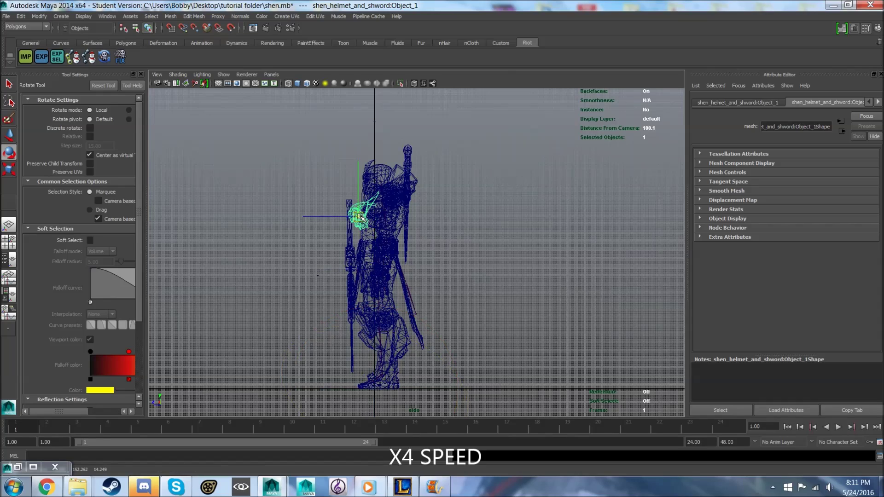
pyautogui.press('w')
pyautogui.press('space')
pyautogui.press('space')
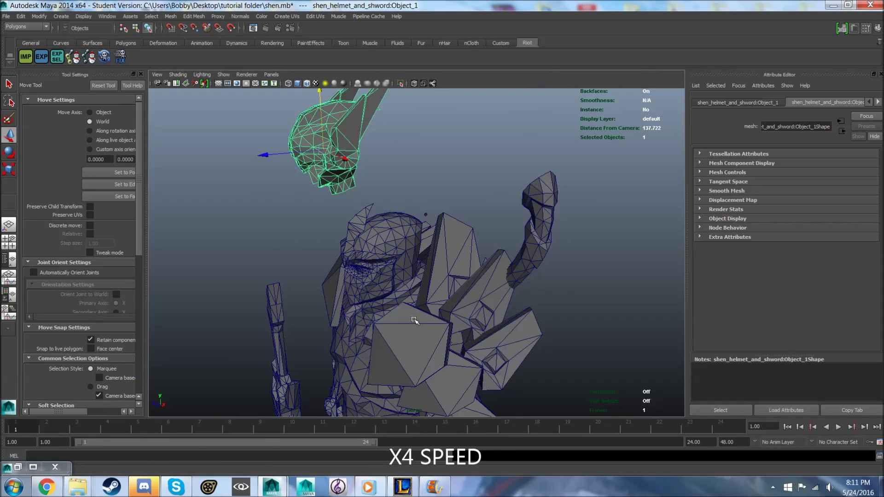
pyautogui.click(364, 267)
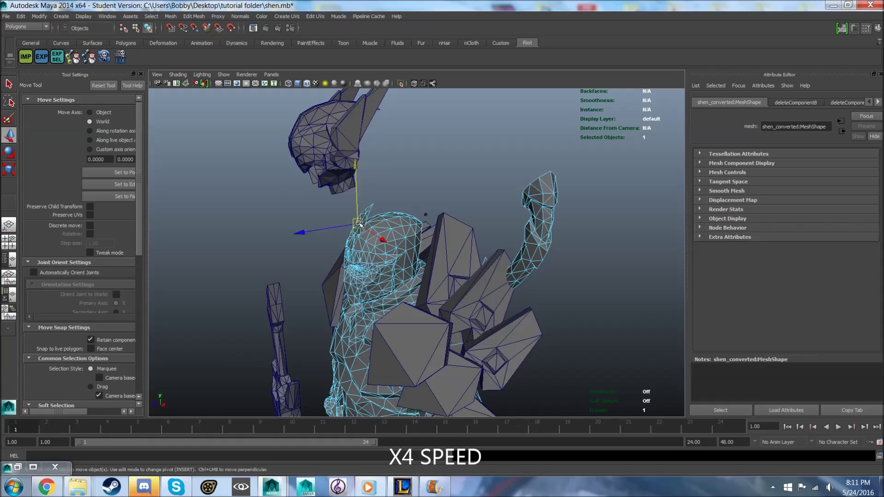
pyautogui.keyDown('alt'); pyautogui.moveTo(358, 225); pyautogui.dragTo(415, 221); pyautogui.keyUp('alt')
pyautogui.click(385, 119)
pyautogui.keyDown('alt'); pyautogui.moveTo(415, 184); pyautogui.dragTo(506, 230); pyautogui.keyUp('alt')
# Alternate scaling and moving the helmet until it fits snugly over the head
pyautogui.press('r')
pyautogui.moveTo(530, 297)
pyautogui.keyDown('alt'); pyautogui.mouseDown()
pyautogui.moveTo(415, 253)
pyautogui.moveTo(225, 223)
pyautogui.moveTo(360, 140)
pyautogui.mouseUp(); pyautogui.keyUp('alt')
pyautogui.press('w')
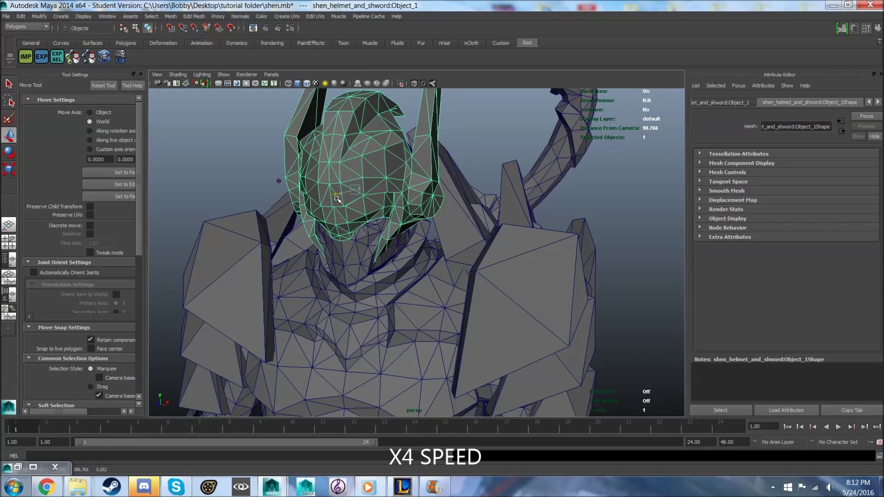
pyautogui.moveTo(414, 195)
pyautogui.keyDown('alt'); pyautogui.mouseDown()
pyautogui.moveTo(350, 214)
pyautogui.moveTo(368, 162)
pyautogui.moveTo(364, 133)
pyautogui.mouseUp(); pyautogui.keyUp('alt')
pyautogui.press('r')
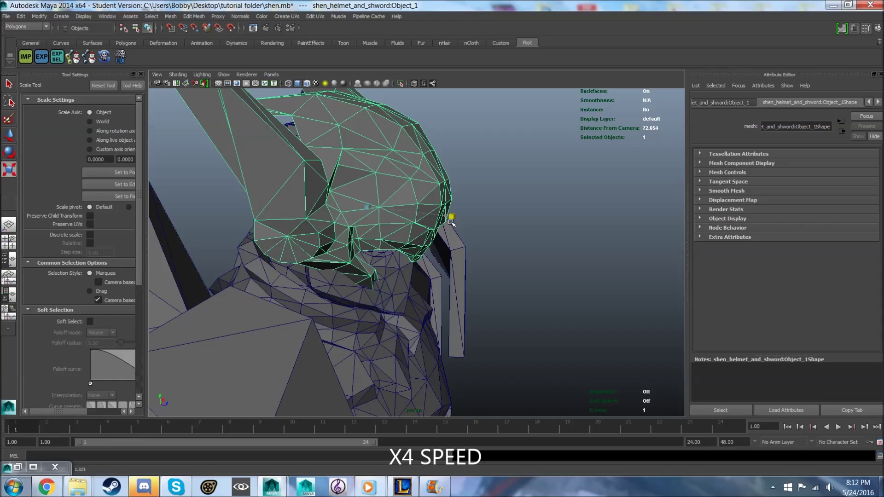
pyautogui.press('w')
pyautogui.moveTo(421, 223)
pyautogui.keyDown('alt'); pyautogui.mouseDown()
pyautogui.moveTo(316, 256)
pyautogui.moveTo(474, 253)
pyautogui.moveTo(631, 280)
pyautogui.moveTo(404, 233)
pyautogui.moveTo(358, 174)
pyautogui.moveTo(322, 207)
pyautogui.moveTo(396, 277)
pyautogui.mouseUp(); pyautogui.keyUp('alt')
pyautogui.press('r')
pyautogui.click(359, 174)
# Set the body to face mode, select the sword and edit its pivot from side and back views
pyautogui.rightClick(396, 296)
pyautogui.click(396, 316)
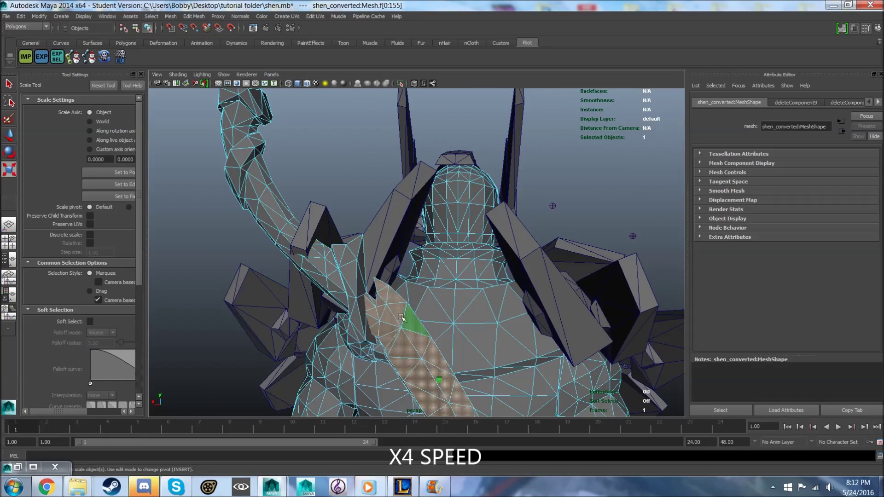
pyautogui.scroll(-5, 258, 186)
pyautogui.keyDown('alt'); pyautogui.moveTo(415, 230); pyautogui.dragTo(461, 230); pyautogui.keyUp('alt')
pyautogui.click(456, 295)
pyautogui.press('space')
pyautogui.press('space')
pyautogui.press('space')
pyautogui.press('space')
pyautogui.scroll(3, 382, 231)
pyautogui.press('Insert')
pyautogui.moveTo(338, 234)
pyautogui.keyDown('alt'); pyautogui.mouseDown()
pyautogui.moveTo(509, 152)
pyautogui.moveTo(643, 296)
pyautogui.mouseUp(); pyautogui.keyUp('alt')
pyautogui.press('5')
# Lift the sword behind the back, tilt it diagonally and push it against the back
pyautogui.press('w')
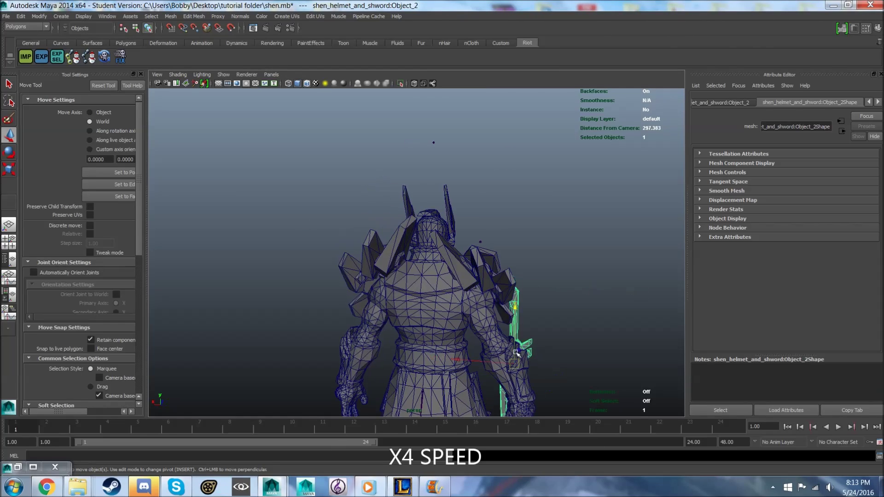
pyautogui.moveTo(371, 355); pyautogui.dragTo(371, 231)
pyautogui.press('e')
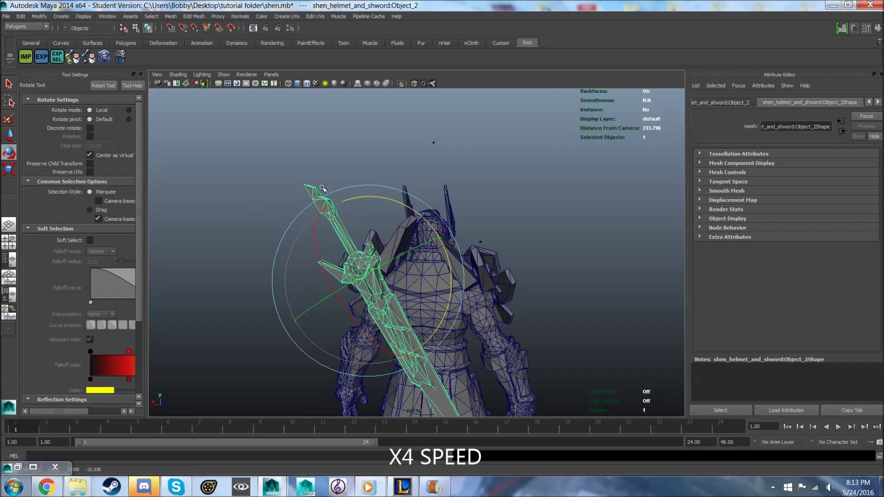
pyautogui.press('w')
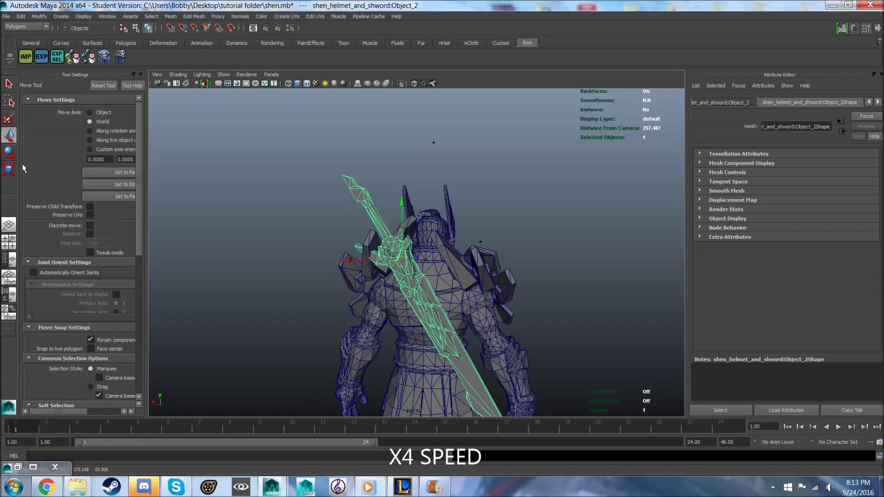
pyautogui.press('e')
pyautogui.keyDown('alt'); pyautogui.moveTo(322, 230); pyautogui.dragTo(359, 230); pyautogui.keyUp('alt')
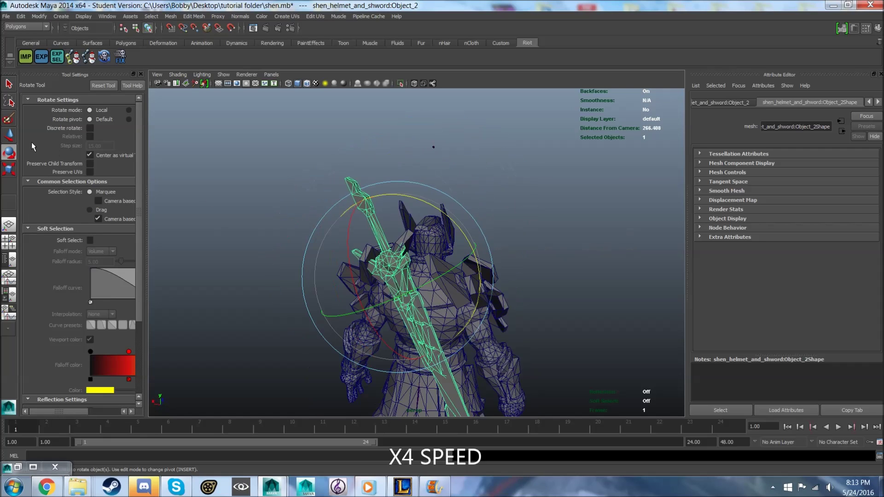
pyautogui.press('w')
pyautogui.keyDown('alt'); pyautogui.moveTo(437, 276); pyautogui.dragTo(523, 290); pyautogui.keyUp('alt')
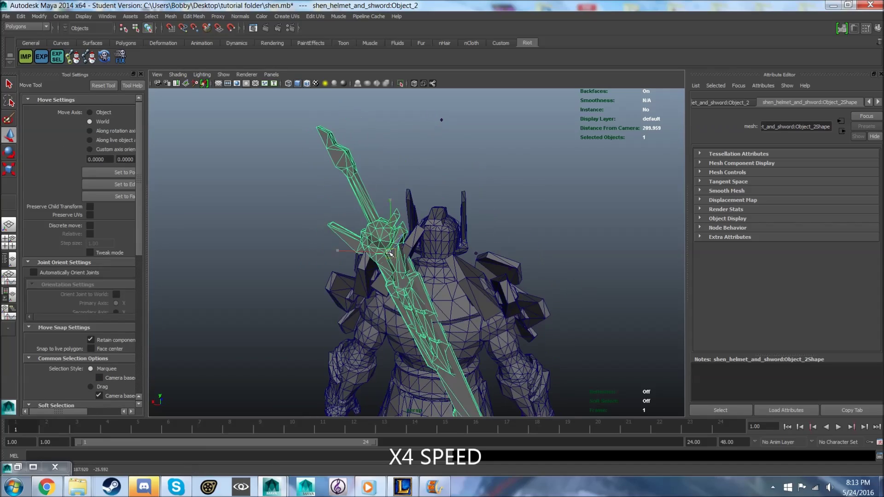
pyautogui.moveTo(395, 250)
pyautogui.keyDown('alt'); pyautogui.mouseDown()
pyautogui.moveTo(533, 296)
pyautogui.moveTo(586, 247)
pyautogui.mouseUp(); pyautogui.keyUp('alt')
pyautogui.click(552, 277)
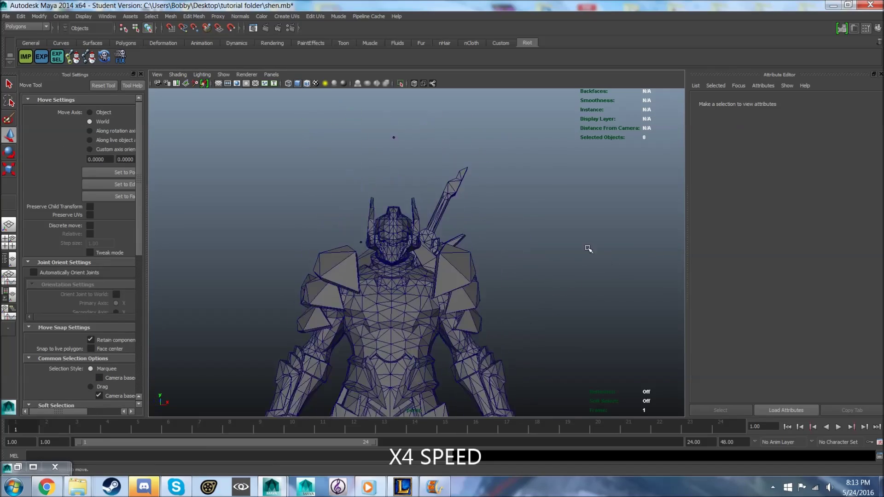
# Select the imported chest-and-waist mesh and pick faces on its chest piece
pyautogui.click(92, 481)
pyautogui.click(443, 13)
pyautogui.keyDown('alt'); pyautogui.moveTo(369, 277); pyautogui.dragTo(456, 404); pyautogui.keyUp('alt')
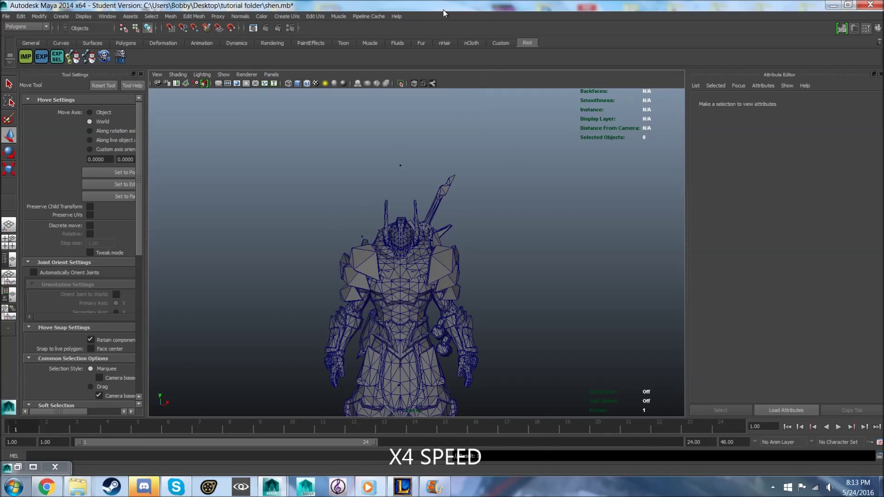
pyautogui.click(313, 317)
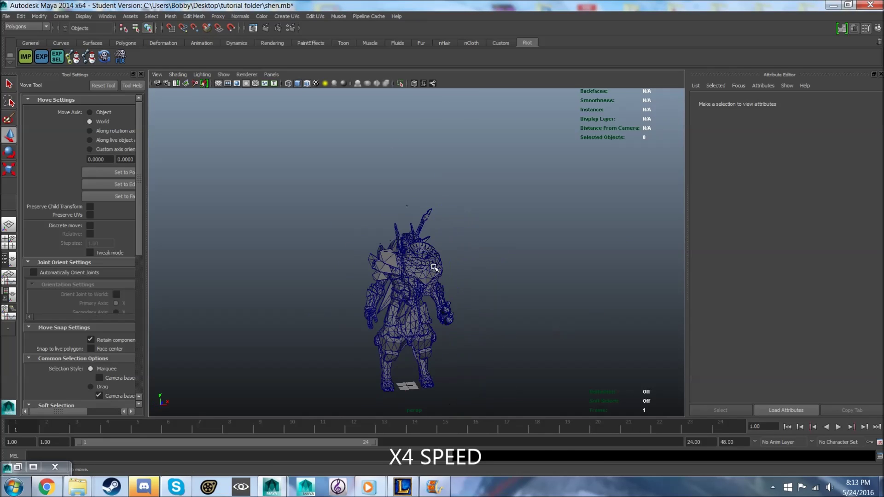
pyautogui.keyDown('alt'); pyautogui.moveTo(368, 276); pyautogui.dragTo(461, 286); pyautogui.keyUp('alt')
pyautogui.click(463, 296)
pyautogui.click(575, 230)
pyautogui.click(502, 304)
pyautogui.moveTo(506, 296); pyautogui.dragTo(509, 317, button='right')
pyautogui.moveTo(509, 317)
pyautogui.keyDown('alt'); pyautogui.mouseDown()
pyautogui.moveTo(461, 299)
pyautogui.moveTo(599, 414)
pyautogui.mouseUp(); pyautogui.keyUp('alt')
pyautogui.keyDown('alt'); pyautogui.moveTo(507, 323); pyautogui.dragTo(522, 264); pyautogui.keyUp('alt')
# Frame the selected chest faces and inspect them from front and low angles
pyautogui.press('f')
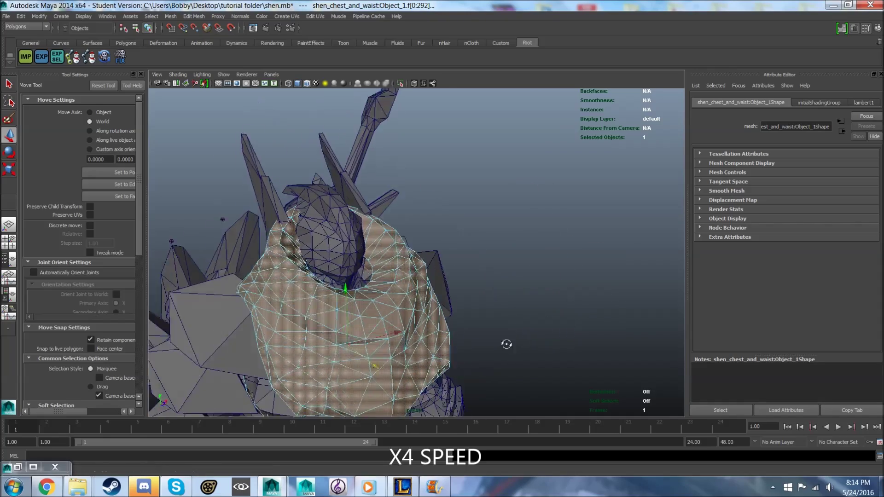
pyautogui.keyDown('alt'); pyautogui.moveTo(509, 341); pyautogui.dragTo(413, 184); pyautogui.keyUp('alt')
pyautogui.moveTo(445, 283)
pyautogui.keyDown('alt'); pyautogui.mouseDown()
pyautogui.moveTo(480, 314)
pyautogui.moveTo(385, 257)
pyautogui.moveTo(442, 245)
pyautogui.moveTo(588, 257)
pyautogui.mouseUp(); pyautogui.keyUp('alt')
pyautogui.click(481, 313)
pyautogui.hotkey('ctrl', 'z')
# Rotate the first shoulder pad to fit the shoulder, then check the second pad
pyautogui.click(361, 258)
pyautogui.moveTo(361, 258)
pyautogui.keyDown('alt'); pyautogui.mouseDown()
pyautogui.moveTo(389, 306)
pyautogui.moveTo(323, 299)
pyautogui.mouseUp(); pyautogui.keyUp('alt')
pyautogui.click(9, 153)
pyautogui.moveTo(613, 304)
pyautogui.keyDown('alt'); pyautogui.mouseDown()
pyautogui.moveTo(612, 222)
pyautogui.moveTo(249, 230)
pyautogui.mouseUp(); pyautogui.keyUp('alt')
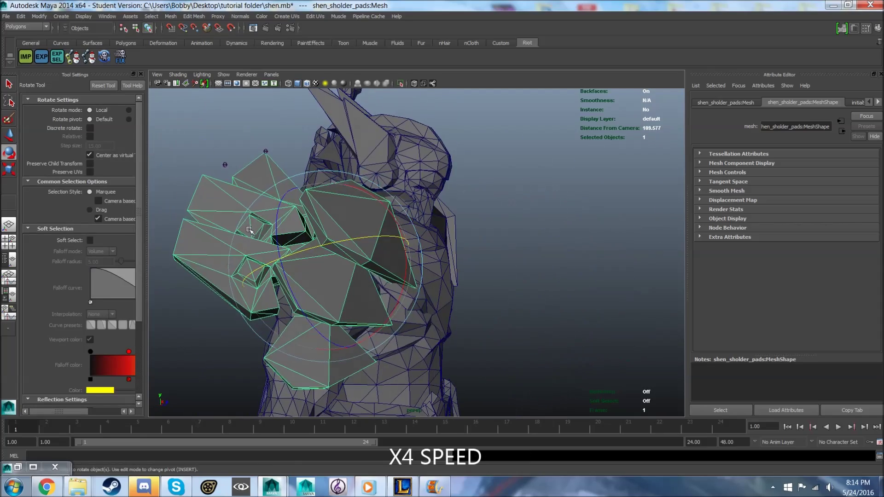
pyautogui.keyDown('alt'); pyautogui.moveTo(501, 275); pyautogui.dragTo(350, 258); pyautogui.keyUp('alt')
pyautogui.click(533, 256)
pyautogui.keyDown('alt'); pyautogui.moveTo(533, 256); pyautogui.dragTo(468, 173); pyautogui.keyUp('alt')
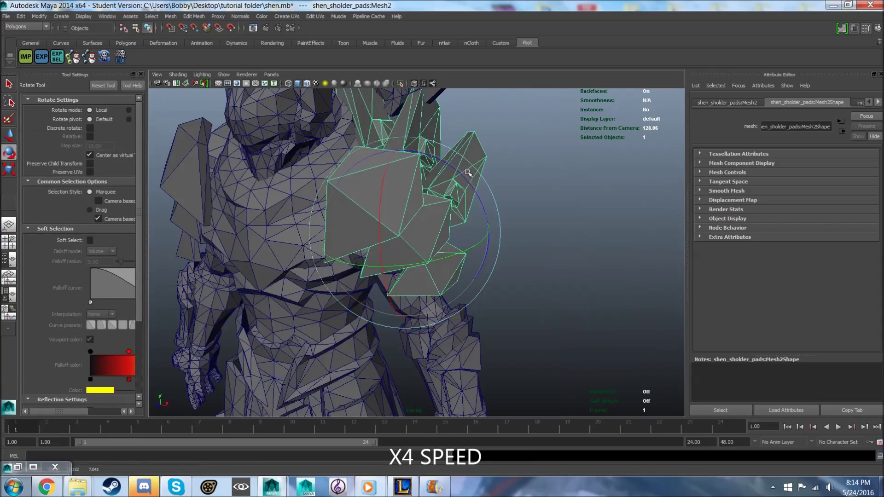
pyautogui.moveTo(555, 208)
pyautogui.keyDown('alt'); pyautogui.mouseDown()
pyautogui.moveTo(488, 240)
pyautogui.moveTo(623, 306)
pyautogui.mouseUp(); pyautogui.keyUp('alt')
pyautogui.click(624, 306)
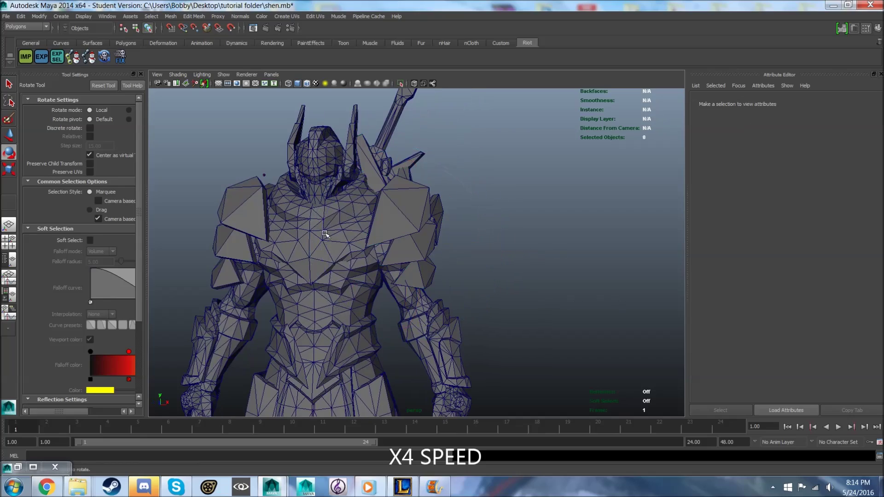
pyautogui.keyDown('alt'); pyautogui.moveTo(560, 252); pyautogui.dragTo(478, 255); pyautogui.keyUp('alt')
# Select the faces of a loose piece on the chest-and-waist mesh
pyautogui.click(405, 248)
pyautogui.press('w')
pyautogui.rightClick(415, 295)
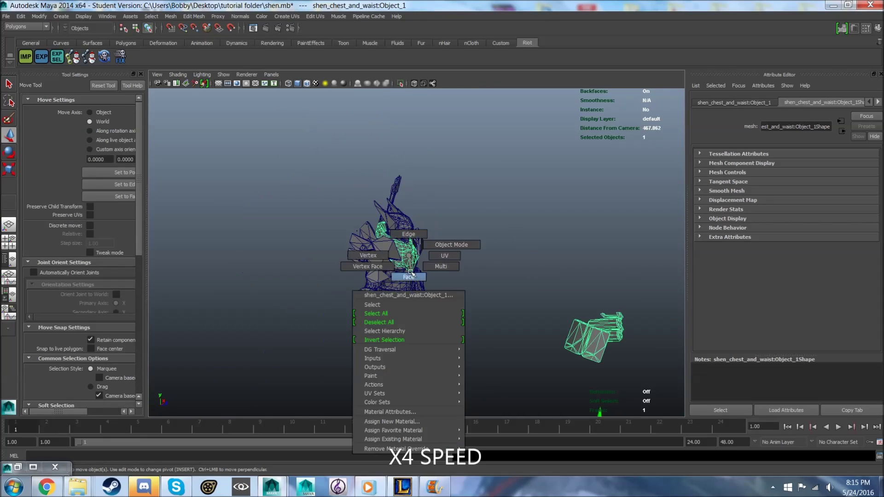
pyautogui.click(433, 255)
pyautogui.keyDown('alt'); pyautogui.moveTo(427, 236); pyautogui.dragTo(461, 258); pyautogui.keyUp('alt')
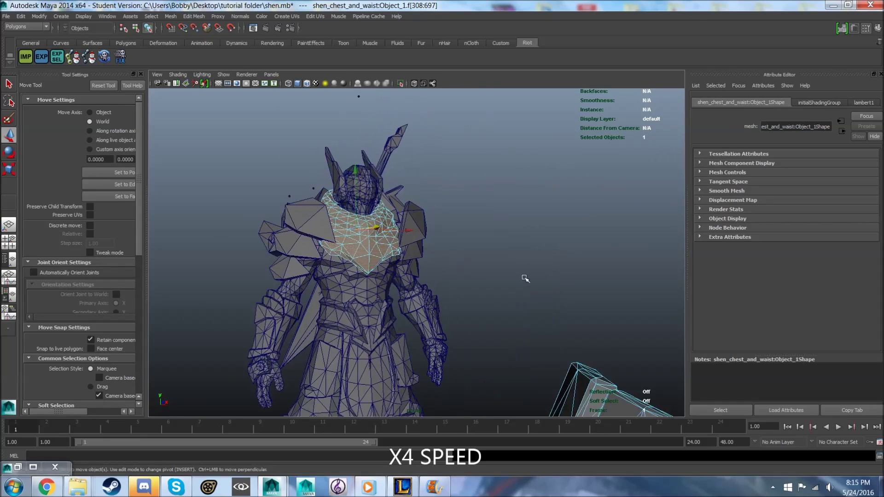
pyautogui.click(540, 299)
pyautogui.click(446, 235)
pyautogui.moveTo(541, 300)
pyautogui.keyDown('alt'); pyautogui.mouseDown()
pyautogui.moveTo(446, 235)
pyautogui.moveTo(520, 256)
pyautogui.moveTo(267, 289)
pyautogui.mouseUp(); pyautogui.keyUp('alt')
pyautogui.keyDown('shift'); pyautogui.click(520, 256); pyautogui.keyUp('shift')
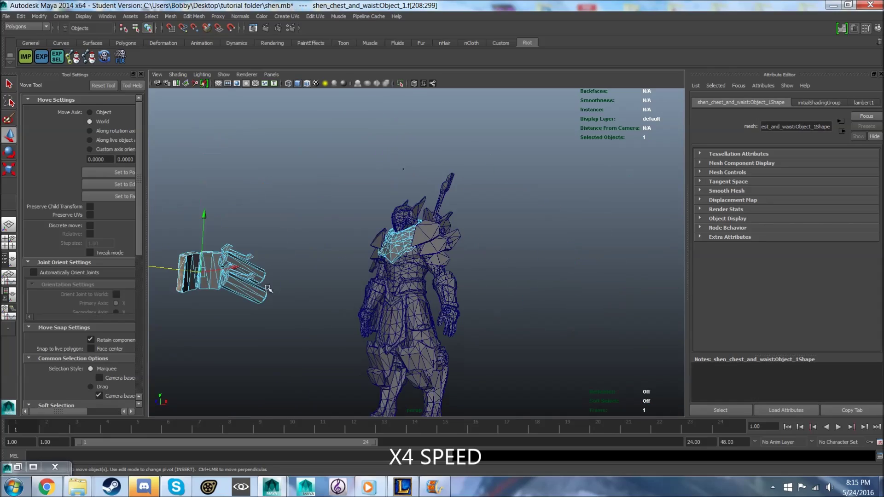
# Move the selected loose piece against the torso
pyautogui.keyDown('alt'); pyautogui.moveTo(191, 260); pyautogui.dragTo(309, 306); pyautogui.keyUp('alt')
pyautogui.scroll(5, 309, 305)
pyautogui.keyDown('alt'); pyautogui.moveTo(309, 305); pyautogui.dragTo(344, 272, button='middle'); pyautogui.keyUp('alt')
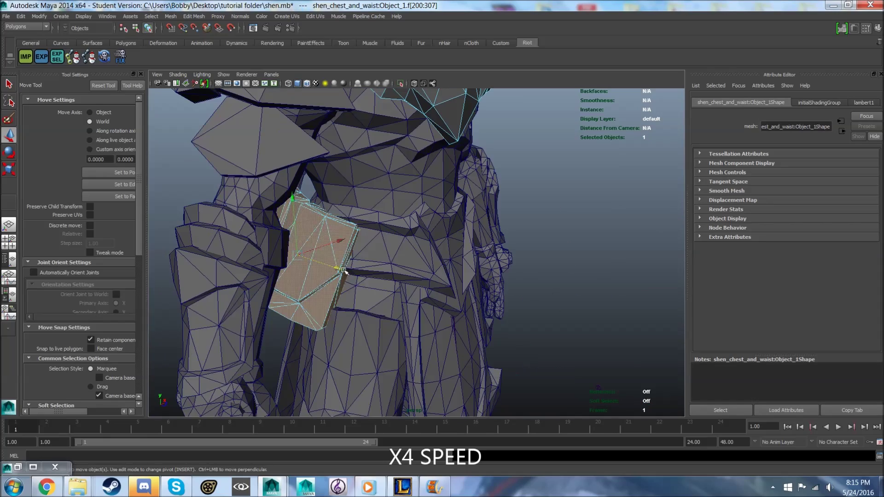
pyautogui.press('e')
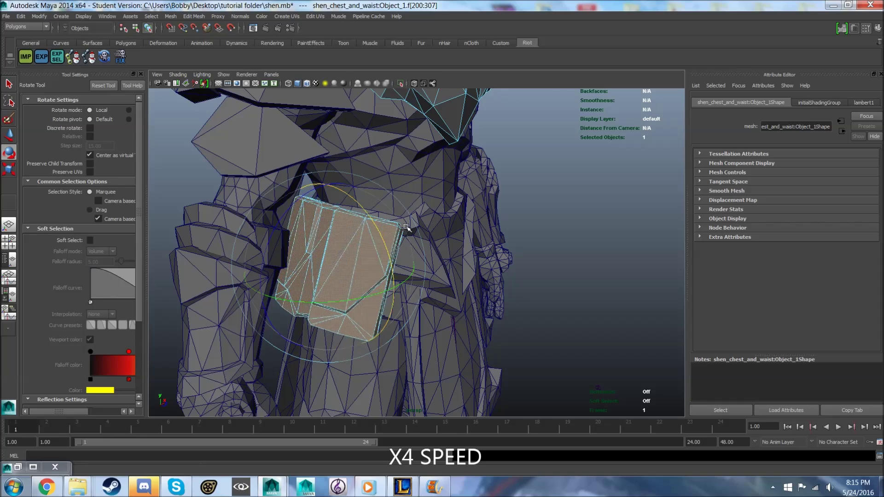
pyautogui.scroll(-5, 406, 228)
# Move the separated gauntlet piece onto the waist
pyautogui.keyDown('alt'); pyautogui.moveTo(407, 228); pyautogui.dragTo(387, 186); pyautogui.keyUp('alt')
pyautogui.click(592, 207)
pyautogui.press('w')
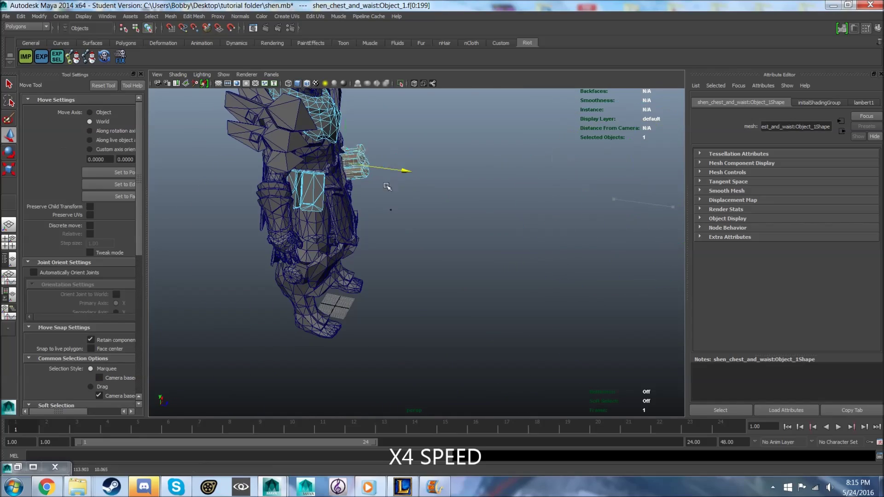
pyautogui.scroll(4, 387, 186)
pyautogui.keyDown('alt'); pyautogui.moveTo(476, 192); pyautogui.dragTo(386, 239); pyautogui.keyUp('alt')
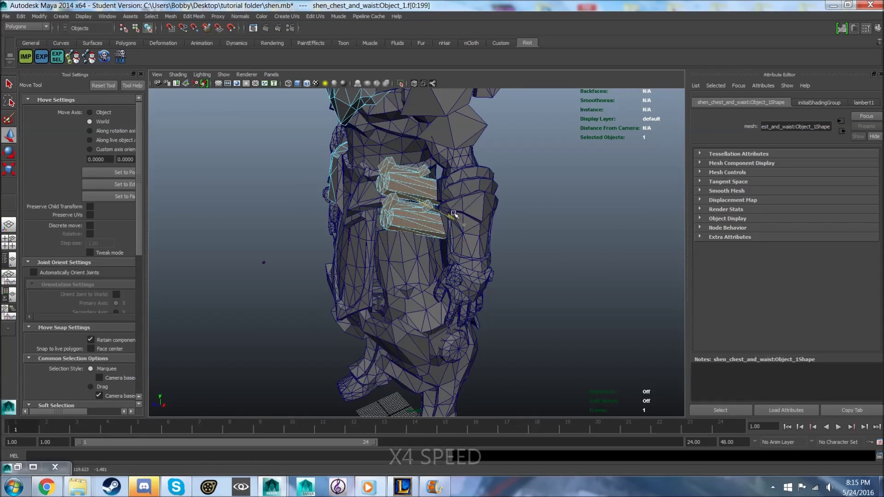
pyautogui.scroll(5, 454, 215)
pyautogui.keyDown('alt'); pyautogui.moveTo(454, 214); pyautogui.dragTo(360, 155); pyautogui.keyUp('alt')
pyautogui.press('e')
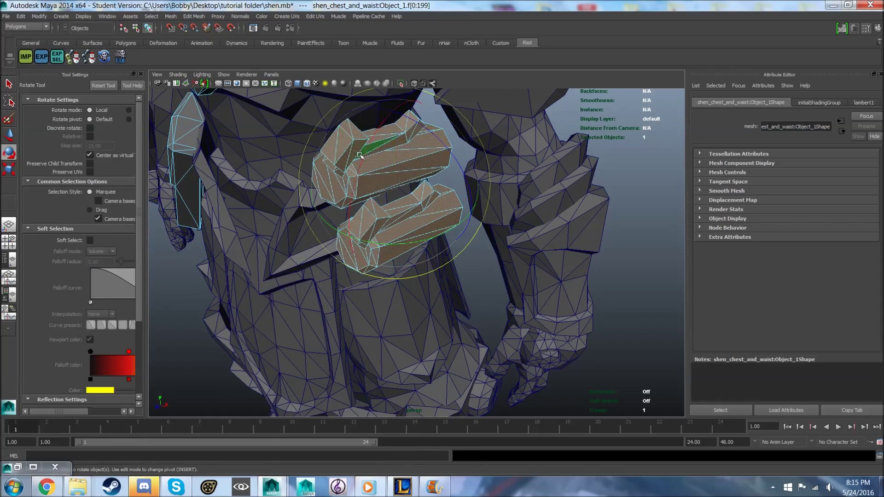
# Clear the selection and review the fitted armour from side and front views
pyautogui.keyDown('alt'); pyautogui.moveTo(453, 159); pyautogui.dragTo(301, 211); pyautogui.keyUp('alt')
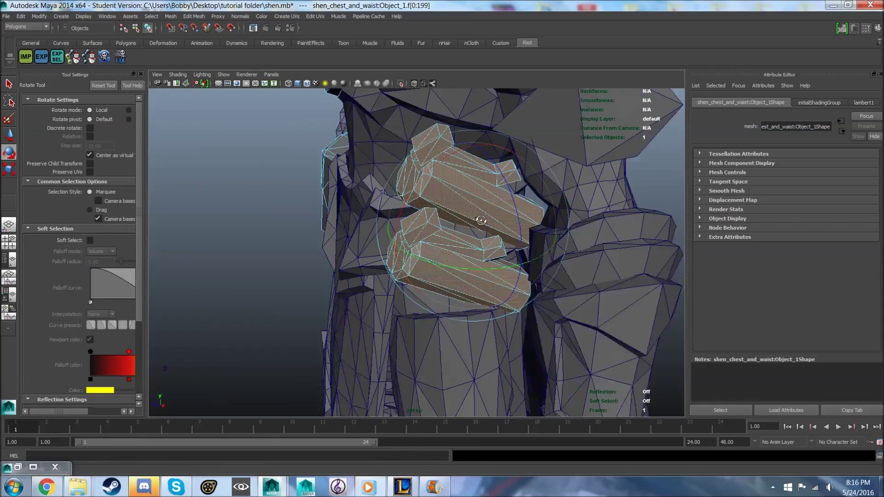
pyautogui.click(301, 211)
pyautogui.scroll(-5, 552, 244)
pyautogui.keyDown('alt'); pyautogui.moveTo(553, 244); pyautogui.dragTo(439, 261); pyautogui.keyUp('alt')
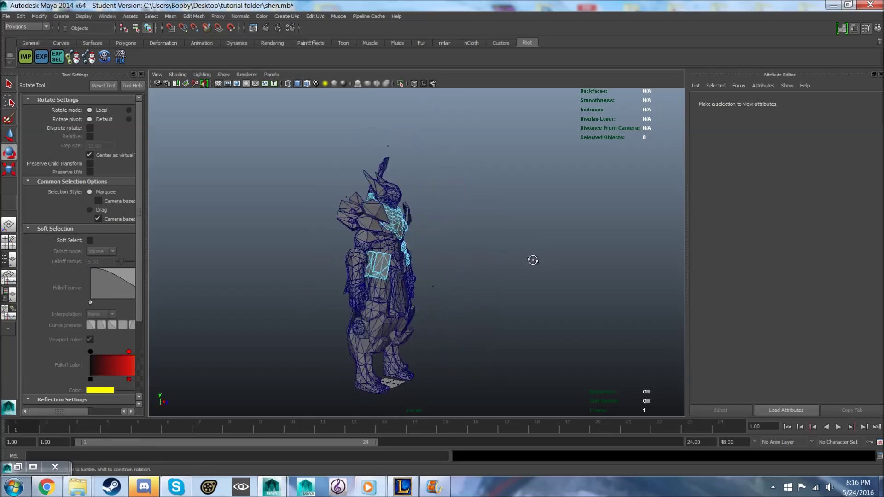
pyautogui.keyDown('alt'); pyautogui.moveTo(516, 266); pyautogui.dragTo(491, 271); pyautogui.keyUp('alt')
pyautogui.scroll(3, 492, 270)
pyautogui.scroll(3, 550, 276)
pyautogui.scroll(2, 531, 299)
pyautogui.scroll(-3, 531, 299)
pyautogui.scroll(-2, 516, 352)
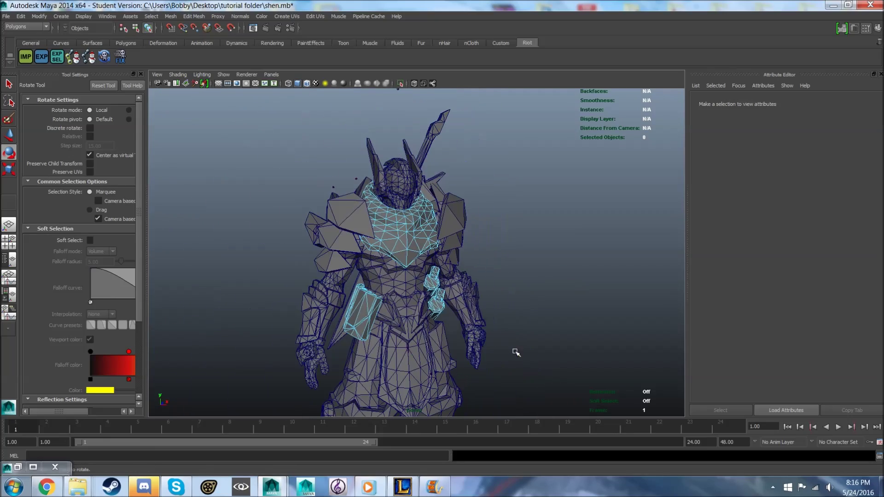
pyautogui.click(343, 201)
pyautogui.rightClick(343, 201)
pyautogui.click(532, 232)
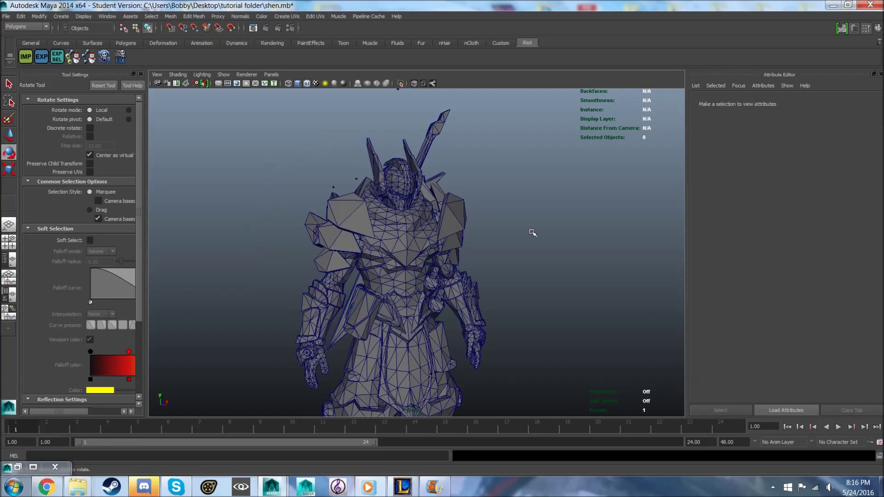
pyautogui.scroll(-2, 541, 237)
pyautogui.moveTo(548, 240)
pyautogui.keyDown('alt'); pyautogui.mouseDown()
pyautogui.moveTo(441, 244)
pyautogui.moveTo(216, 225)
pyautogui.mouseUp(); pyautogui.keyUp('alt')
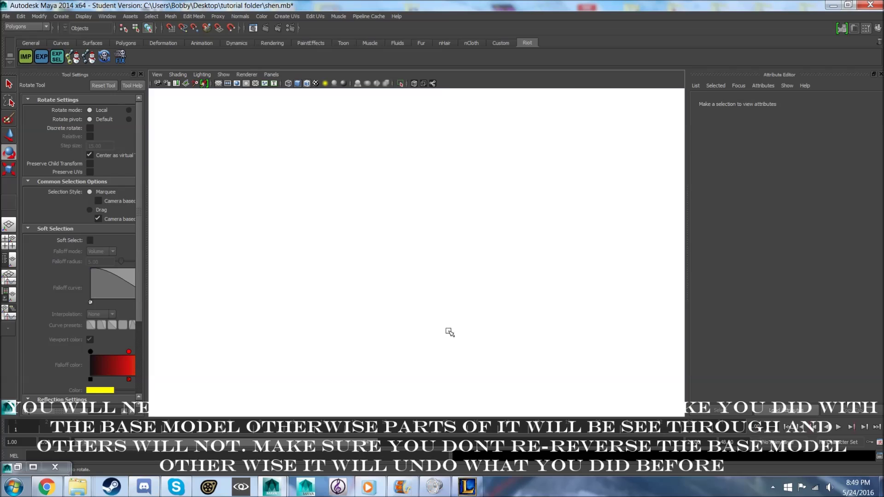
# In the Outliner, select the boots, shoulder pads, helmet-and-sword and chest-and-waist meshes
pyautogui.hotkey('shift', 'o')
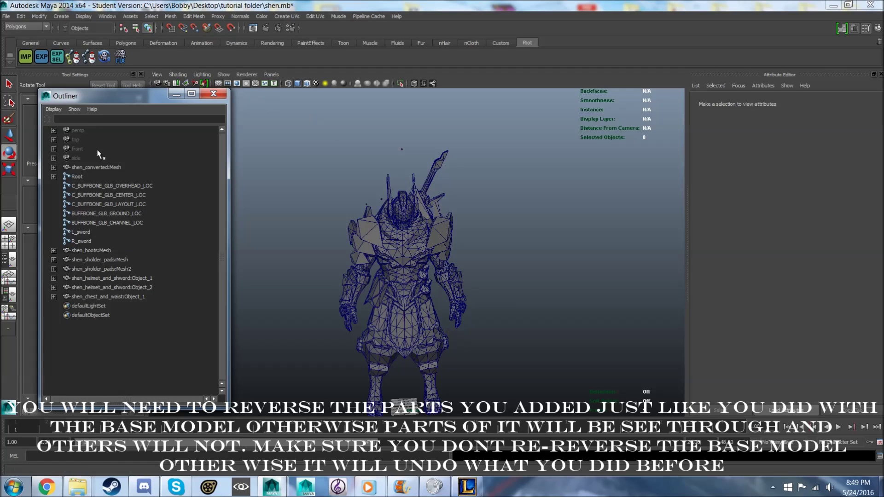
pyautogui.click(112, 169)
pyautogui.keyDown('ctrl'); pyautogui.click(94, 252); pyautogui.keyUp('ctrl')
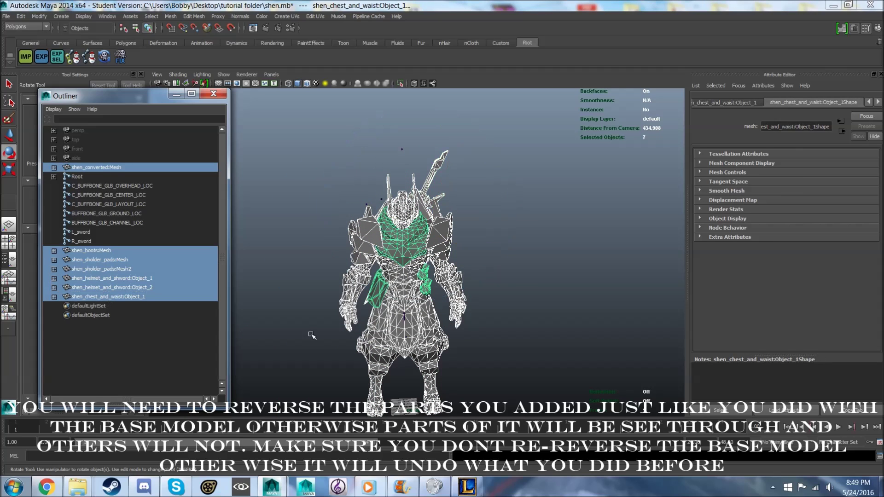
pyautogui.keyDown('alt'); pyautogui.moveTo(312, 336); pyautogui.dragTo(476, 311); pyautogui.keyUp('alt')
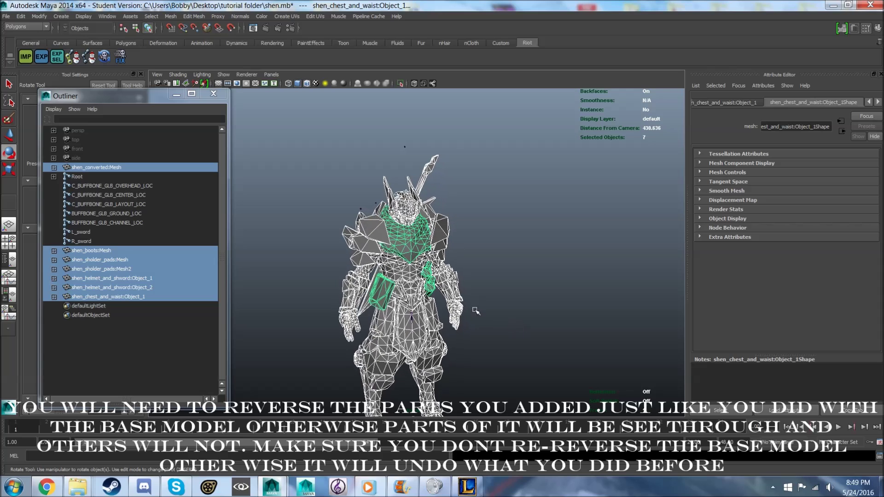
pyautogui.click(272, 184)
pyautogui.click(102, 252)
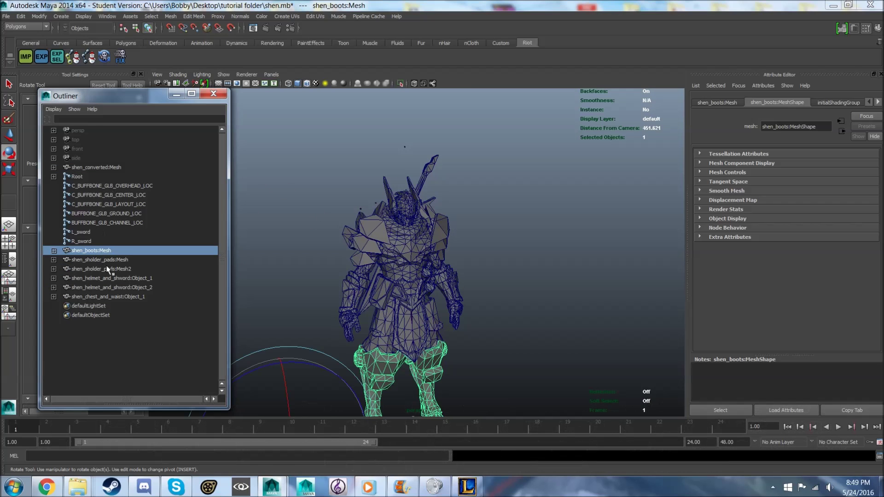
pyautogui.keyDown('shift'); pyautogui.click(116, 287); pyautogui.keyUp('shift')
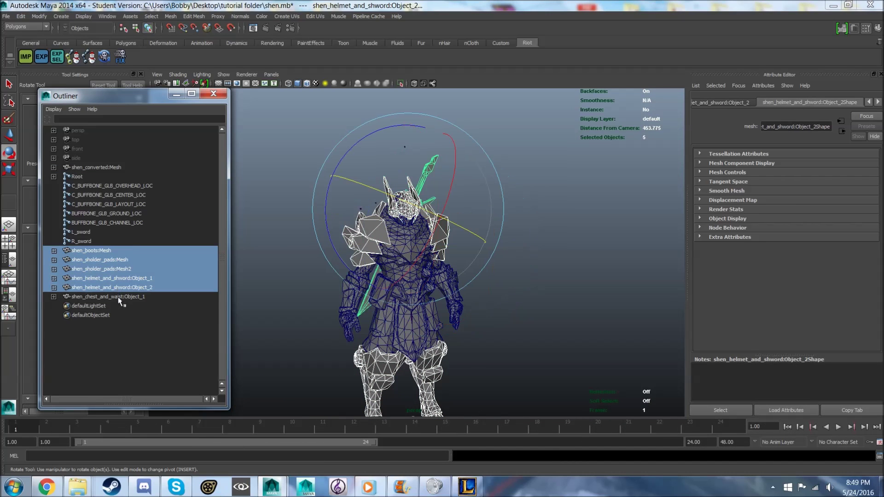
# Reverse the normals of the selected parts, deselect them and minimize the Outliner
pyautogui.click(240, 16)
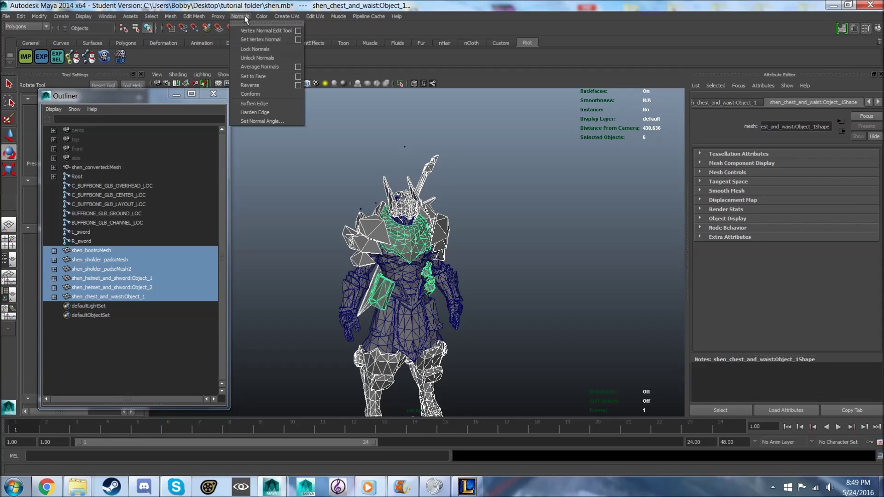
pyautogui.click(262, 84)
pyautogui.click(367, 124)
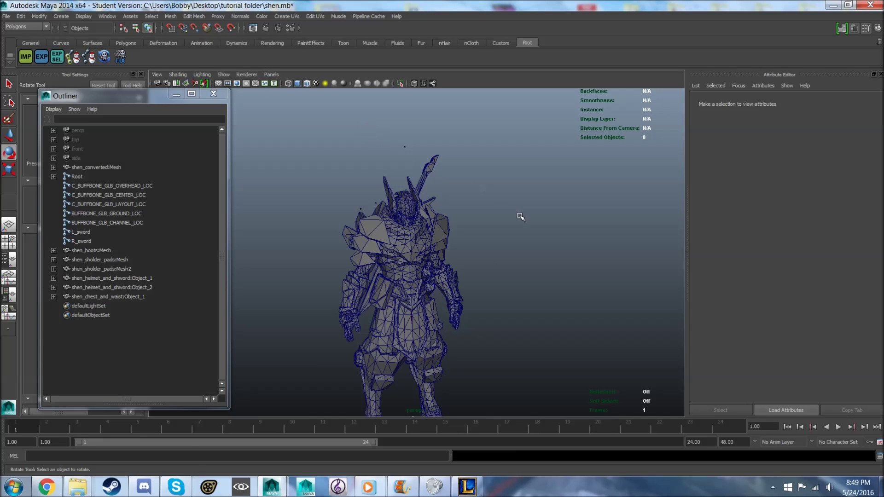
pyautogui.keyDown('alt'); pyautogui.moveTo(547, 227); pyautogui.dragTo(527, 225); pyautogui.keyUp('alt')
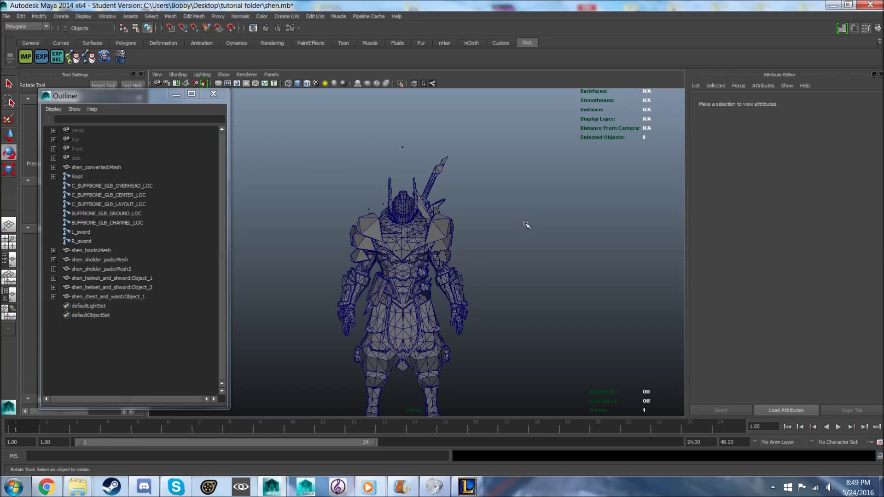
pyautogui.click(176, 93)
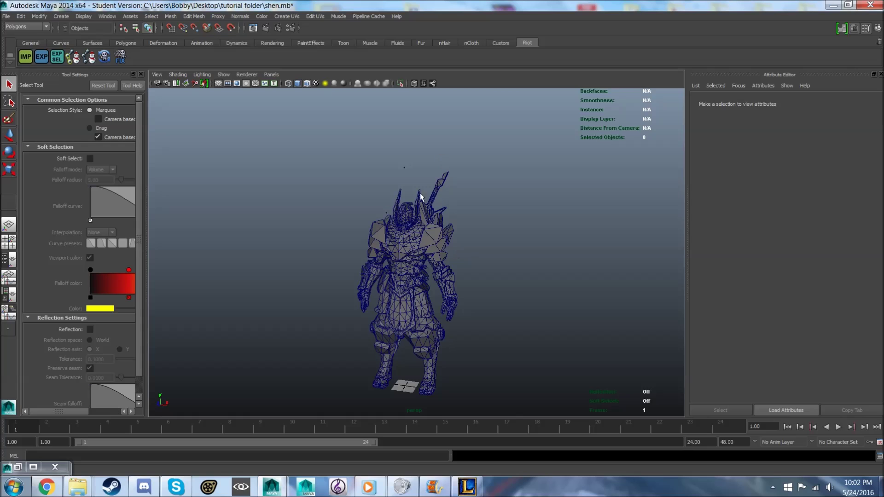
pyautogui.keyDown('alt'); pyautogui.moveTo(420, 197); pyautogui.dragTo(212, 256); pyautogui.keyUp('alt')
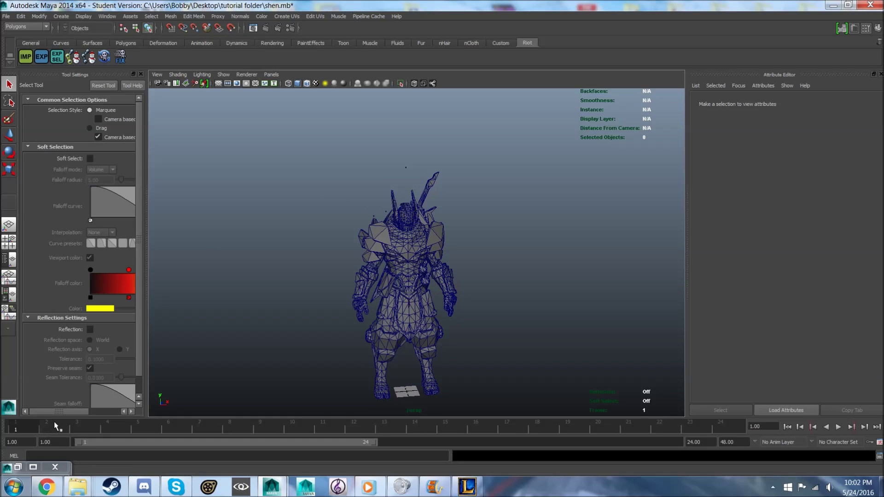
# Open the UV Texture Editor beside the model and show shen_converted:Mesh in UV mode
pyautogui.click(17, 467)
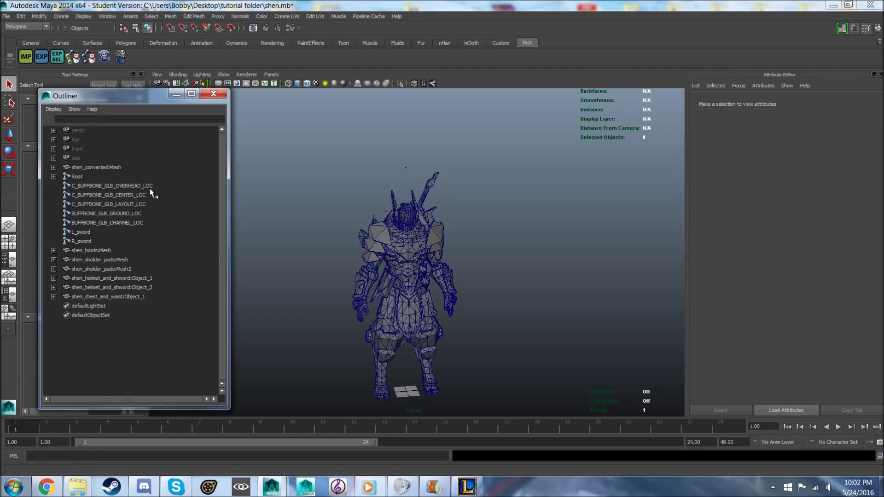
pyautogui.click(295, 17)
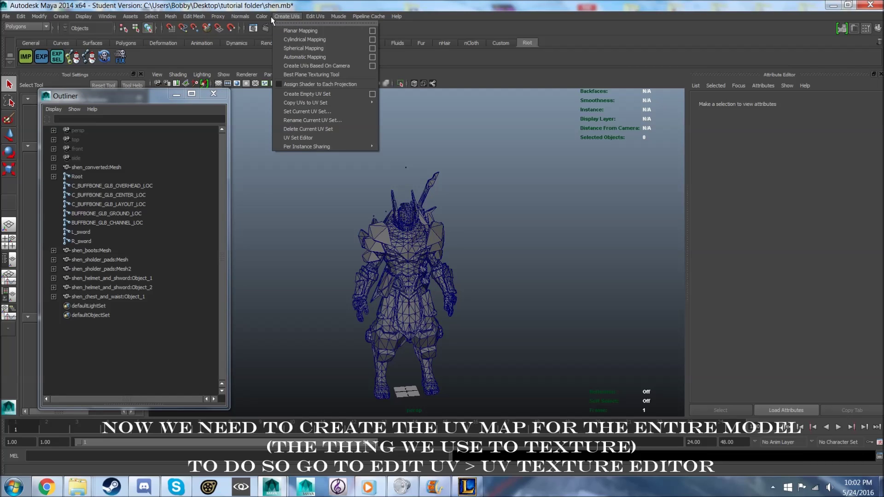
pyautogui.moveTo(314, 16)
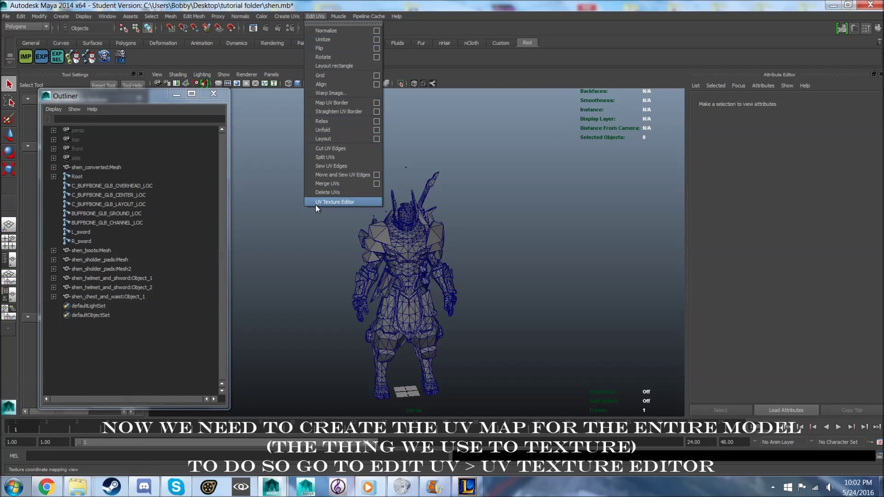
pyautogui.click(343, 203)
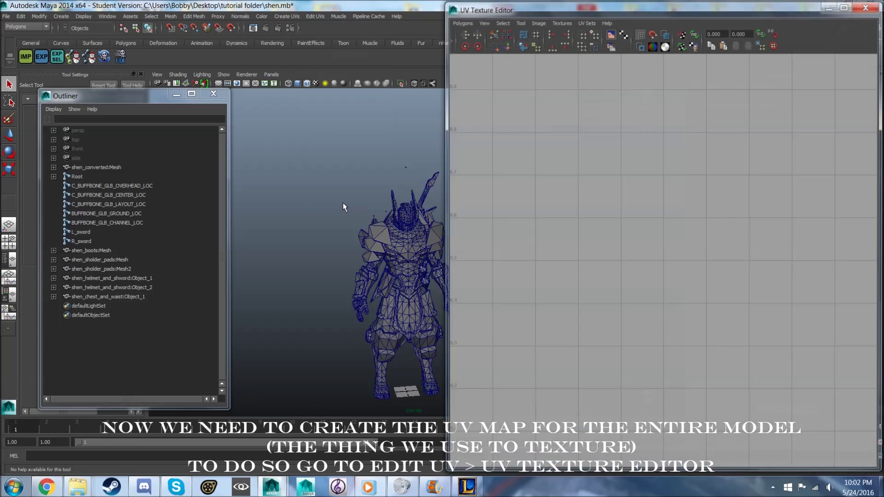
pyautogui.moveTo(518, 8)
pyautogui.mouseDown()
pyautogui.moveTo(665, 28)
pyautogui.moveTo(623, 40)
pyautogui.mouseUp()
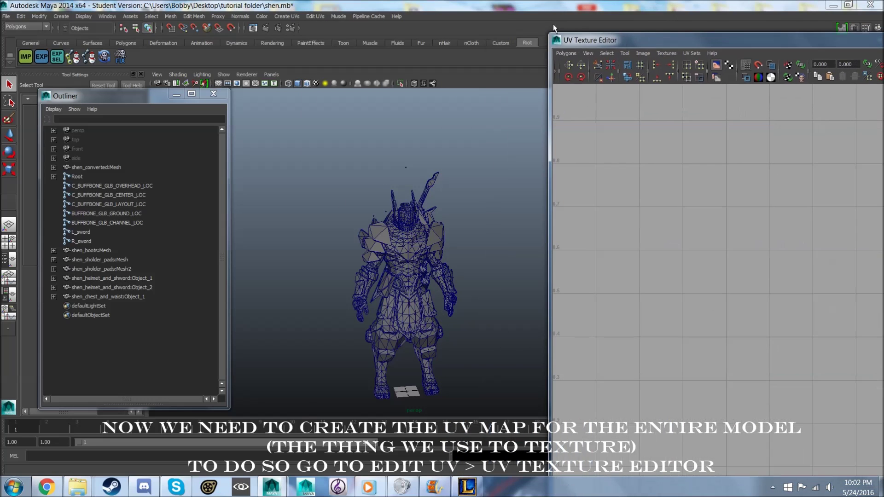
pyautogui.moveTo(551, 32)
pyautogui.mouseDown()
pyautogui.moveTo(586, 186)
pyautogui.moveTo(599, 115)
pyautogui.mouseUp()
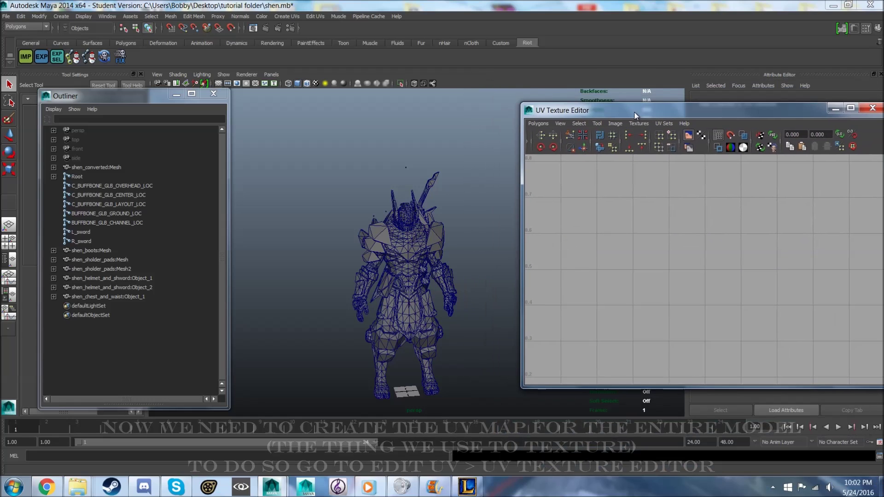
pyautogui.click(94, 168)
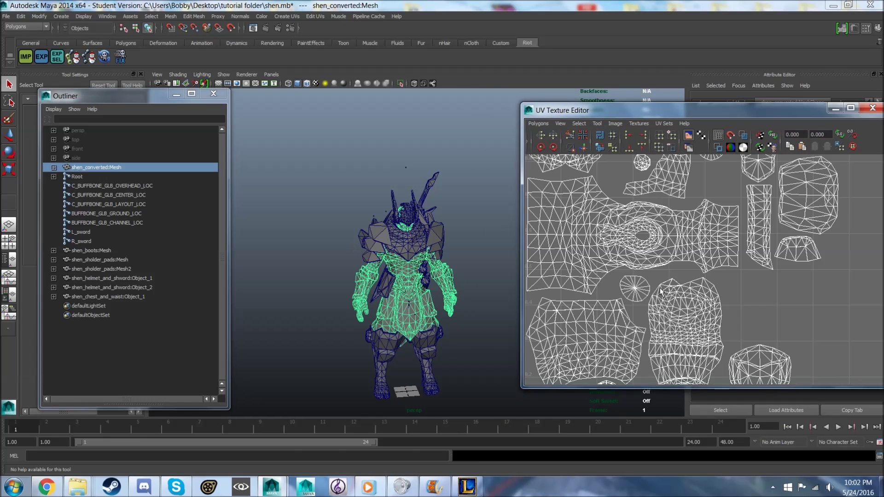
pyautogui.scroll(-3, 723, 276)
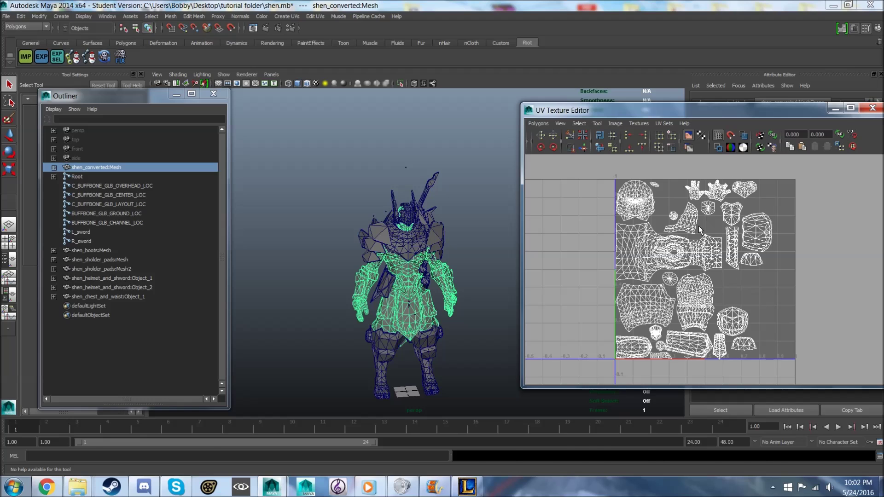
pyautogui.moveTo(669, 247); pyautogui.dragTo(708, 252, button='right')
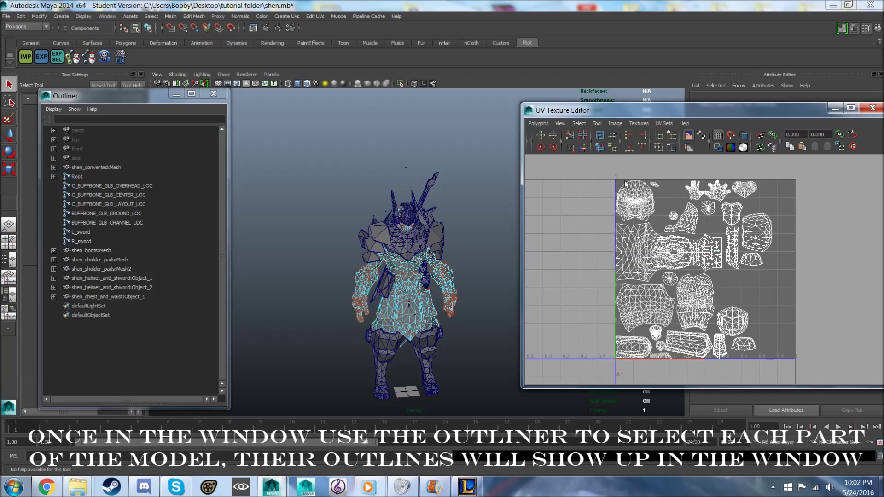
# Select all body UVs, scale them down and move them to the lower-left corner
pyautogui.hotkey('ctrl', 'shift', 'a')
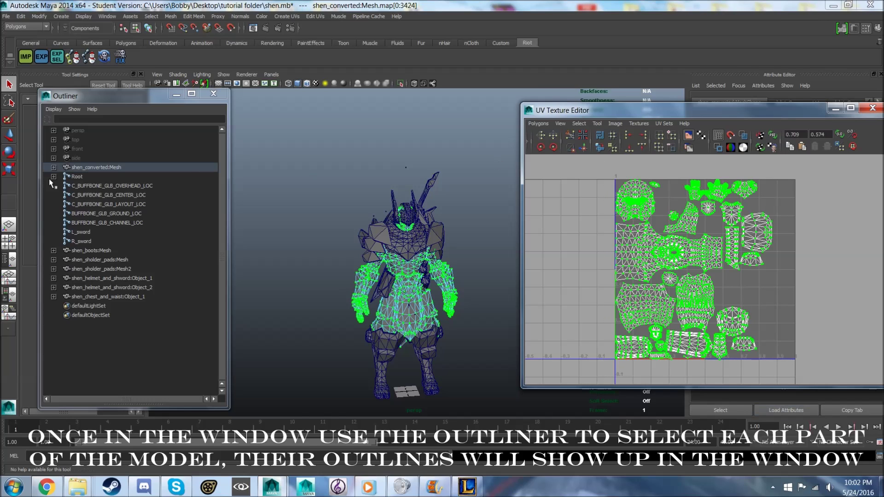
pyautogui.press('r')
pyautogui.moveTo(693, 274)
pyautogui.mouseDown()
pyautogui.moveTo(677, 261)
pyautogui.moveTo(736, 316)
pyautogui.mouseUp()
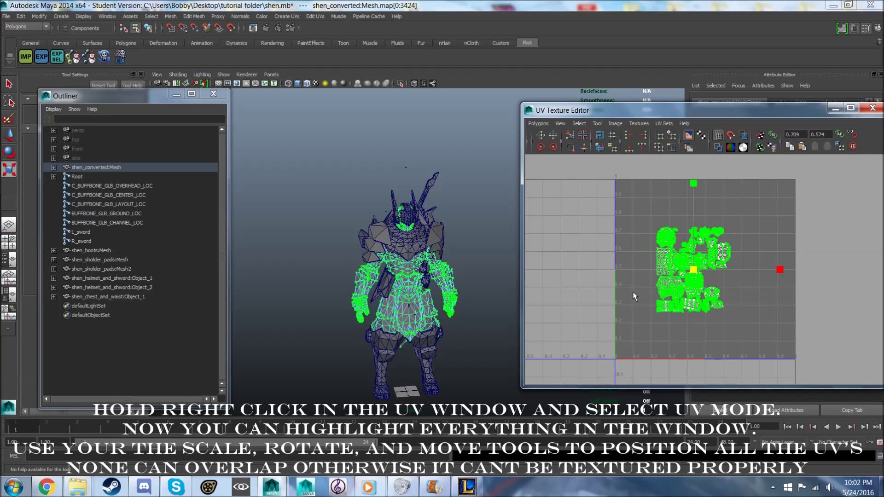
pyautogui.click(9, 141)
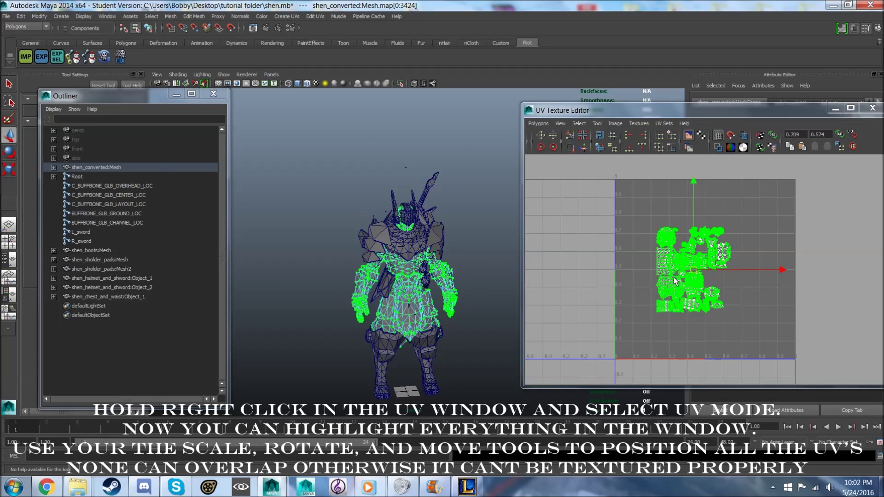
pyautogui.moveTo(693, 275); pyautogui.dragTo(657, 317)
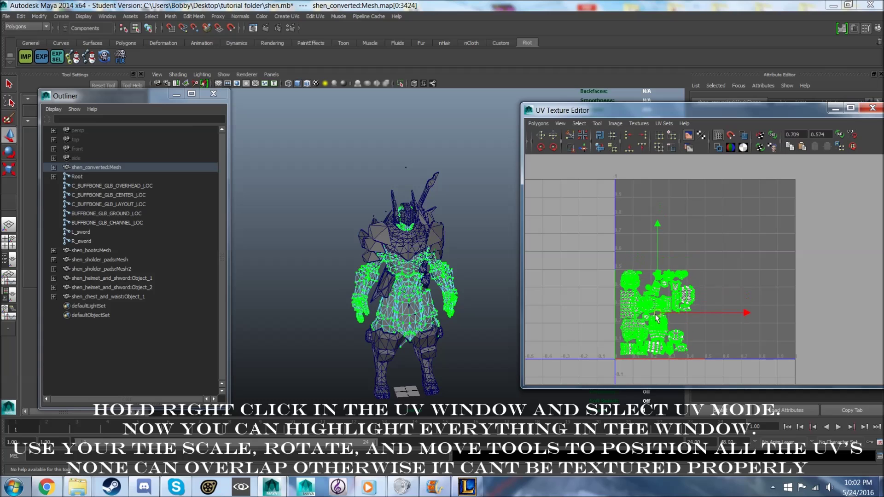
pyautogui.click(91, 250)
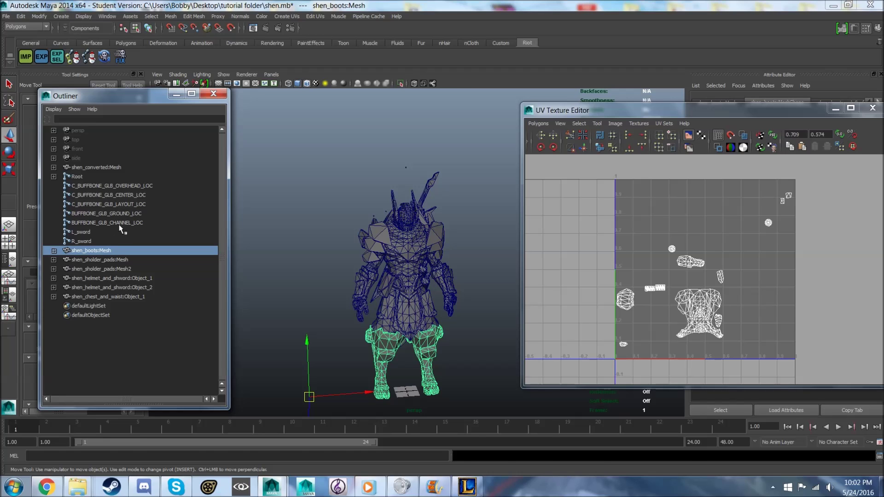
# Marquee-select the boot UVs, shrink them and move them to the lower right
pyautogui.moveTo(589, 172); pyautogui.dragTo(670, 296)
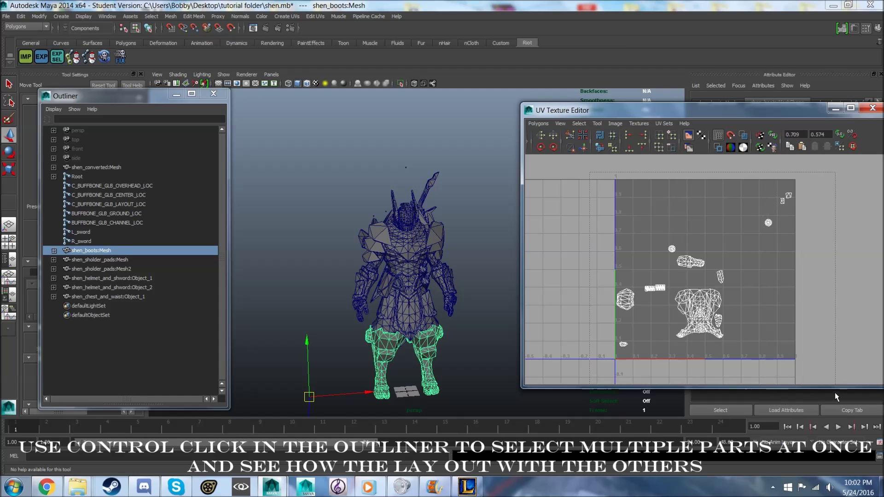
pyautogui.moveTo(838, 398); pyautogui.dragTo(836, 392)
pyautogui.click(5, 170)
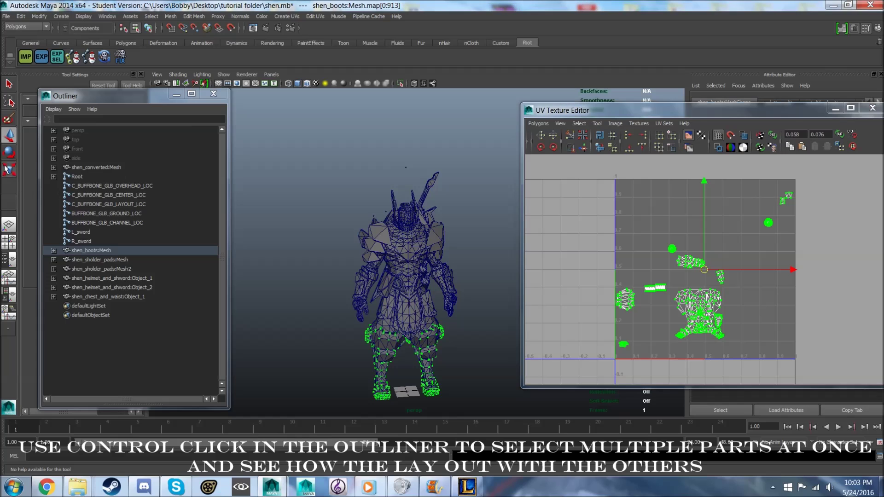
pyautogui.moveTo(703, 271)
pyautogui.mouseDown()
pyautogui.moveTo(706, 261)
pyautogui.moveTo(751, 324)
pyautogui.mouseUp()
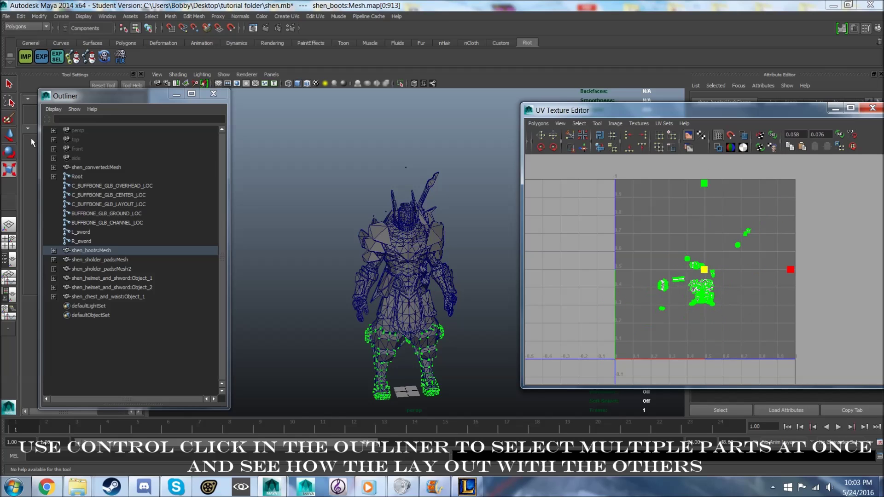
pyautogui.click(10, 137)
pyautogui.moveTo(697, 278); pyautogui.dragTo(743, 321)
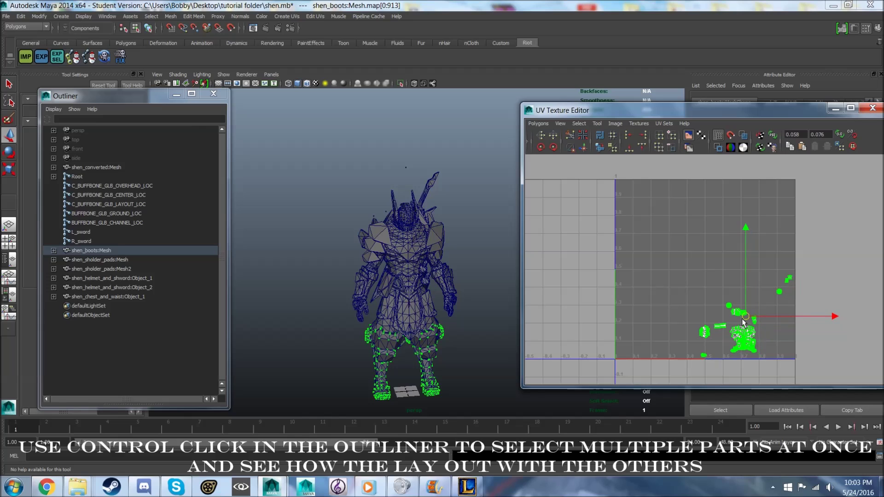
pyautogui.click(90, 260)
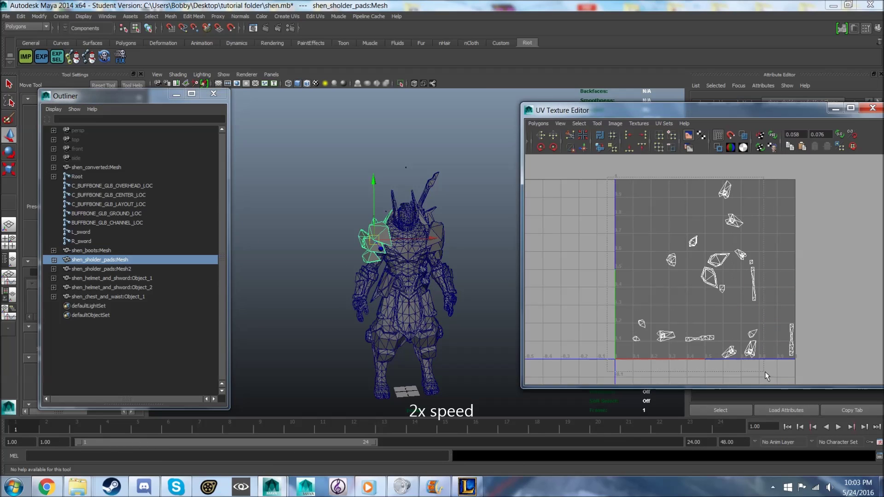
# Shrink both shoulder pads' UV shells and move the second pad's shells up and left
pyautogui.moveTo(625, 197); pyautogui.dragTo(822, 380)
pyautogui.moveTo(713, 270)
pyautogui.mouseDown()
pyautogui.moveTo(681, 272)
pyautogui.moveTo(647, 223)
pyautogui.mouseUp()
pyautogui.press('w')
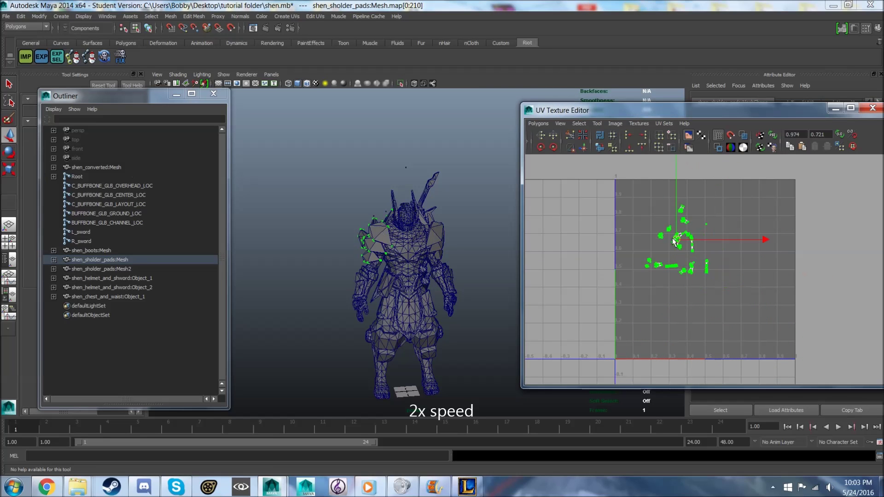
pyautogui.click(114, 270)
pyautogui.hotkey('ctrl', 'F12')
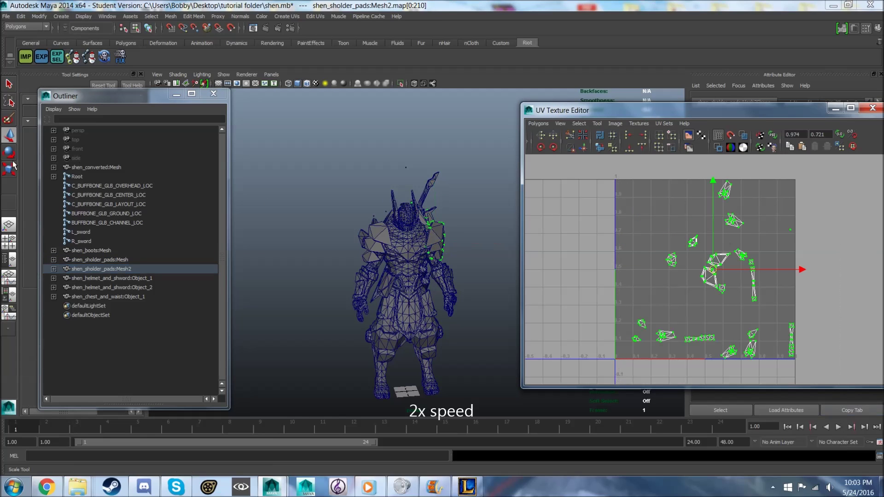
pyautogui.moveTo(713, 270); pyautogui.dragTo(677, 271)
pyautogui.press('w')
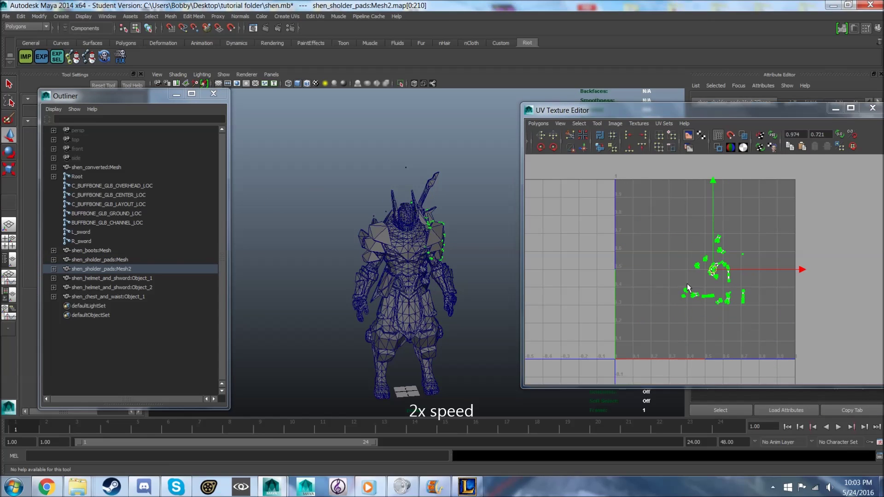
pyautogui.moveTo(713, 270); pyautogui.dragTo(693, 218)
# Move the sword shell beside the helmet shells, then scale all helmet-and-sword shells down together
pyautogui.click(123, 278)
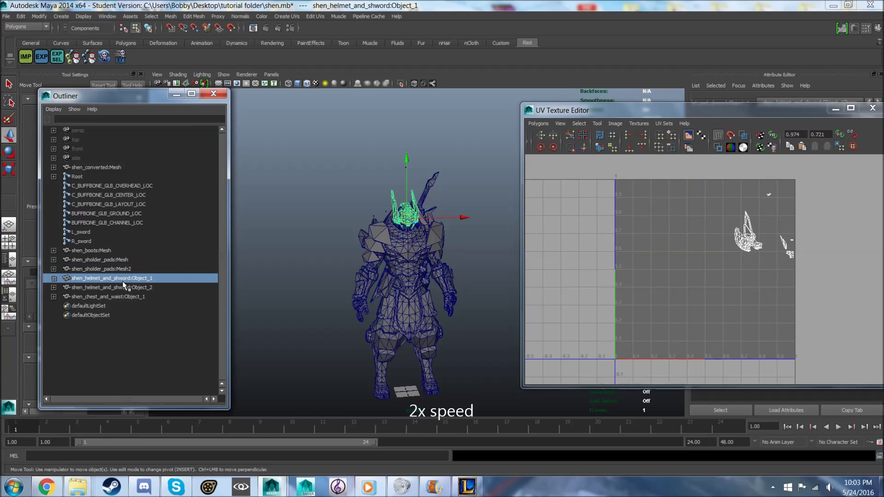
pyautogui.click(106, 287)
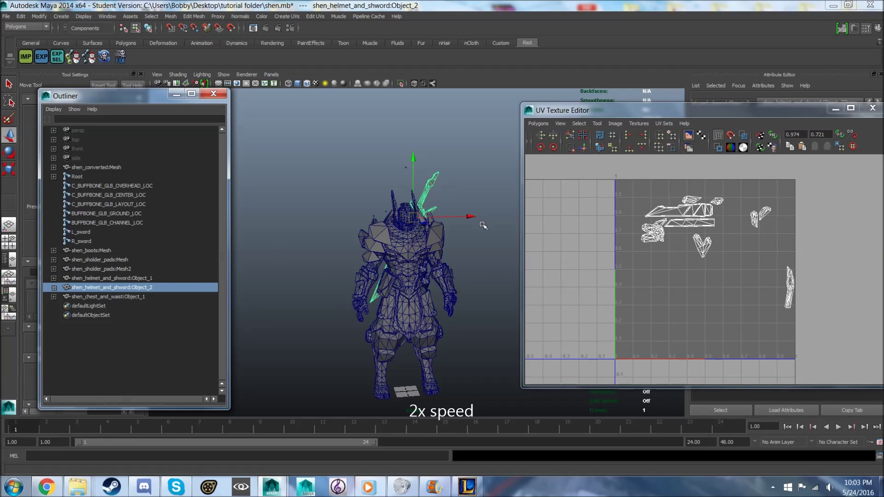
pyautogui.click(790, 288)
pyautogui.moveTo(789, 287); pyautogui.dragTo(737, 251)
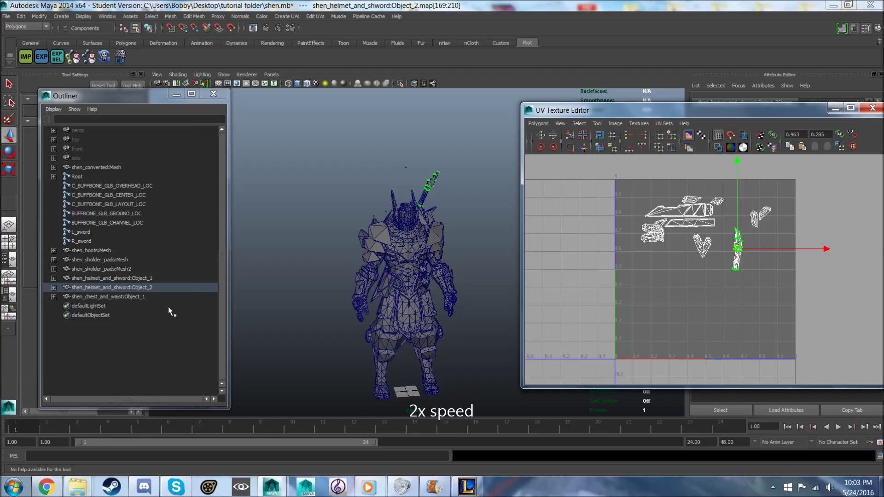
pyautogui.moveTo(636, 189); pyautogui.dragTo(792, 276)
pyautogui.press('r')
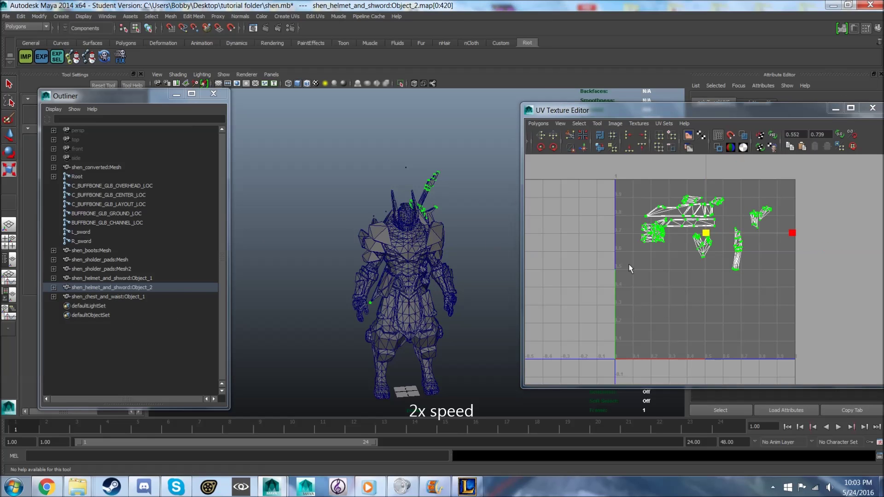
pyautogui.moveTo(697, 242)
pyautogui.mouseDown()
pyautogui.moveTo(667, 241)
pyautogui.moveTo(755, 284)
pyautogui.mouseUp()
pyautogui.press('w')
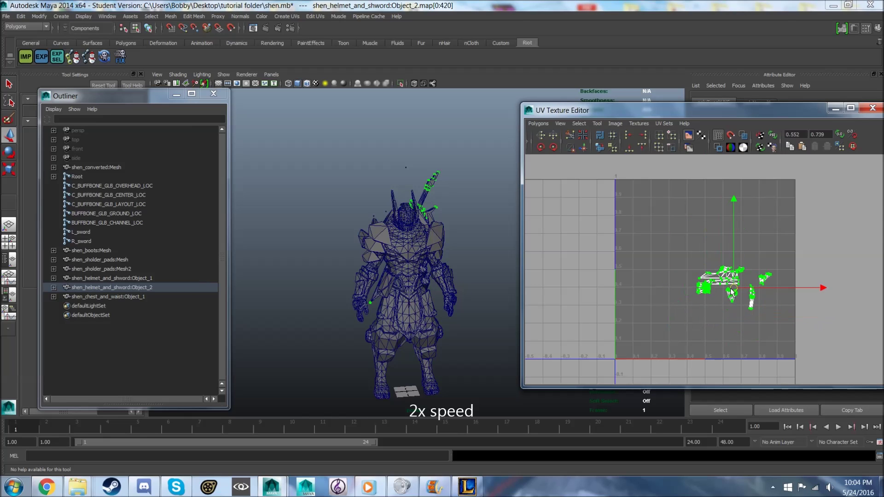
# Move the small chest-and-waist UV shell closer to the large chest shell
pyautogui.click(139, 296)
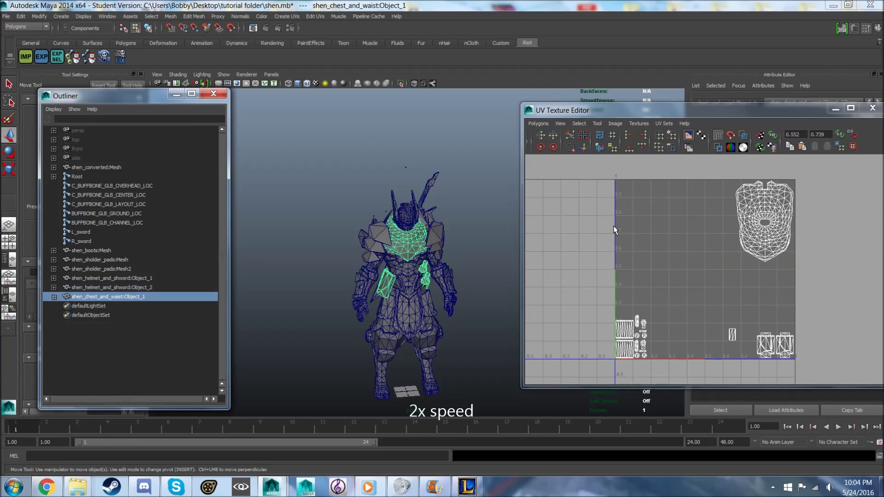
pyautogui.click(702, 181)
pyautogui.click(139, 296)
pyautogui.moveTo(723, 177)
pyautogui.mouseDown()
pyautogui.moveTo(753, 240)
pyautogui.moveTo(678, 318)
pyautogui.mouseUp()
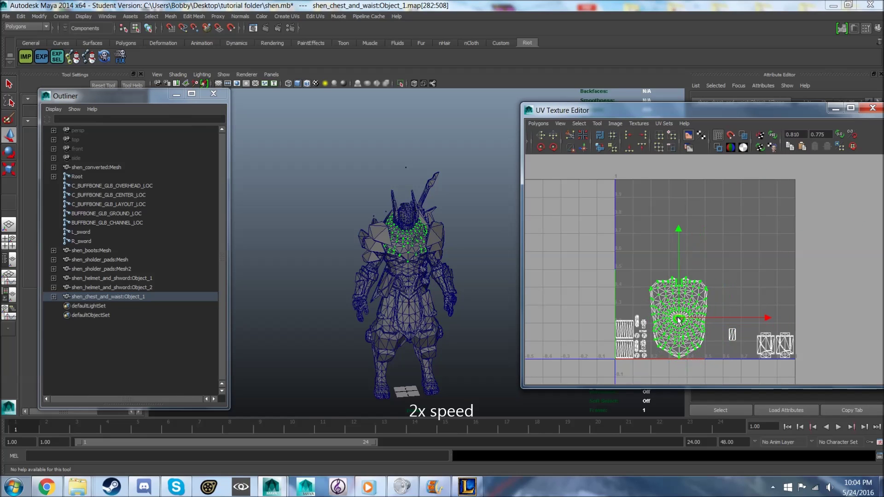
pyautogui.click(732, 335)
pyautogui.click(138, 297)
pyautogui.click(733, 335)
pyautogui.moveTo(733, 336)
pyautogui.mouseDown()
pyautogui.moveTo(712, 329)
pyautogui.moveTo(799, 368)
pyautogui.moveTo(737, 348)
pyautogui.mouseUp()
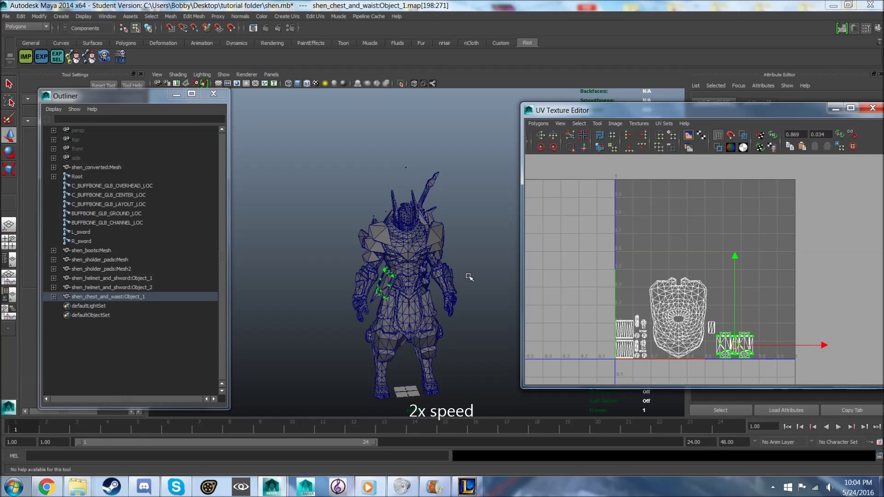
# Scale all chest-and-waist UV shells down together and show the body mesh's UVs
pyautogui.moveTo(613, 273); pyautogui.dragTo(774, 368)
pyautogui.press('r')
pyautogui.moveTo(685, 317)
pyautogui.mouseDown()
pyautogui.moveTo(691, 324)
pyautogui.moveTo(677, 318)
pyautogui.moveTo(712, 306)
pyautogui.mouseUp()
pyautogui.press('w')
pyautogui.click(115, 168)
# Move the second shoulder pad's UV shells into the empty upper area
pyautogui.keyDown('ctrl'); pyautogui.click(90, 251); pyautogui.keyUp('ctrl')
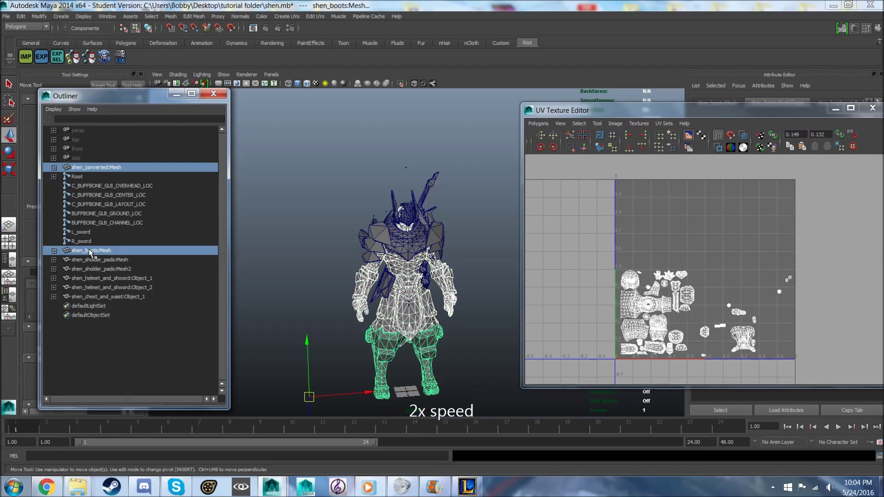
pyautogui.keyDown('ctrl'); pyautogui.click(92, 260); pyautogui.keyUp('ctrl')
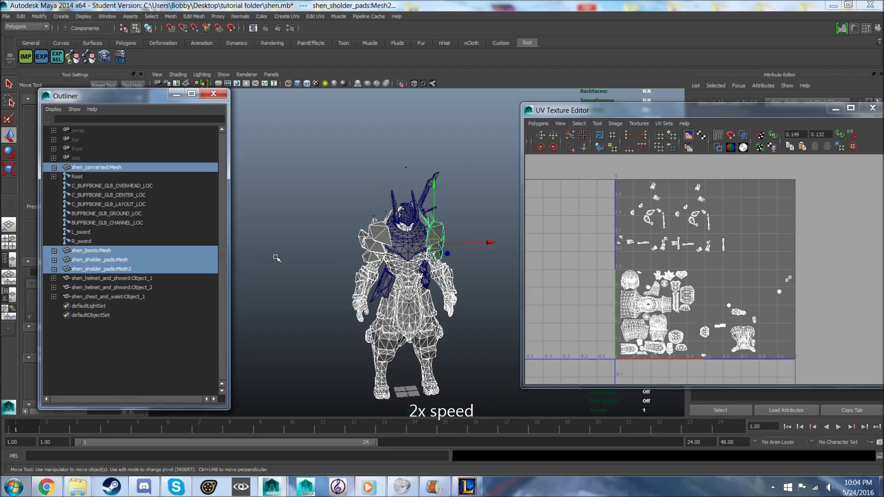
pyautogui.click(101, 269)
pyautogui.moveTo(613, 175); pyautogui.dragTo(737, 258)
pyautogui.moveTo(672, 220); pyautogui.dragTo(712, 220)
# Reselect the body, boots and shoulder pads, then select all the boots' UV shells
pyautogui.keyDown('ctrl'); pyautogui.click(121, 261); pyautogui.keyUp('ctrl')
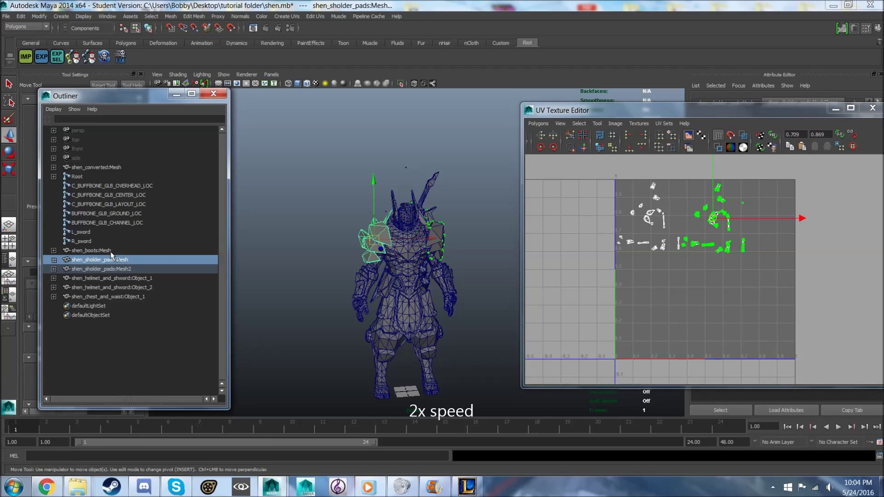
pyautogui.keyDown('ctrl'); pyautogui.click(109, 251); pyautogui.keyUp('ctrl')
pyautogui.keyDown('ctrl'); pyautogui.click(81, 168); pyautogui.keyUp('ctrl')
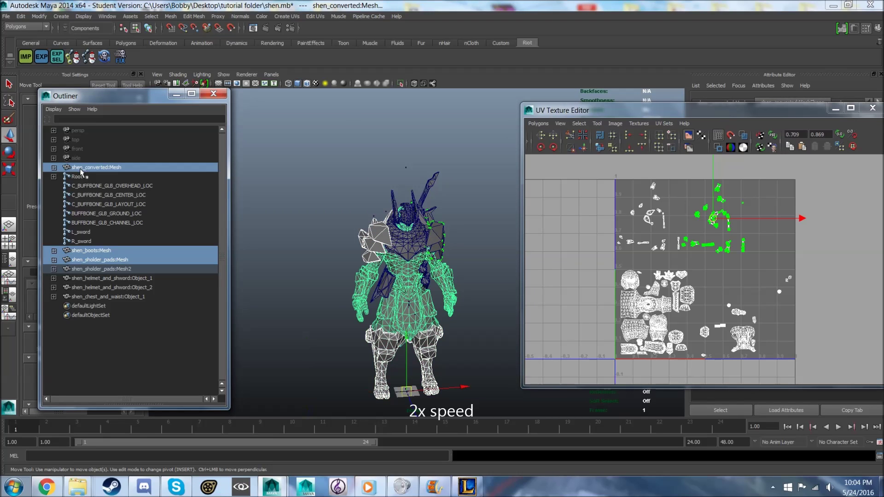
pyautogui.keyDown('ctrl'); pyautogui.click(121, 297); pyautogui.keyUp('ctrl')
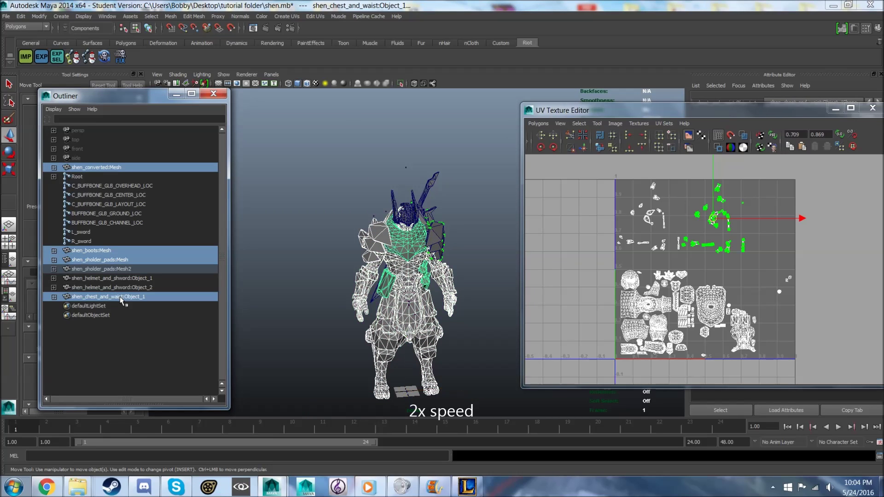
pyautogui.click(157, 324)
pyautogui.click(100, 168)
pyautogui.keyDown('ctrl'); pyautogui.moveTo(99, 251); pyautogui.dragTo(107, 281); pyautogui.keyUp('ctrl')
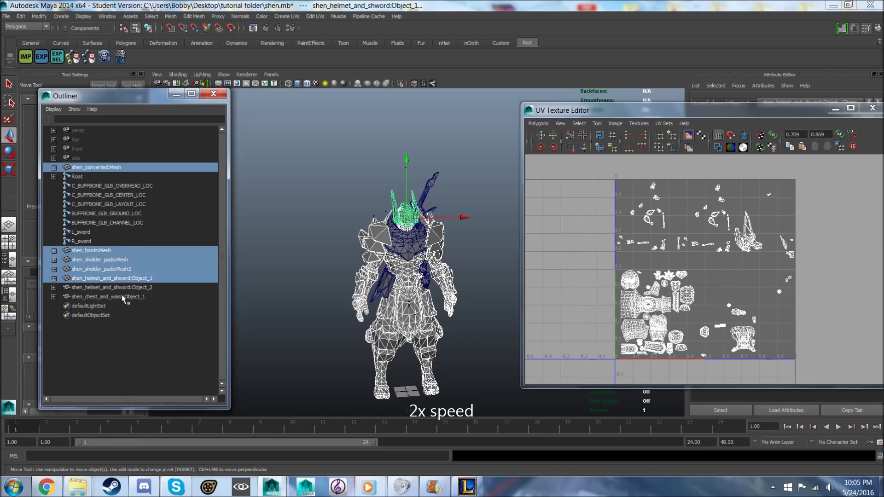
pyautogui.click(97, 251)
pyautogui.moveTo(767, 257); pyautogui.dragTo(691, 364)
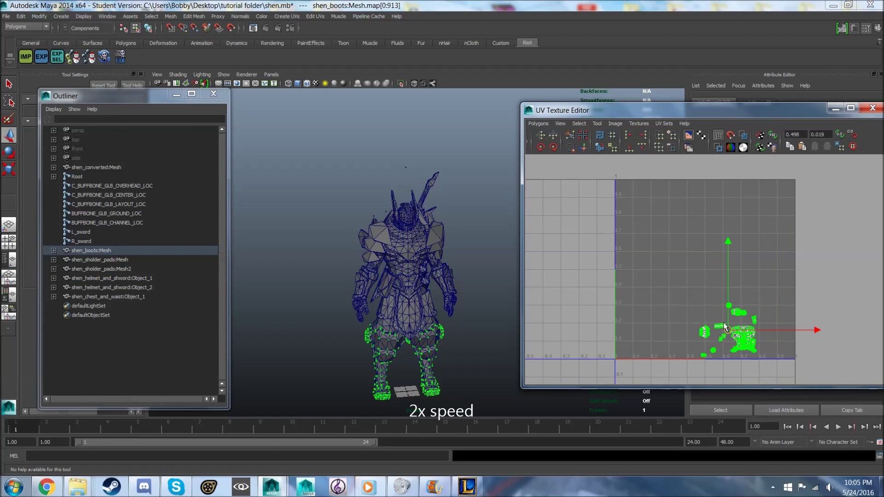
# Move the boots' UV shells up into free space beside the other parts
pyautogui.moveTo(734, 335); pyautogui.dragTo(729, 282)
pyautogui.keyDown('ctrl'); pyautogui.click(81, 168); pyautogui.keyUp('ctrl')
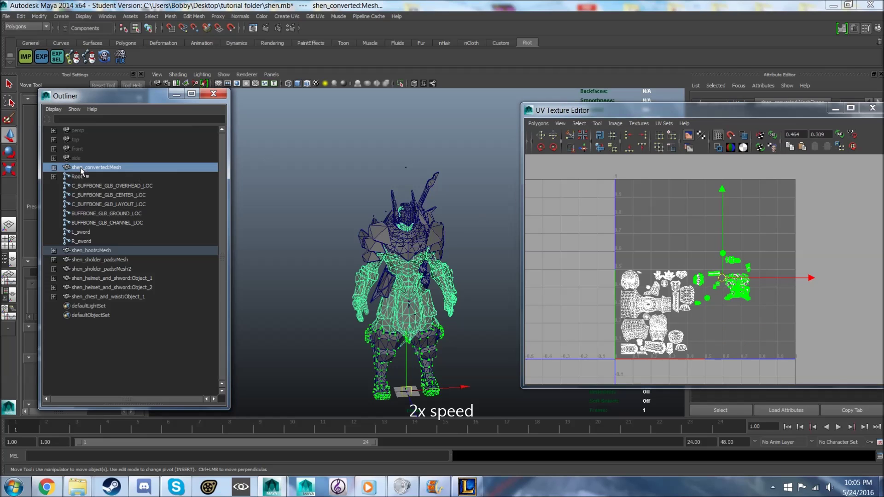
pyautogui.keyDown('ctrl'); pyautogui.click(109, 260); pyautogui.keyUp('ctrl')
pyautogui.keyDown('ctrl'); pyautogui.click(109, 269); pyautogui.keyUp('ctrl')
pyautogui.keyDown('ctrl'); pyautogui.click(104, 279); pyautogui.keyUp('ctrl')
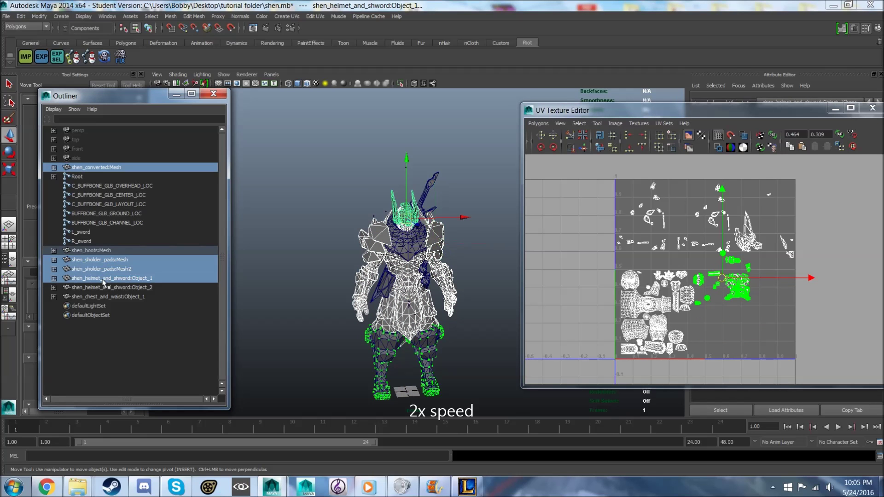
pyautogui.scroll(2, 742, 306)
pyautogui.moveTo(733, 285); pyautogui.dragTo(736, 292)
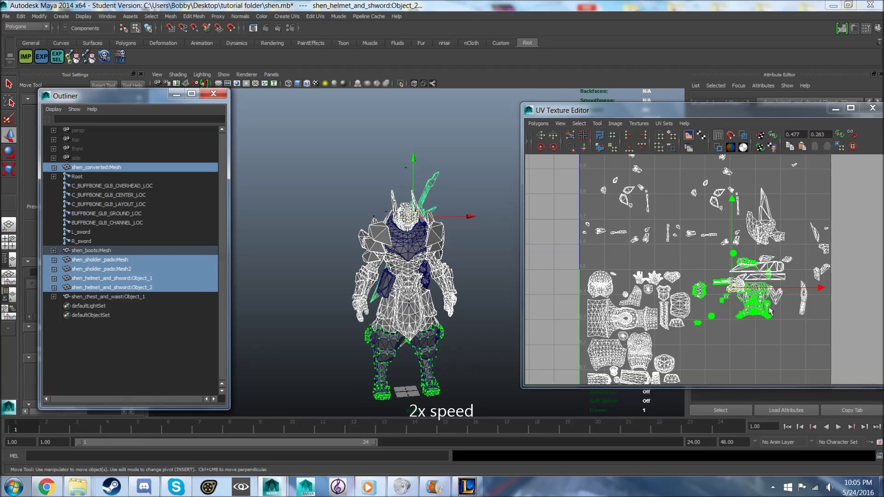
# Select the second helmet-and-sword object's shells with other parts shown, nudging them down-left
pyautogui.click(110, 287)
pyautogui.moveTo(714, 227); pyautogui.dragTo(864, 316)
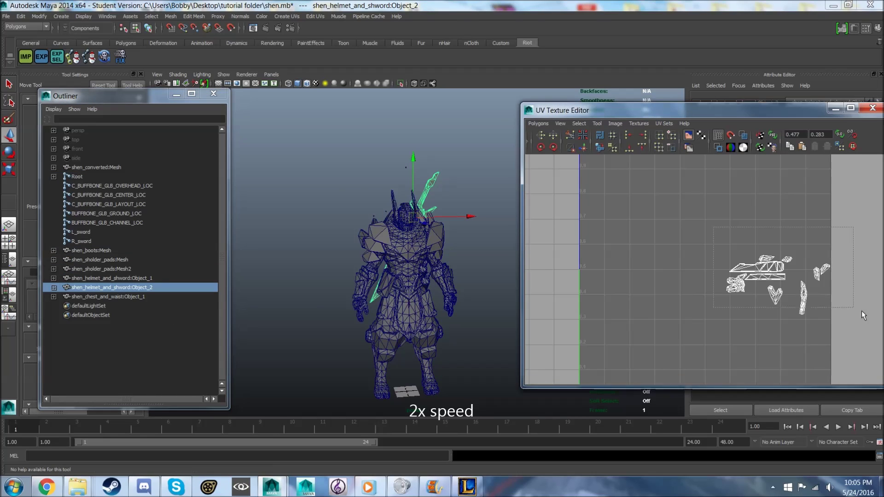
pyautogui.keyDown('ctrl'); pyautogui.click(96, 167); pyautogui.keyUp('ctrl')
pyautogui.keyDown('ctrl'); pyautogui.click(91, 251); pyautogui.keyUp('ctrl')
pyautogui.keyDown('ctrl'); pyautogui.click(99, 260); pyautogui.keyUp('ctrl')
pyautogui.keyDown('ctrl'); pyautogui.click(104, 271); pyautogui.keyUp('ctrl')
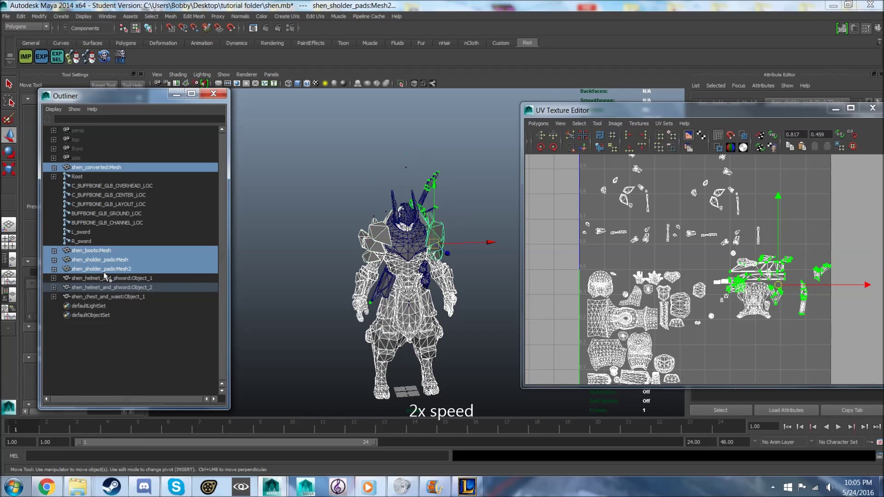
pyautogui.keyDown('ctrl'); pyautogui.click(110, 278); pyautogui.keyUp('ctrl')
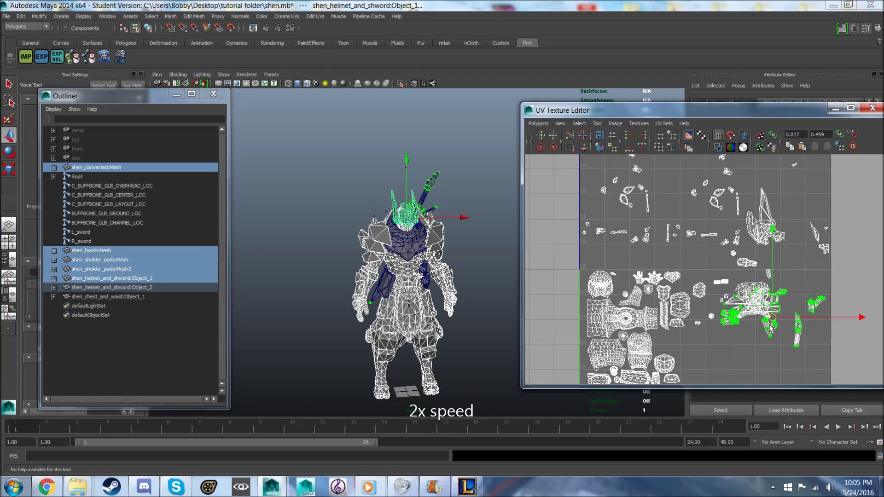
pyautogui.scroll(-3, 763, 330)
pyautogui.moveTo(763, 330); pyautogui.dragTo(755, 337)
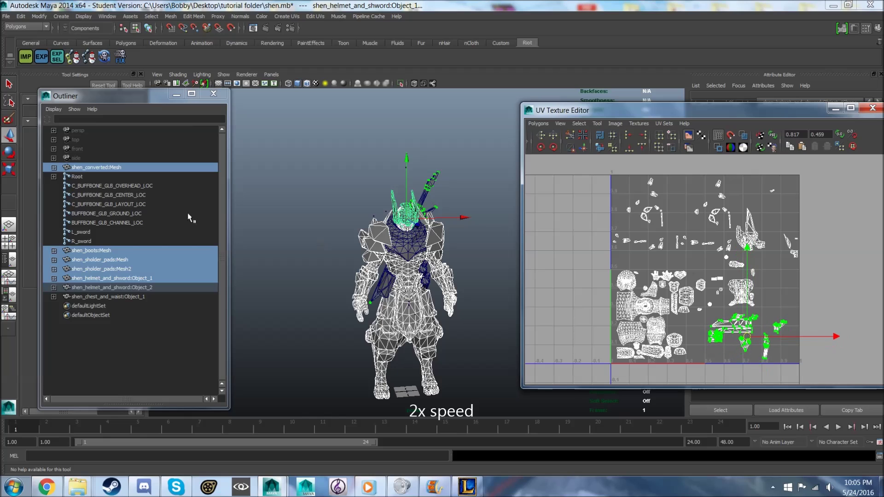
# Rotate the helmet-and-sword shells about 90° and fit them into the right-hand gap
pyautogui.press('e')
pyautogui.moveTo(695, 267)
pyautogui.mouseDown()
pyautogui.moveTo(807, 294)
pyautogui.moveTo(787, 297)
pyautogui.mouseUp()
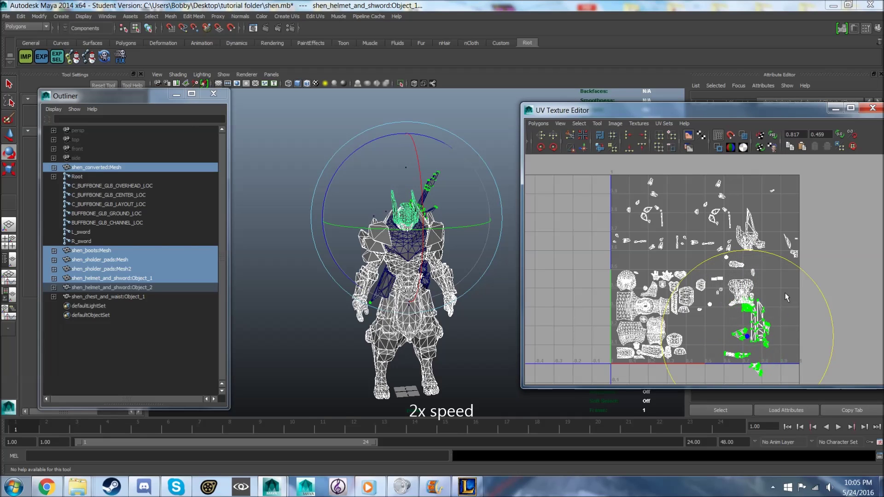
pyautogui.click(9, 137)
pyautogui.moveTo(745, 338); pyautogui.dragTo(772, 319)
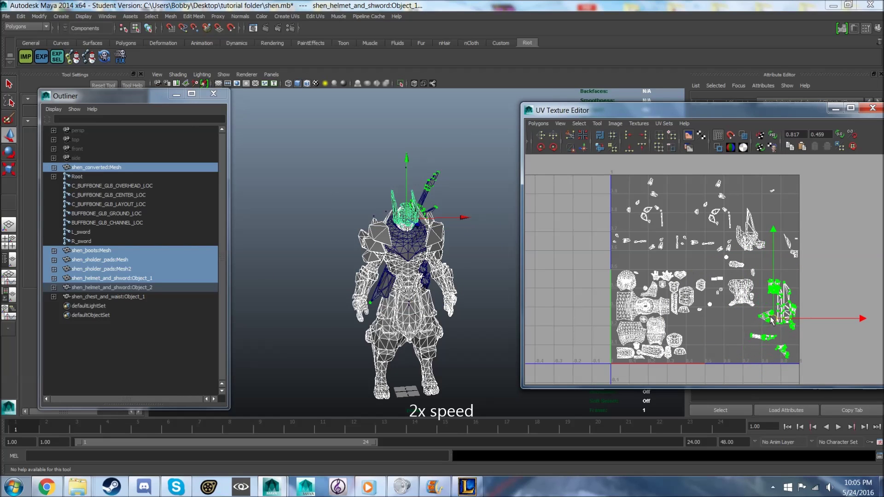
pyautogui.click(114, 281)
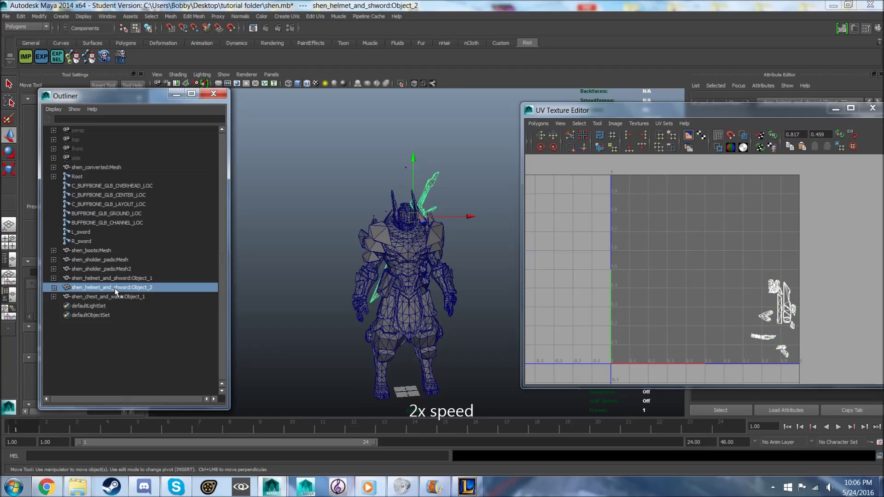
pyautogui.moveTo(774, 258); pyautogui.dragTo(695, 217)
pyautogui.moveTo(755, 248); pyautogui.dragTo(769, 238)
# Show all parts and move the chest-and-waist shells into the bottom gap
pyautogui.click(98, 168)
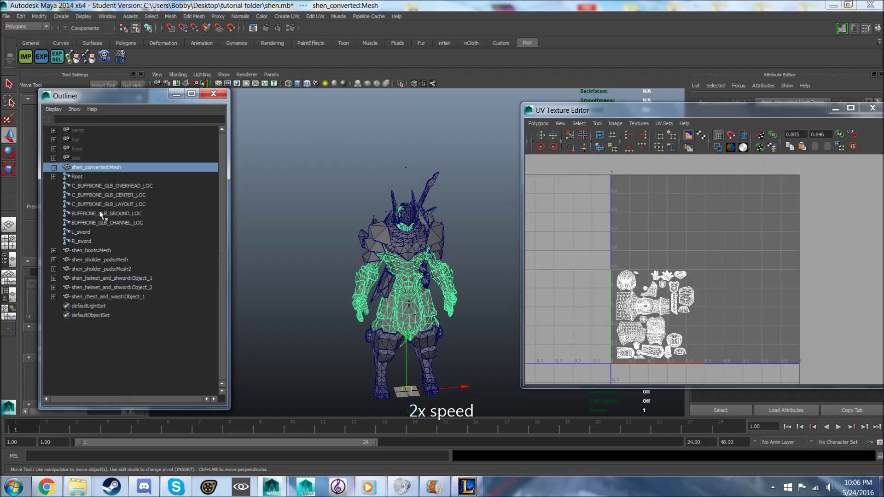
pyautogui.keyDown('ctrl'); pyautogui.click(107, 297); pyautogui.keyUp('ctrl')
pyautogui.keyDown('ctrl'); pyautogui.click(92, 250); pyautogui.keyUp('ctrl')
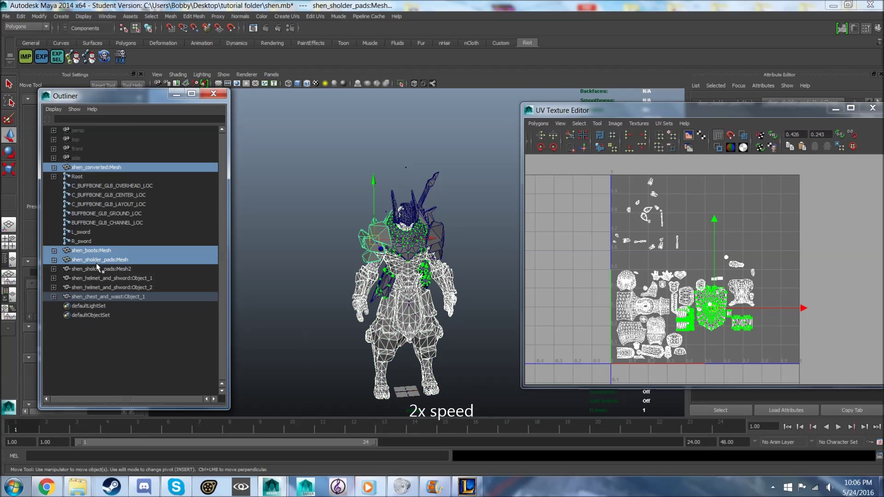
pyautogui.keyDown('ctrl'); pyautogui.click(99, 269); pyautogui.keyUp('ctrl')
pyautogui.keyDown('ctrl'); pyautogui.click(106, 278); pyautogui.keyUp('ctrl')
pyautogui.moveTo(713, 312)
pyautogui.mouseDown()
pyautogui.moveTo(710, 343)
pyautogui.moveTo(727, 341)
pyautogui.mouseUp()
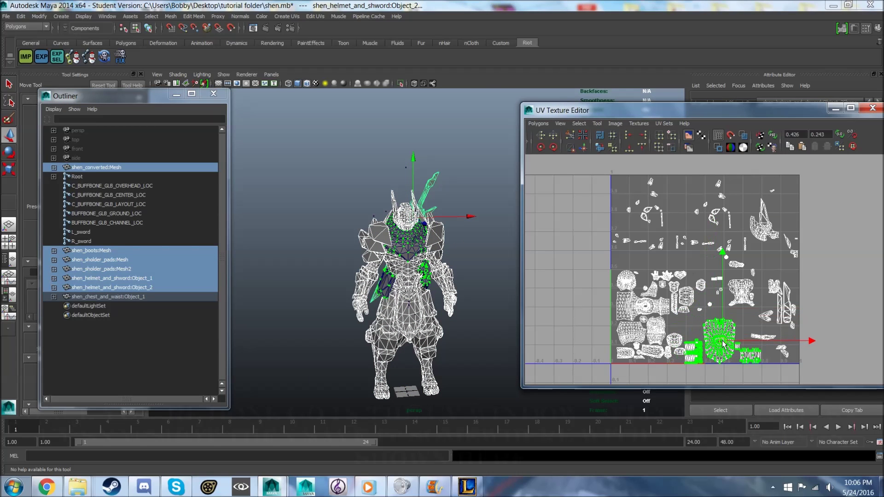
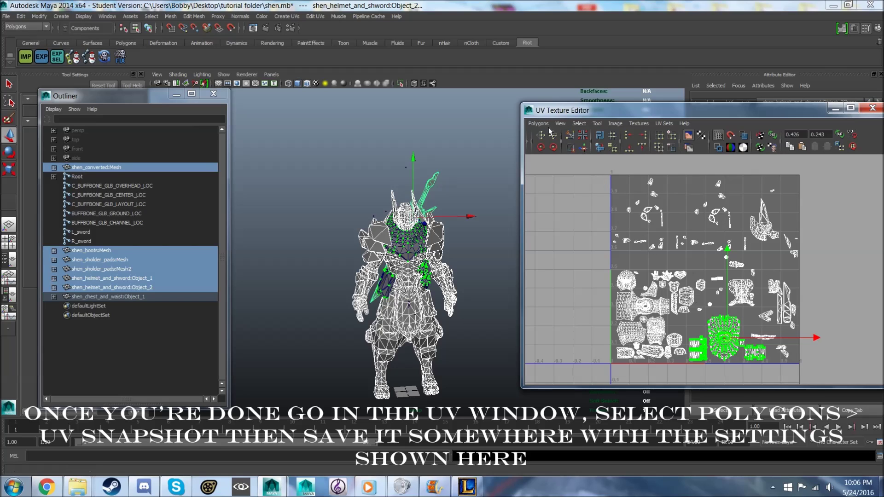
# Select the Shen body, boots, shoulder pads, helmet and chest meshes and bring up UV Snapshot
pyautogui.click(138, 167)
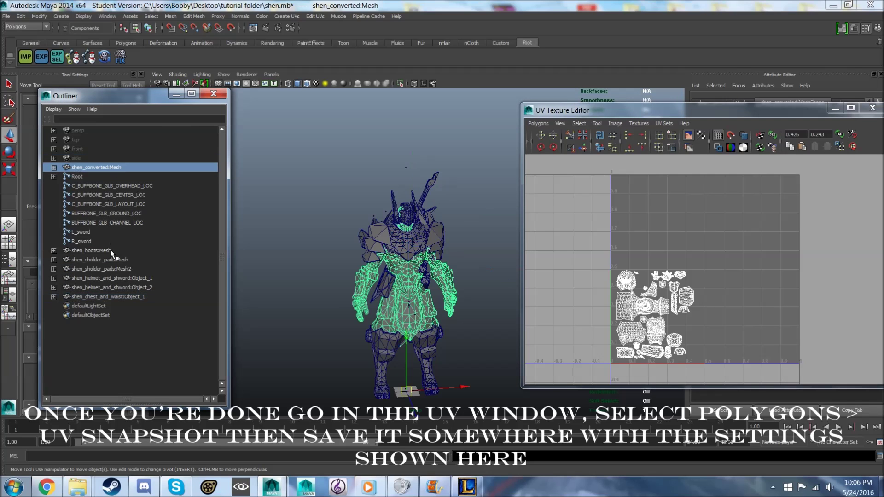
pyautogui.keyDown('ctrl'); pyautogui.click(108, 253); pyautogui.keyUp('ctrl')
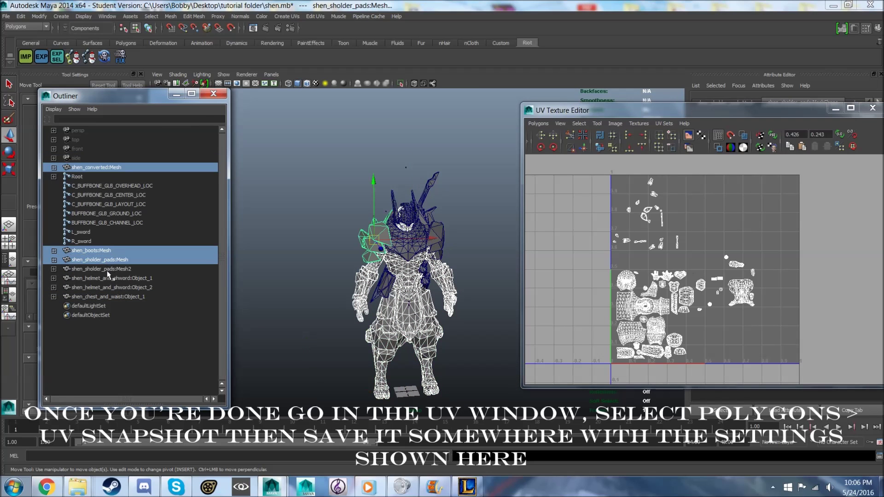
pyautogui.keyDown('ctrl'); pyautogui.click(107, 270); pyautogui.keyUp('ctrl')
pyautogui.keyDown('ctrl'); pyautogui.click(113, 288); pyautogui.keyUp('ctrl')
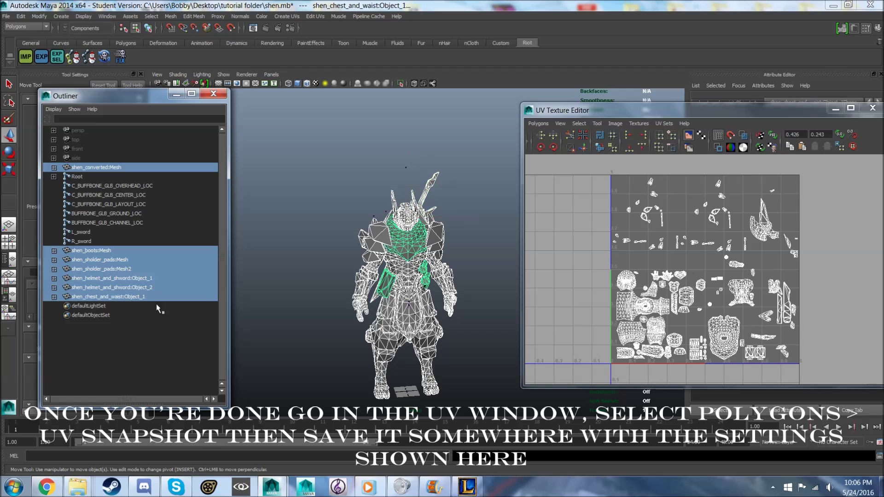
pyautogui.click(538, 124)
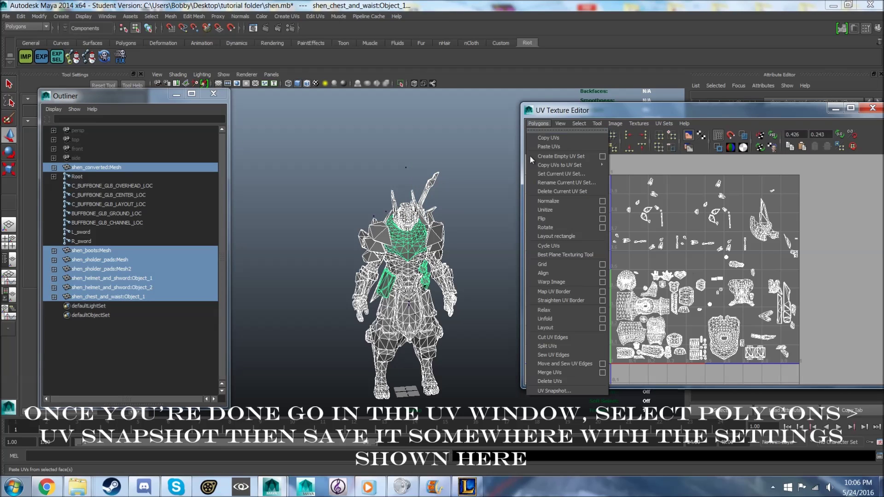
pyautogui.click(540, 392)
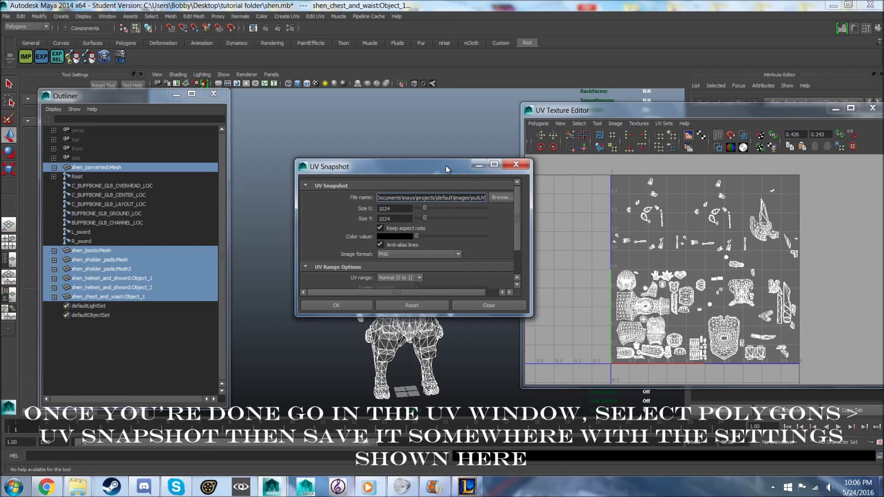
# Reselect shen_converted plus all remaining Shen mesh parts and reopen the UV Snapshot settings
pyautogui.moveTo(446, 170); pyautogui.dragTo(432, 156)
pyautogui.click(517, 304)
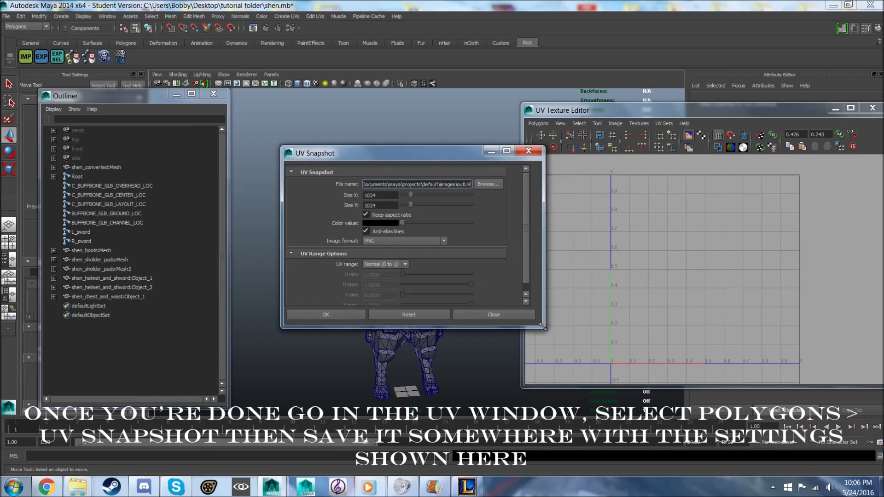
pyautogui.moveTo(517, 304); pyautogui.dragTo(624, 383)
pyautogui.click(612, 151)
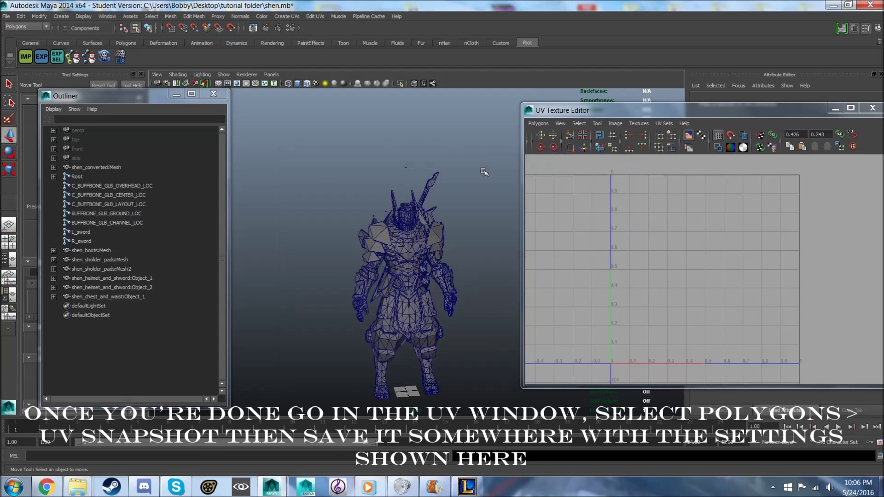
pyautogui.click(100, 169)
pyautogui.keyDown('ctrl'); pyautogui.moveTo(94, 251); pyautogui.dragTo(106, 290); pyautogui.keyUp('ctrl')
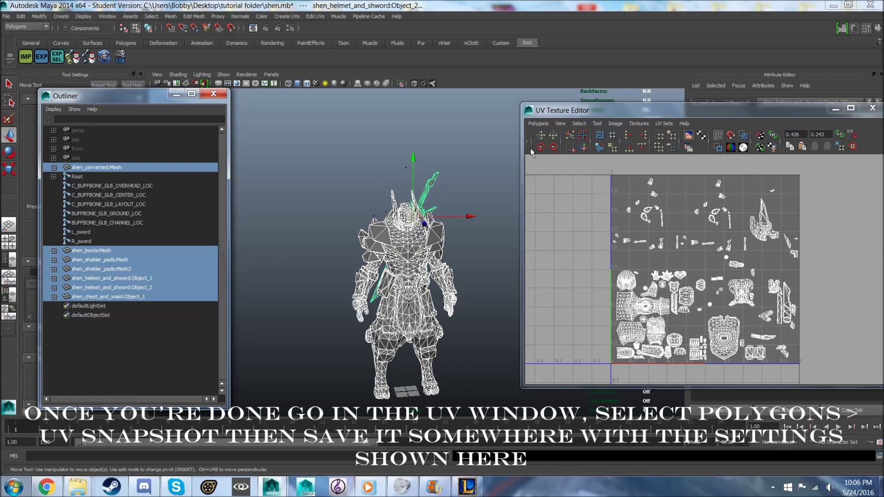
pyautogui.click(537, 123)
pyautogui.click(558, 391)
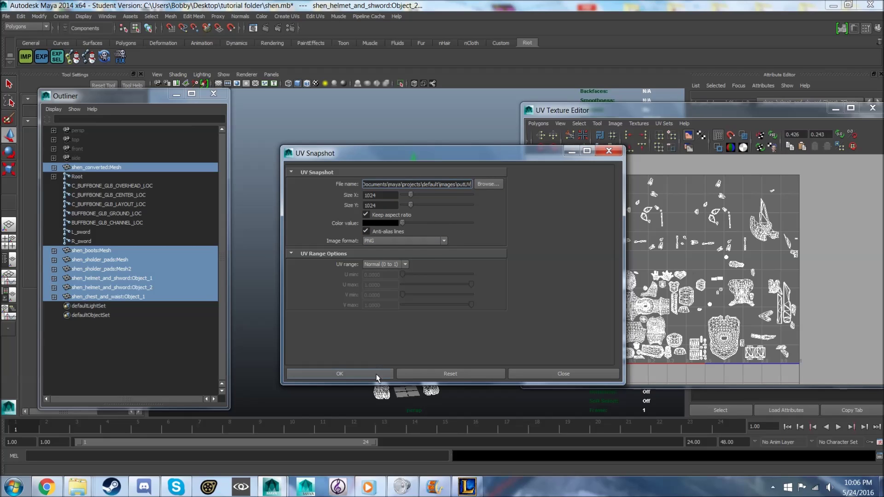
# Save the 1024×1024 PNG UV snapshot to the Desktop as 'shen uv'
pyautogui.click(498, 186)
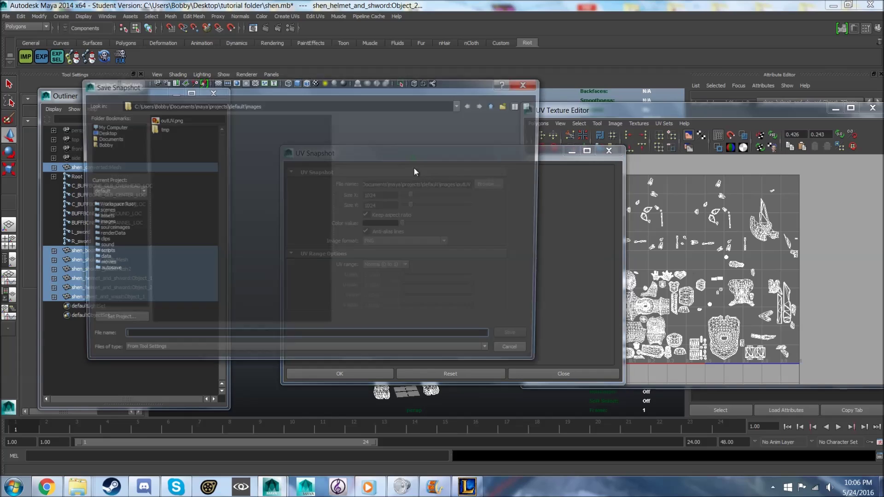
pyautogui.click(114, 132)
pyautogui.click(151, 340)
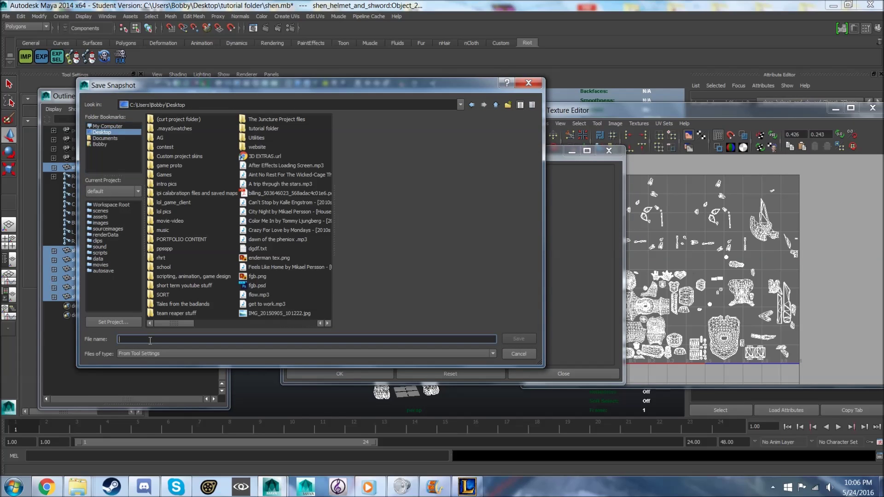
pyautogui.write('shen uv')
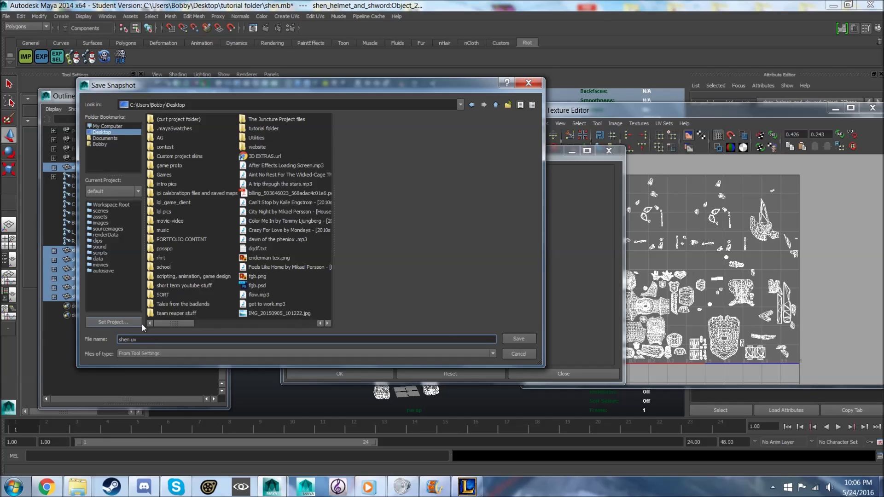
pyautogui.click(518, 338)
pyautogui.click(373, 374)
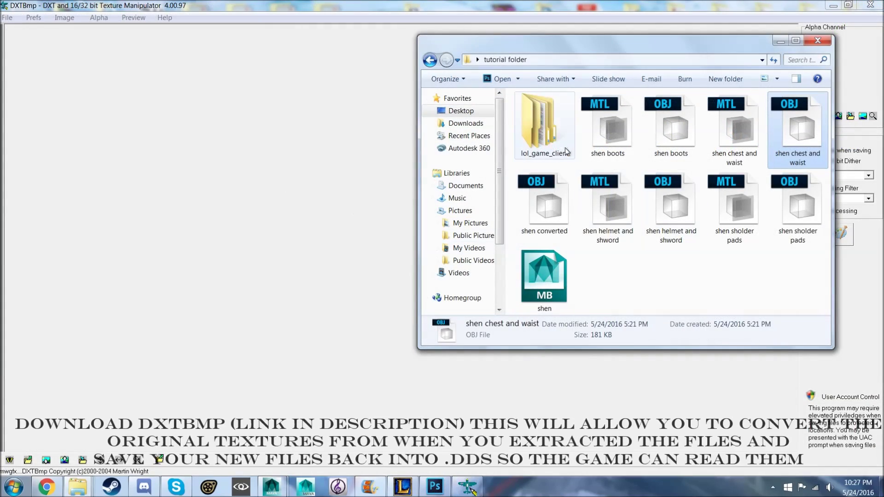
# Load Shen_Base_TX_CM.dds from lol_game_client\DATA\Characters\Shen\Skins\Base into DXTBmp and view Save-as formats
pyautogui.doubleClick(542, 134)
pyautogui.doubleClick(534, 117)
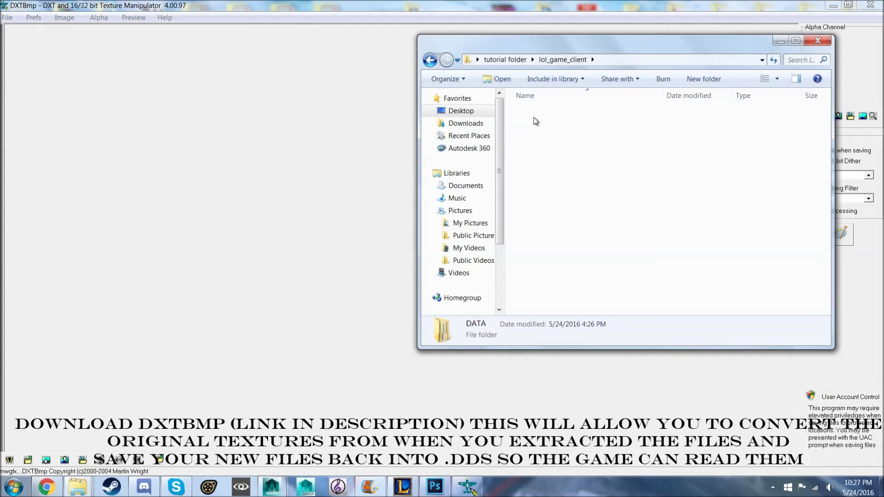
pyautogui.doubleClick(533, 117)
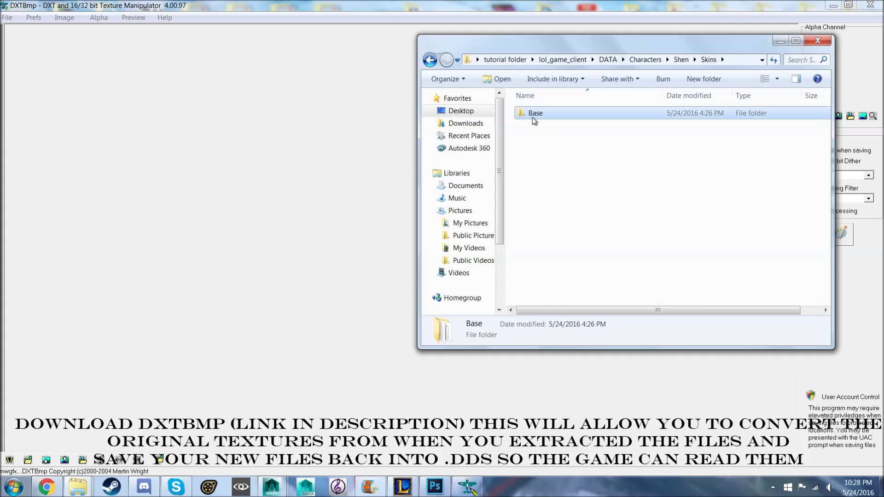
pyautogui.doubleClick(533, 117)
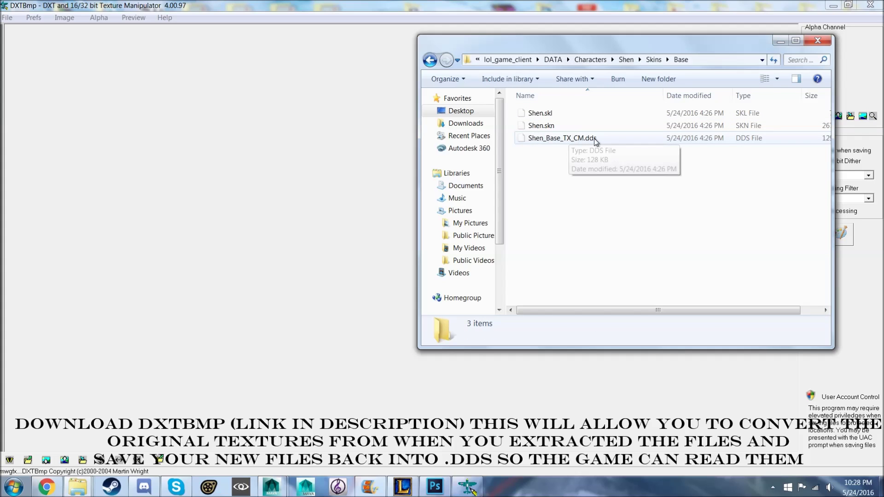
pyautogui.moveTo(594, 139); pyautogui.dragTo(338, 170)
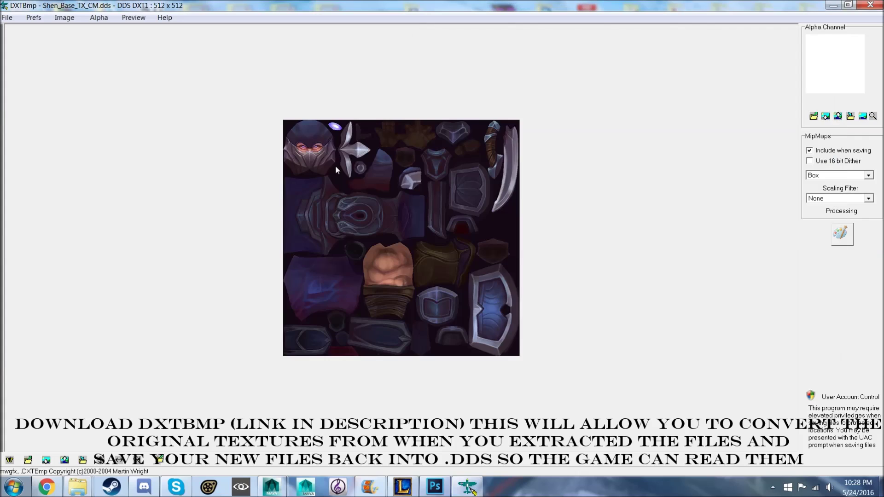
pyautogui.click(12, 18)
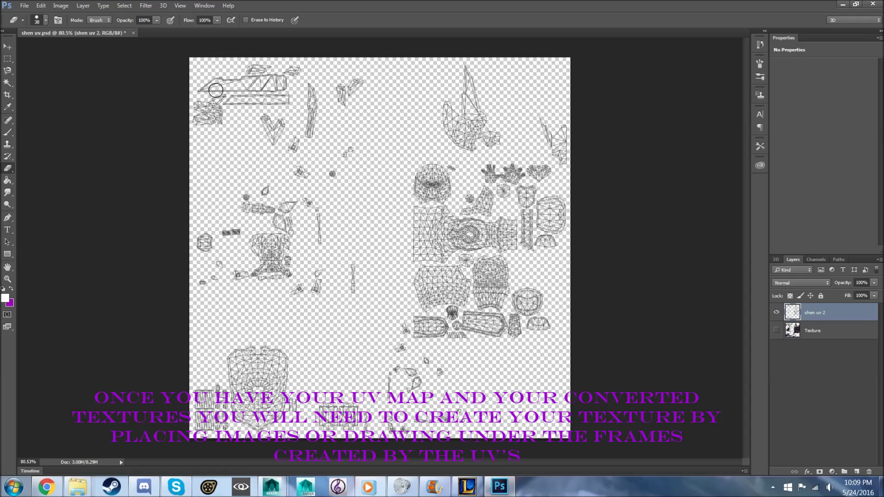
# Nudge the shen uv 2 wireframe, show the Texture layer, hide shen uv 2, and make Texture active
pyautogui.click(8, 46)
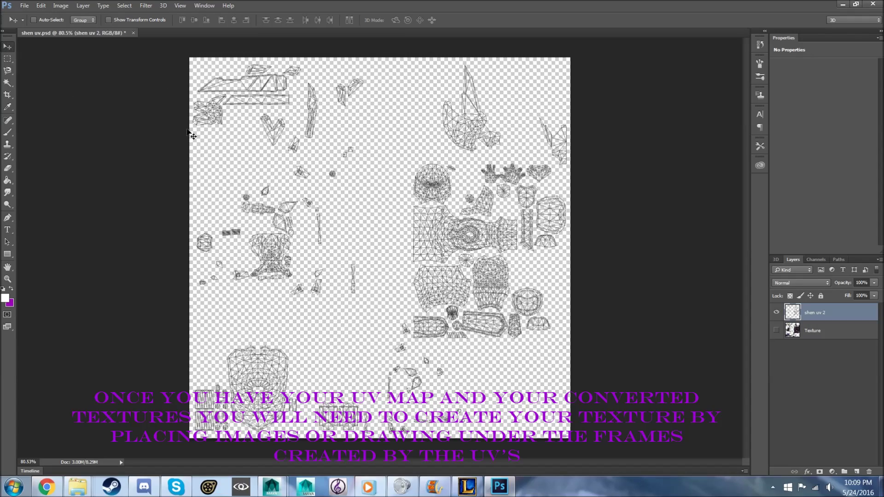
pyautogui.moveTo(465, 209); pyautogui.dragTo(462, 214)
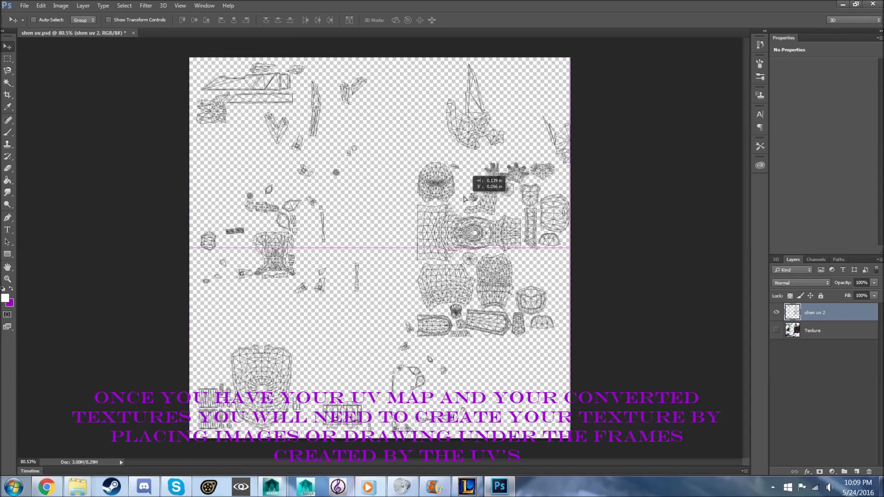
pyautogui.moveTo(463, 214); pyautogui.dragTo(464, 210)
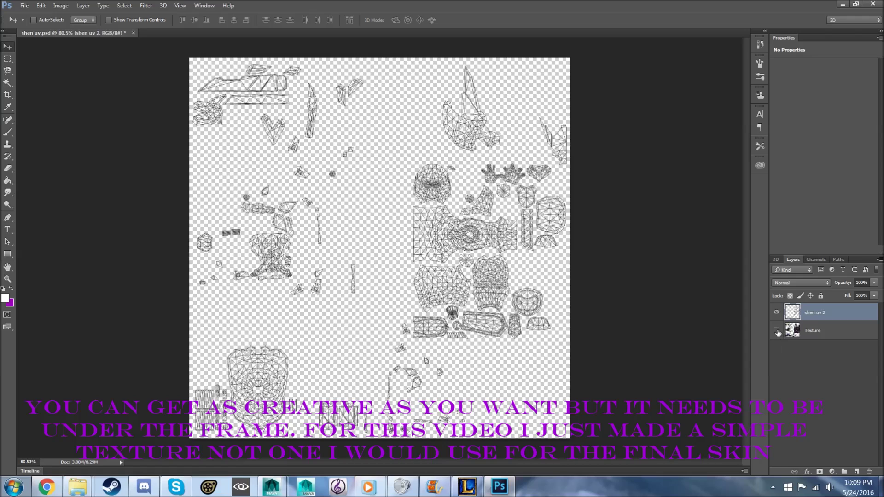
pyautogui.click(777, 331)
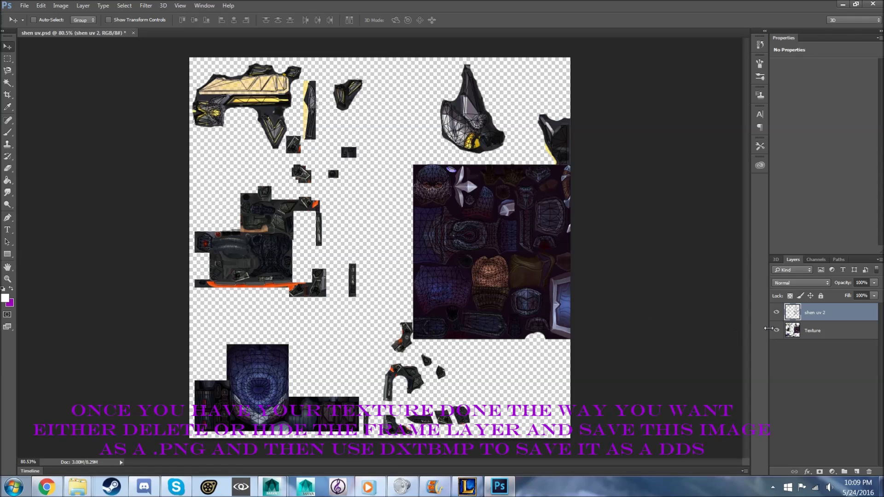
pyautogui.click(776, 313)
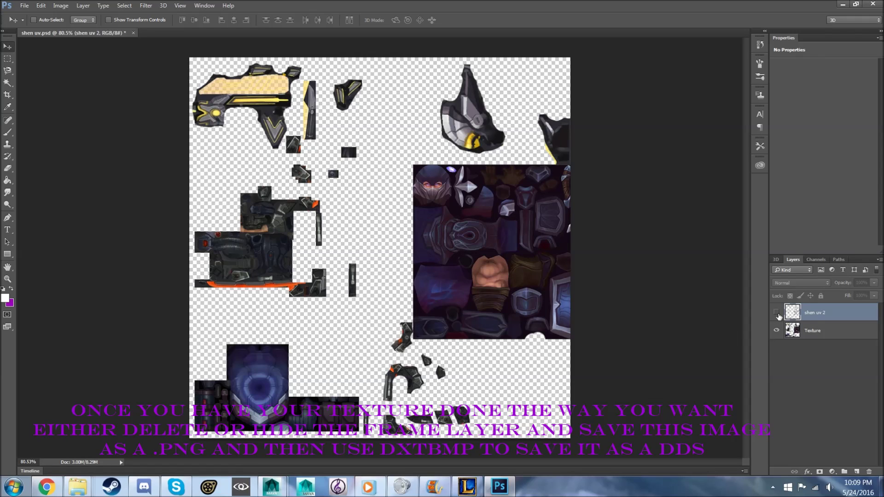
pyautogui.click(810, 331)
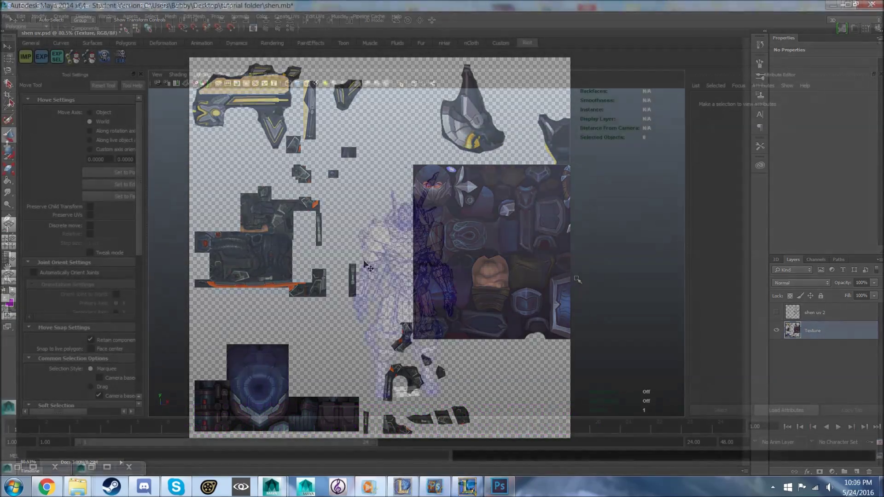
# Select shen_converted, boots, shoulder pads, helmet and chest parts and combine them into one mesh
pyautogui.keyDown('alt'); pyautogui.moveTo(482, 279); pyautogui.dragTo(530, 271); pyautogui.keyUp('alt')
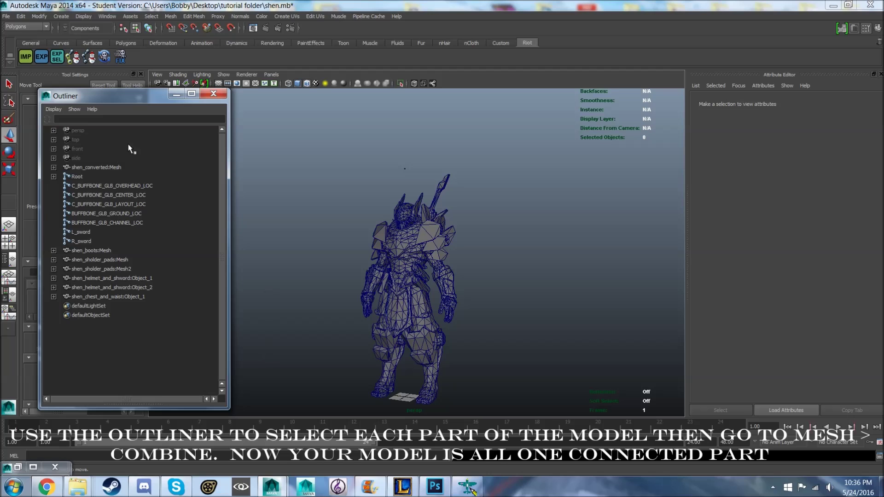
pyautogui.click(108, 168)
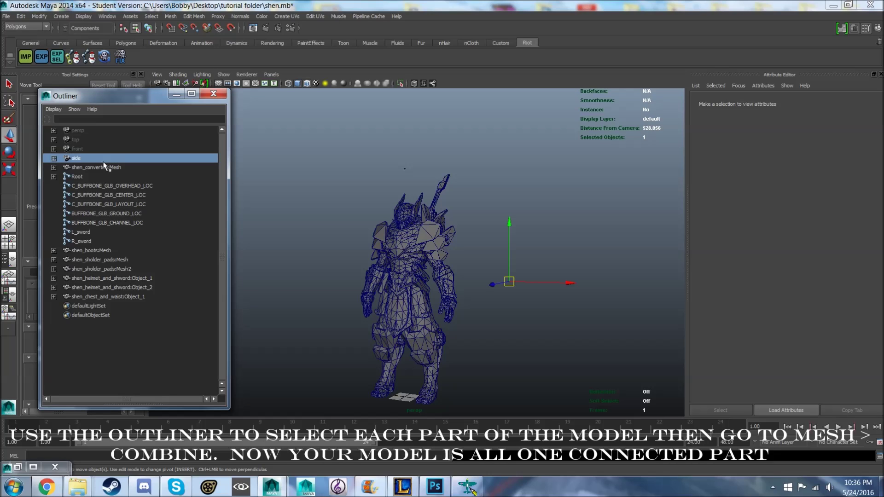
pyautogui.keyDown('ctrl'); pyautogui.click(89, 251); pyautogui.keyUp('ctrl')
pyautogui.keyDown('ctrl'); pyautogui.click(95, 269); pyautogui.keyUp('ctrl')
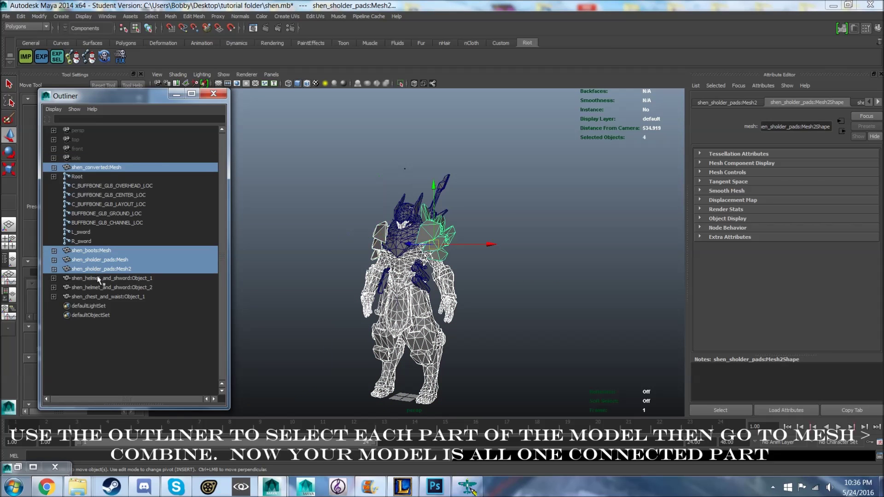
pyautogui.keyDown('ctrl'); pyautogui.click(100, 288); pyautogui.keyUp('ctrl')
pyautogui.keyDown('alt'); pyautogui.moveTo(320, 322); pyautogui.dragTo(391, 323); pyautogui.keyUp('alt')
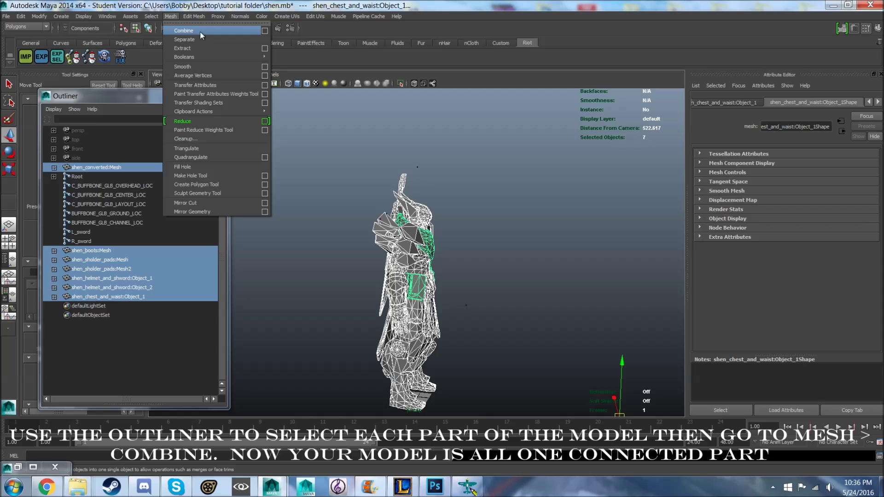
pyautogui.click(197, 31)
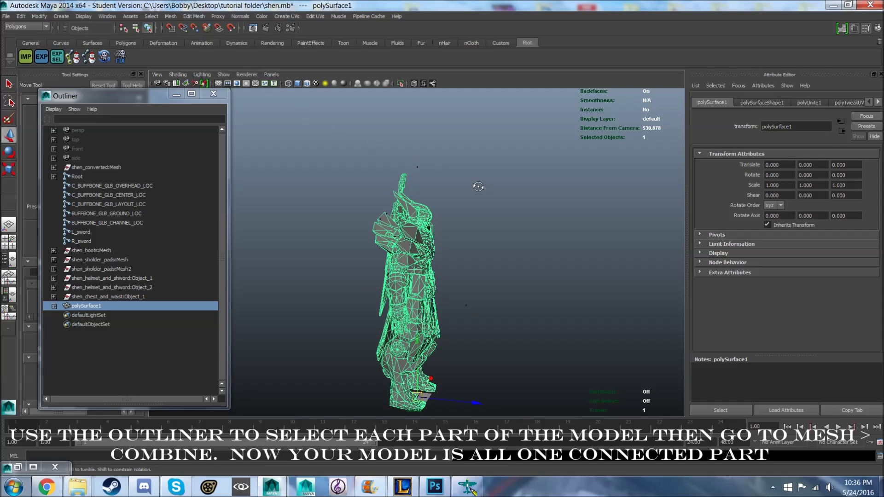
# Undo an accidental move of the combined model and orbit around it
pyautogui.keyDown('alt'); pyautogui.moveTo(481, 186); pyautogui.dragTo(428, 275); pyautogui.keyUp('alt')
pyautogui.moveTo(465, 333); pyautogui.dragTo(534, 348)
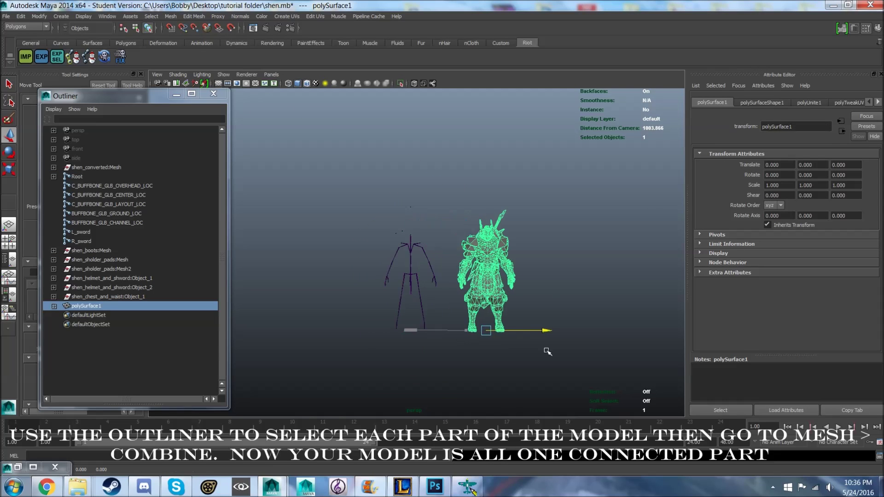
pyautogui.hotkey('ctrl', 'z')
pyautogui.click(527, 300)
pyautogui.keyDown('alt'); pyautogui.moveTo(528, 297); pyautogui.dragTo(546, 298); pyautogui.keyUp('alt')
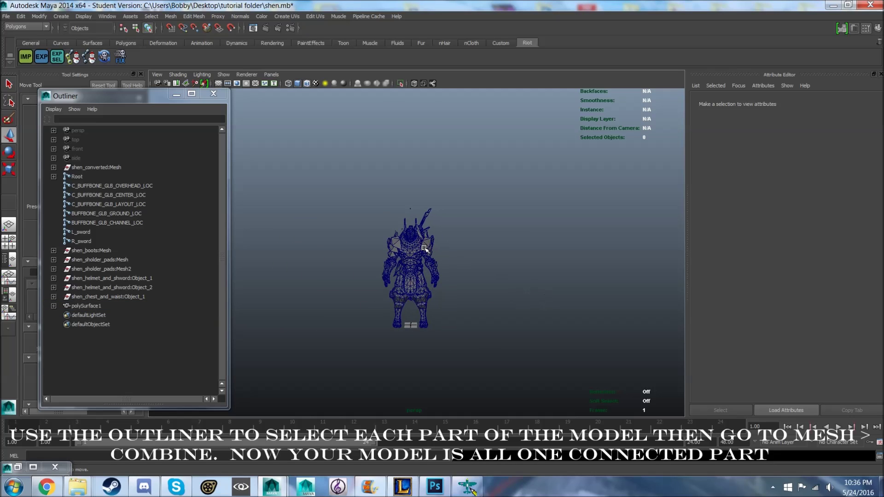
# Restore polySurface1 after an accidental delete, then zoom to a close side view and reselect it
pyautogui.click(424, 249)
pyautogui.click(434, 240)
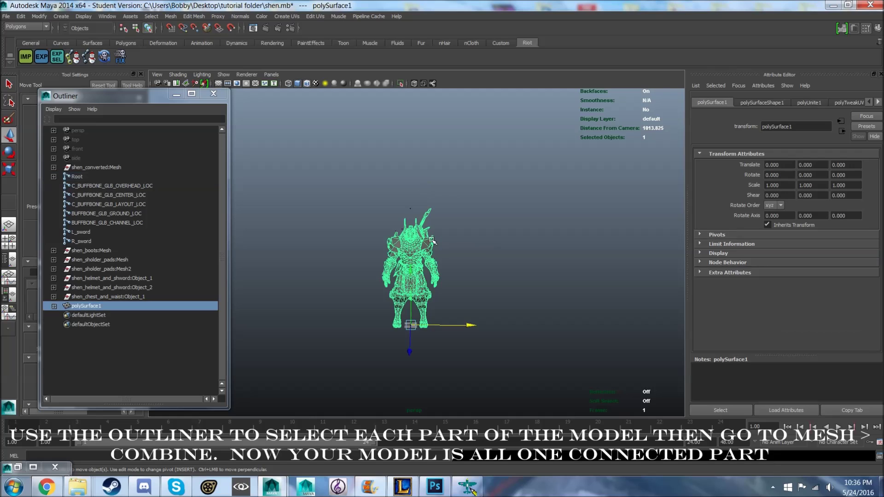
pyautogui.press('Delete')
pyautogui.hotkey('ctrl', 'z')
pyautogui.click(489, 244)
pyautogui.scroll(3, 525, 267)
pyautogui.scroll(3, 511, 274)
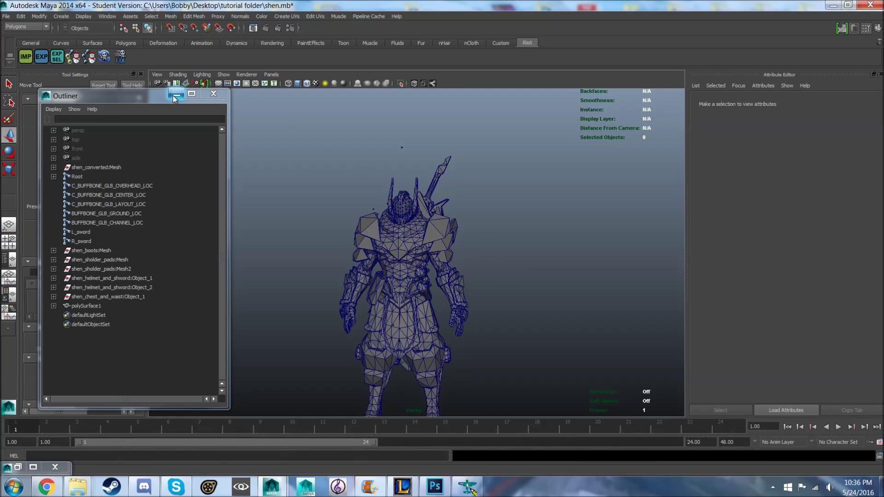
pyautogui.moveTo(511, 322)
pyautogui.keyDown('alt'); pyautogui.mouseDown()
pyautogui.moveTo(467, 243)
pyautogui.moveTo(379, 220)
pyautogui.mouseUp(); pyautogui.keyUp('alt')
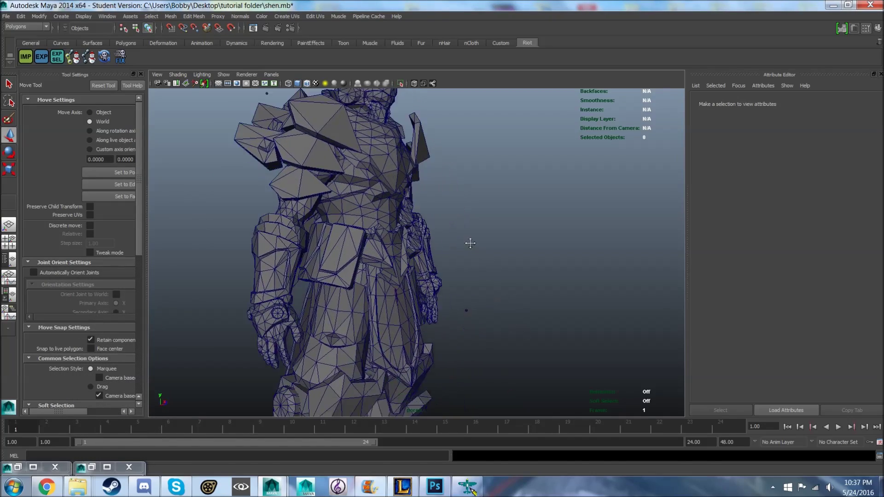
pyautogui.click(353, 177)
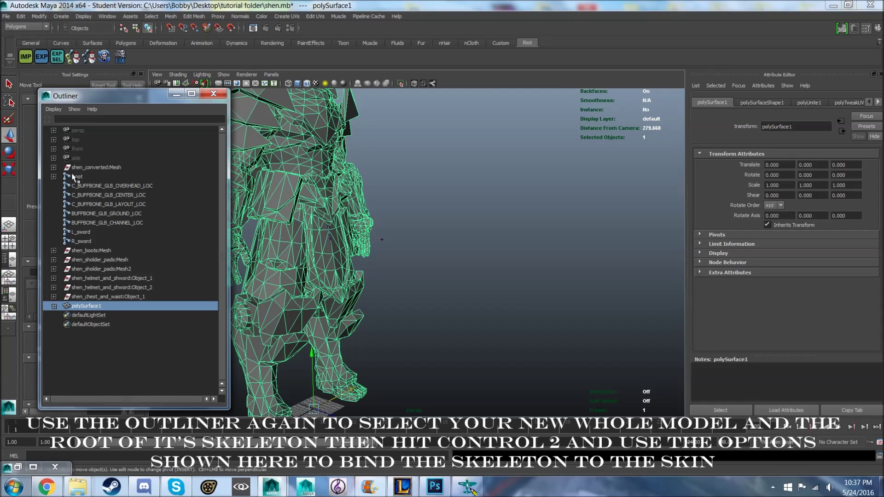
# Smooth-bind polySurface1 to the Root joint via Smooth Bind Options, then minimize the Outliner
pyautogui.keyDown('ctrl'); pyautogui.click(76, 177); pyautogui.keyUp('ctrl')
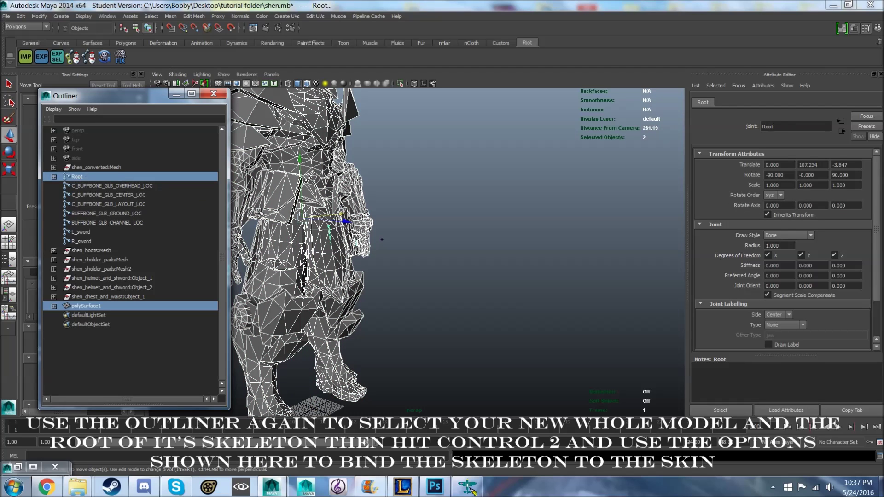
pyautogui.scroll(-3, 399, 247)
pyautogui.hotkey('ctrl', '2')
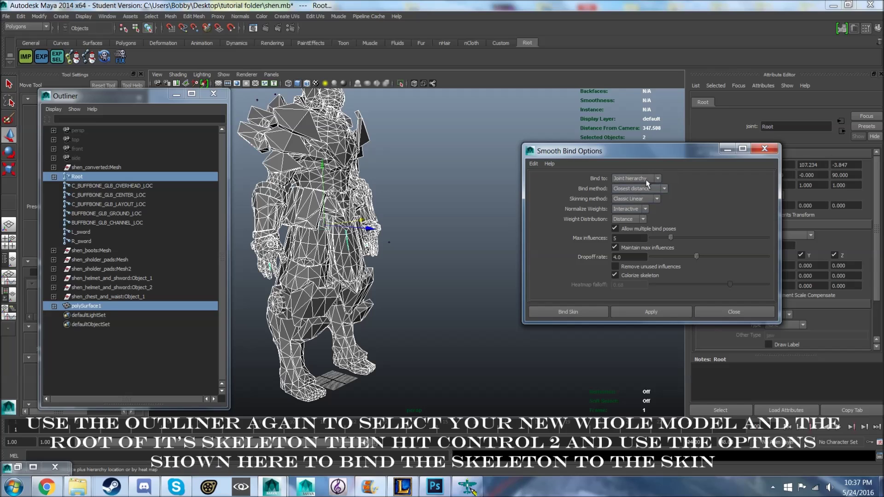
pyautogui.click(590, 314)
pyautogui.click(579, 291)
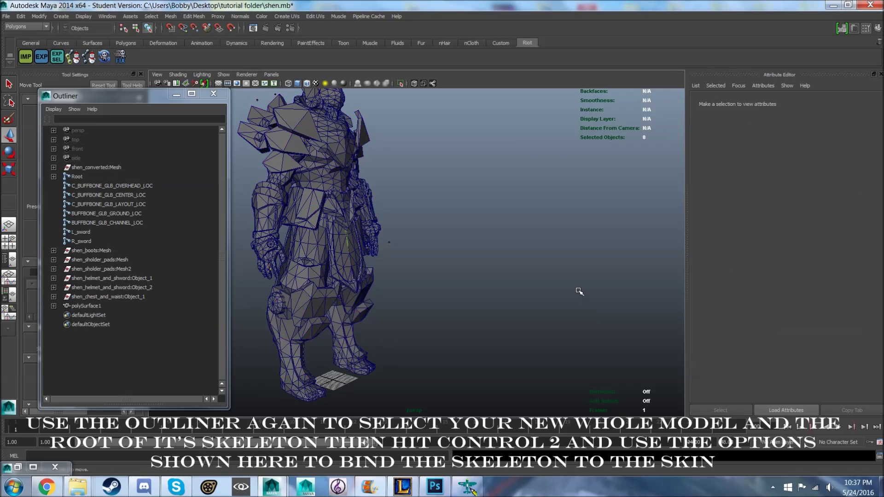
pyautogui.moveTo(579, 291)
pyautogui.keyDown('alt'); pyautogui.mouseDown()
pyautogui.moveTo(435, 287)
pyautogui.moveTo(524, 267)
pyautogui.moveTo(386, 162)
pyautogui.mouseUp(); pyautogui.keyUp('alt')
pyautogui.click(176, 97)
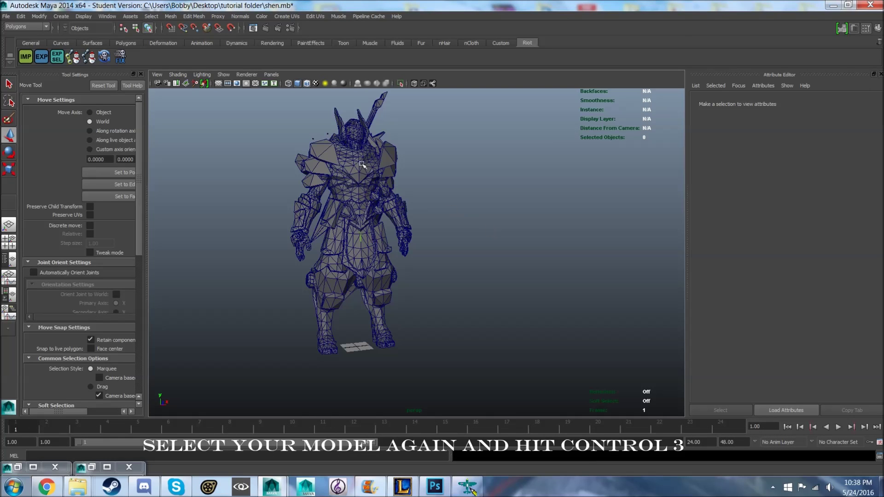
# Open Paint Skin Weights on the bound model, zoom to the feet, and pick R_Foot as influence
pyautogui.click(393, 153)
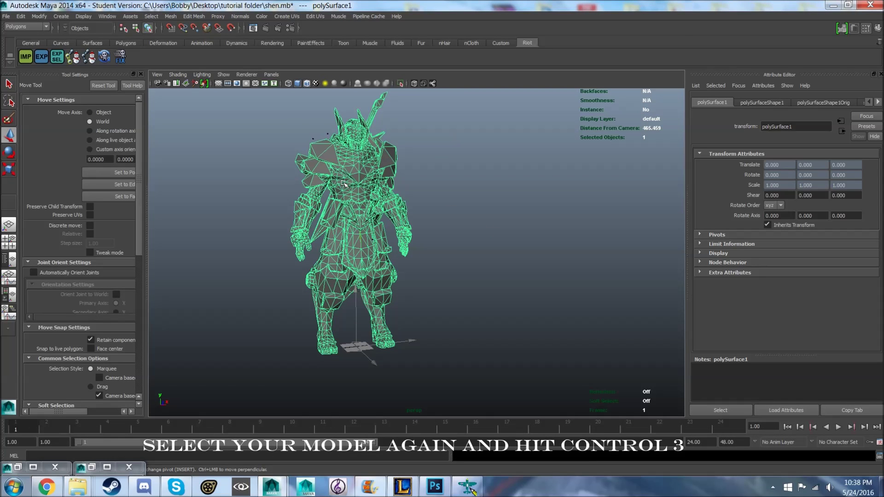
pyautogui.hotkey('ctrl', '3')
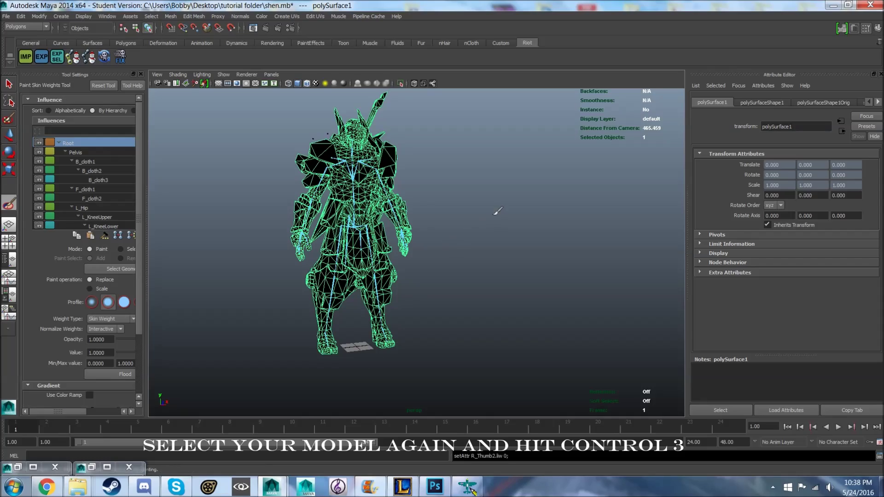
pyautogui.keyDown('alt'); pyautogui.moveTo(443, 238); pyautogui.dragTo(472, 215); pyautogui.keyUp('alt')
pyautogui.scroll(3, 472, 216)
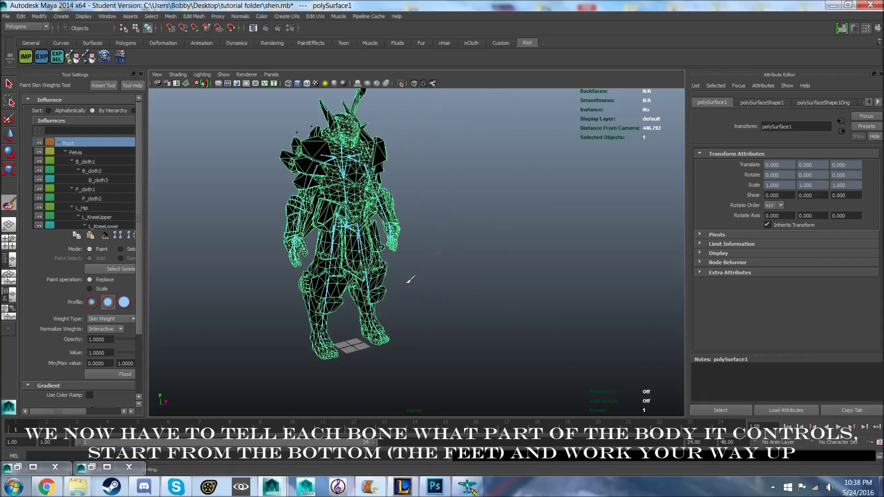
pyautogui.scroll(3, 472, 216)
pyautogui.keyDown('alt'); pyautogui.moveTo(405, 295); pyautogui.dragTo(463, 162, button='middle'); pyautogui.keyUp('alt')
pyautogui.scroll(2, 380, 223)
pyautogui.scroll(2, 380, 223)
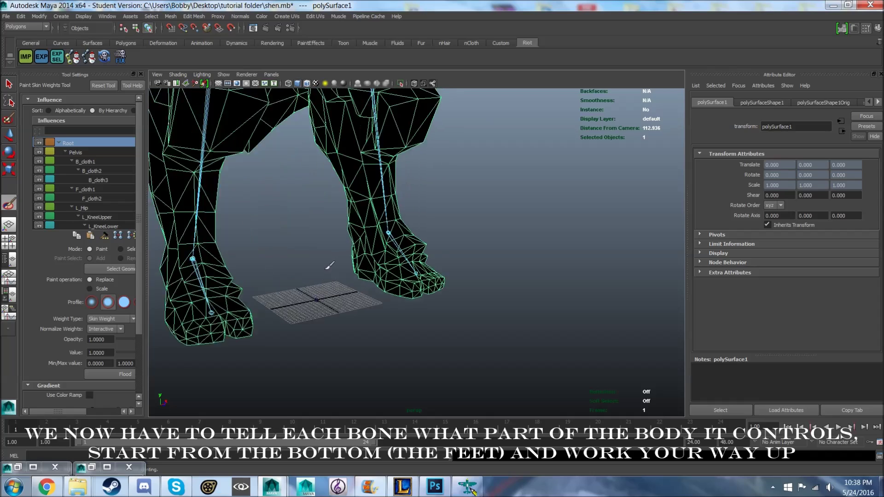
pyautogui.scroll(2, 380, 223)
pyautogui.keyDown('alt'); pyautogui.moveTo(380, 222); pyautogui.dragTo(455, 276); pyautogui.keyUp('alt')
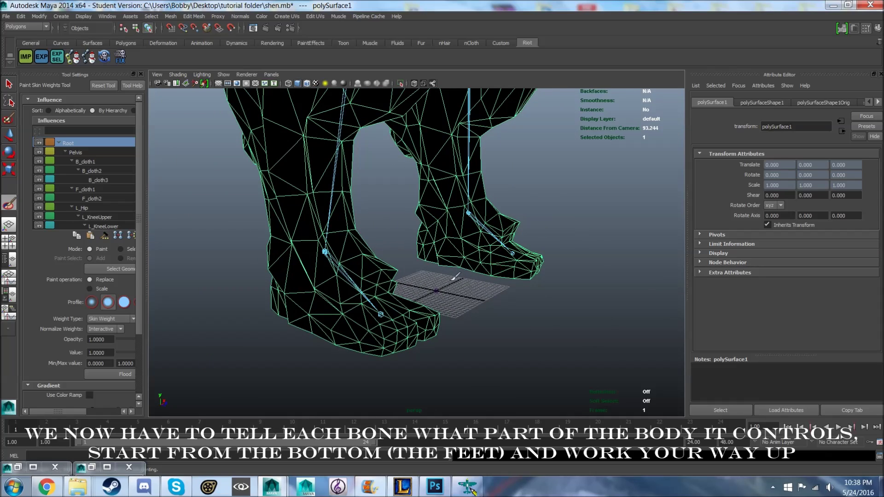
pyautogui.rightClick(336, 259)
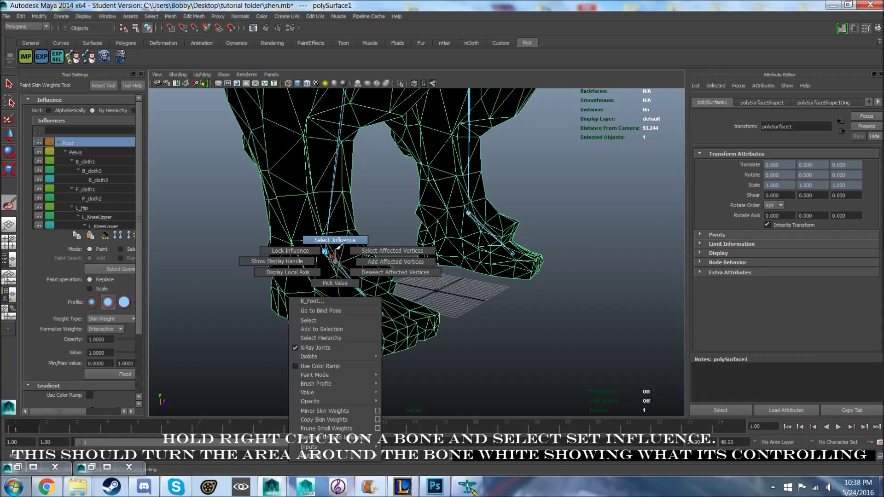
pyautogui.click(340, 244)
# Paint the right foot fully white for R_Foot, checking it from side and rear angles
pyautogui.moveTo(463, 280)
pyautogui.keyDown('alt'); pyautogui.mouseDown()
pyautogui.moveTo(233, 267)
pyautogui.moveTo(593, 273)
pyautogui.moveTo(535, 262)
pyautogui.mouseUp(); pyautogui.keyUp('alt')
pyautogui.keyDown('alt'); pyautogui.moveTo(535, 262); pyautogui.dragTo(460, 262, button='right'); pyautogui.keyUp('alt')
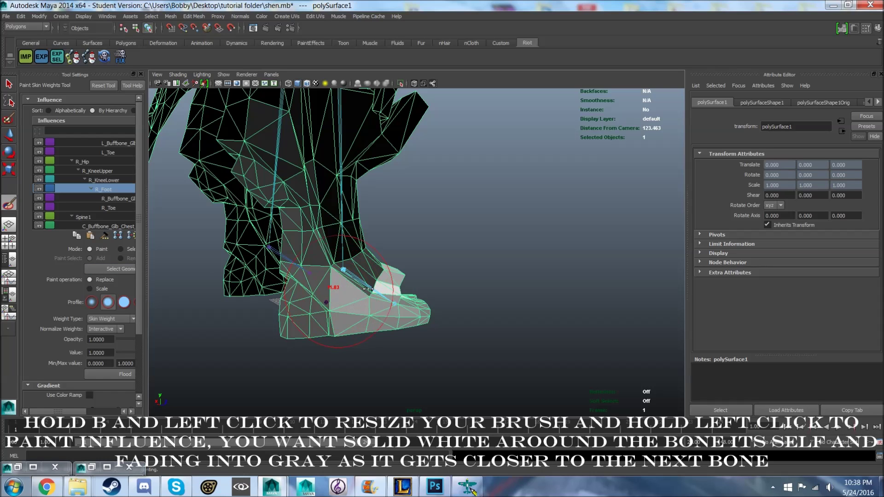
pyautogui.keyDown('alt'); pyautogui.moveTo(371, 288); pyautogui.dragTo(391, 303); pyautogui.keyUp('alt')
pyautogui.keyDown('alt'); pyautogui.moveTo(392, 304); pyautogui.dragTo(404, 316, button='right'); pyautogui.keyUp('alt')
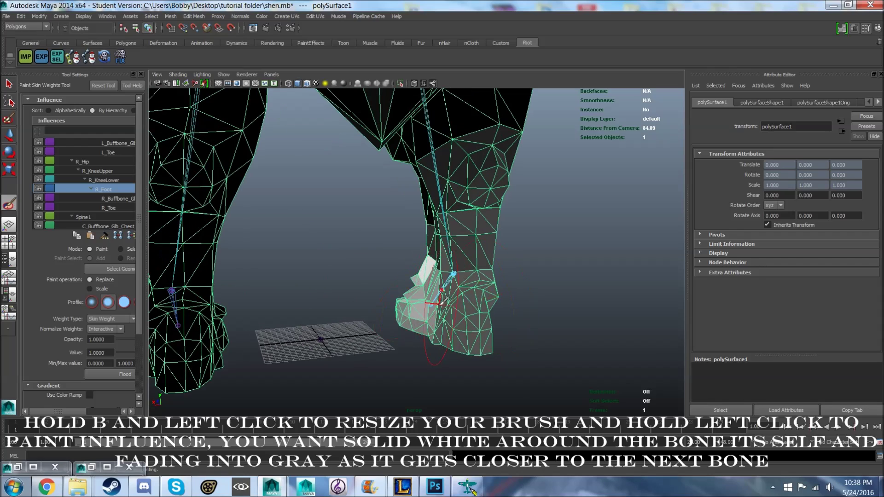
pyautogui.keyDown('alt'); pyautogui.moveTo(445, 334); pyautogui.dragTo(463, 326); pyautogui.keyUp('alt')
pyautogui.keyDown('alt'); pyautogui.moveTo(464, 326); pyautogui.dragTo(405, 335, button='right'); pyautogui.keyUp('alt')
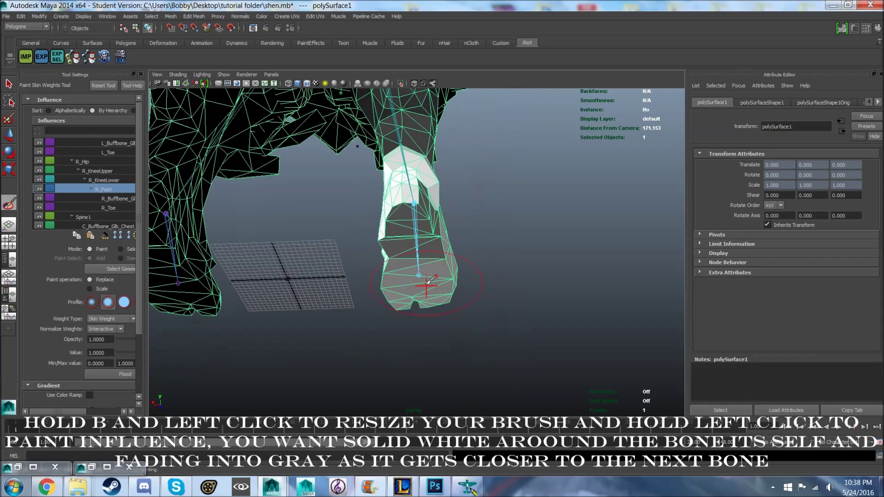
pyautogui.moveTo(405, 219)
pyautogui.mouseDown()
pyautogui.moveTo(410, 251)
pyautogui.moveTo(395, 253)
pyautogui.mouseUp()
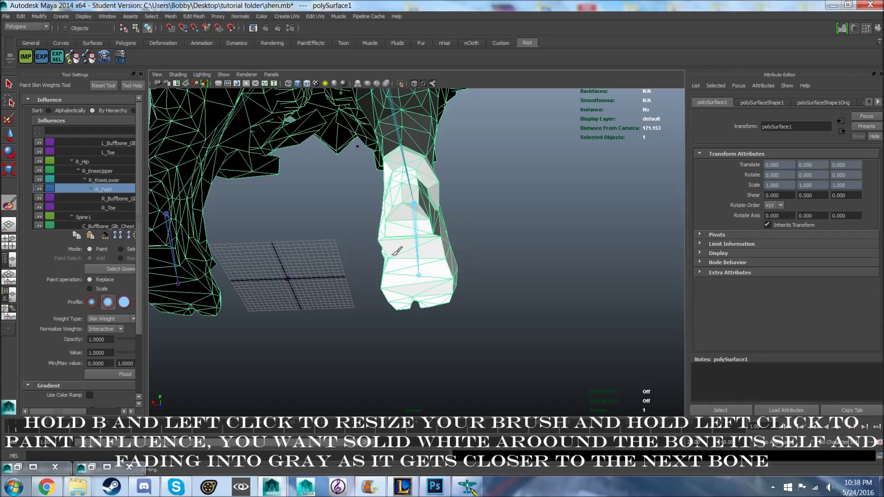
pyautogui.moveTo(419, 295)
pyautogui.keyDown('alt'); pyautogui.mouseDown()
pyautogui.moveTo(362, 300)
pyautogui.moveTo(361, 330)
pyautogui.moveTo(369, 316)
pyautogui.mouseUp(); pyautogui.keyUp('alt')
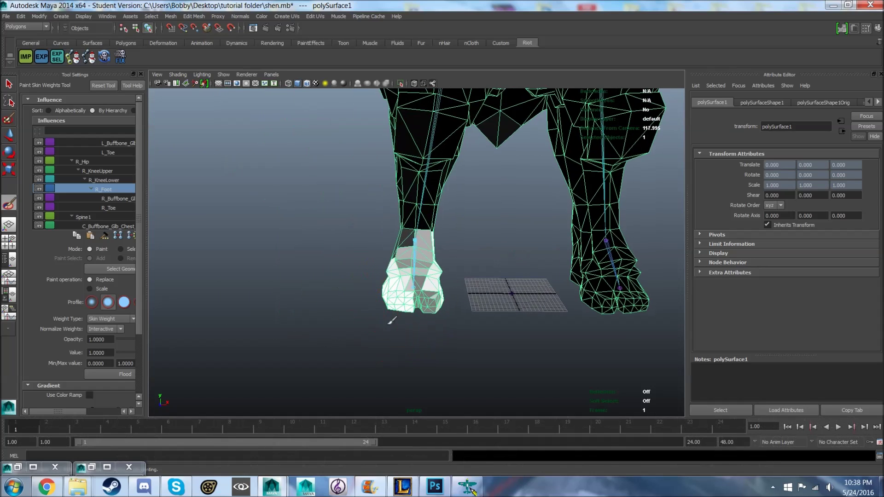
pyautogui.moveTo(360, 265)
pyautogui.keyDown('alt'); pyautogui.mouseDown()
pyautogui.moveTo(450, 266)
pyautogui.moveTo(573, 312)
pyautogui.moveTo(537, 256)
pyautogui.moveTo(407, 282)
pyautogui.mouseUp(); pyautogui.keyUp('alt')
pyautogui.scroll(3, 405, 286)
pyautogui.rightClick(405, 287)
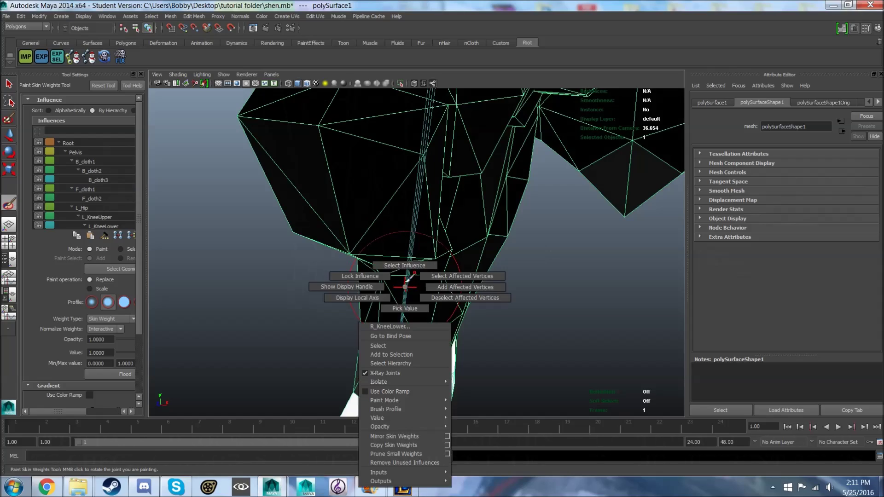
# Choose R_KneeLower and paint its weight over the leg's side, knee, lower leg and ankle
pyautogui.click(405, 265)
pyautogui.moveTo(420, 286)
pyautogui.keyDown('alt'); pyautogui.mouseDown()
pyautogui.moveTo(458, 283)
pyautogui.moveTo(404, 286)
pyautogui.mouseUp(); pyautogui.keyUp('alt')
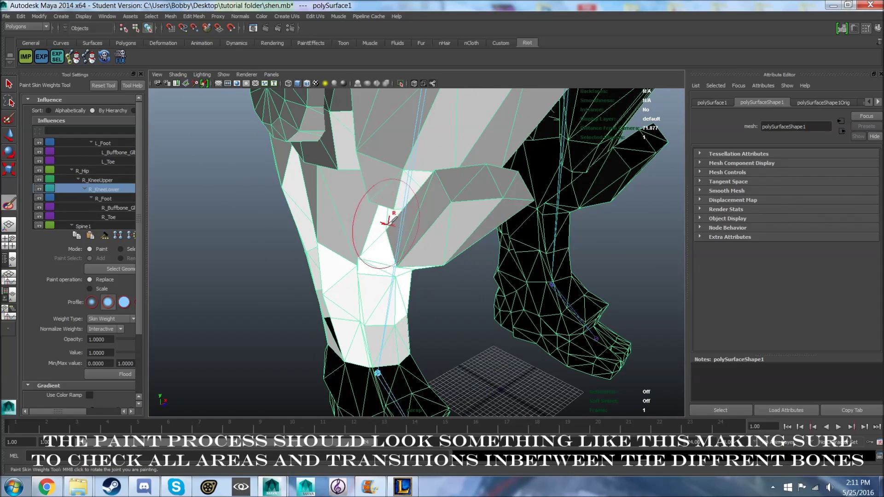
pyautogui.moveTo(390, 221); pyautogui.dragTo(331, 216)
pyautogui.moveTo(350, 251)
pyautogui.keyDown('alt'); pyautogui.mouseDown()
pyautogui.moveTo(382, 330)
pyautogui.moveTo(346, 317)
pyautogui.moveTo(330, 291)
pyautogui.mouseUp(); pyautogui.keyUp('alt')
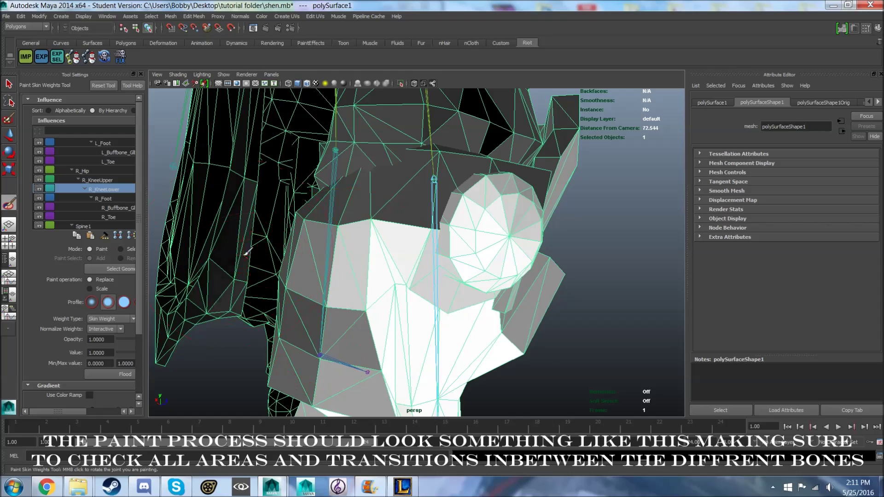
pyautogui.moveTo(248, 251)
pyautogui.keyDown('alt'); pyautogui.mouseDown()
pyautogui.moveTo(203, 261)
pyautogui.moveTo(471, 314)
pyautogui.mouseUp(); pyautogui.keyUp('alt')
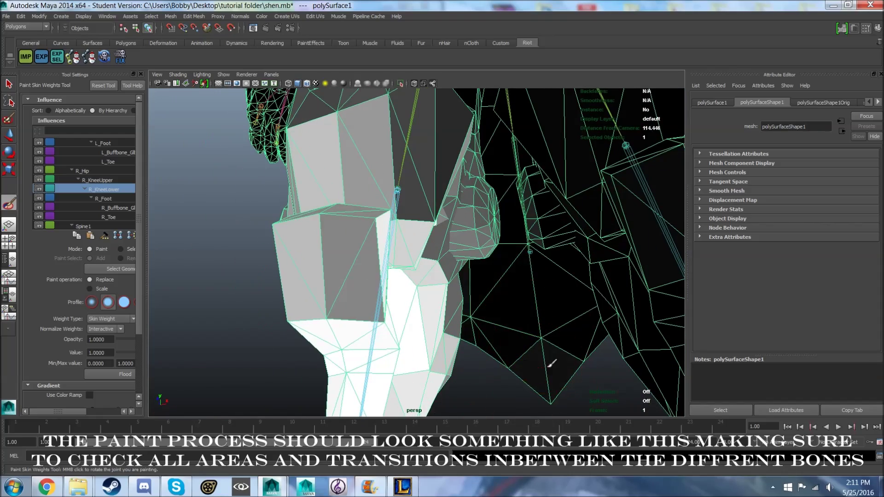
pyautogui.keyDown('alt'); pyautogui.moveTo(561, 346); pyautogui.dragTo(532, 338); pyautogui.keyUp('alt')
pyautogui.keyDown('alt'); pyautogui.moveTo(551, 297); pyautogui.dragTo(426, 310); pyautogui.keyUp('alt')
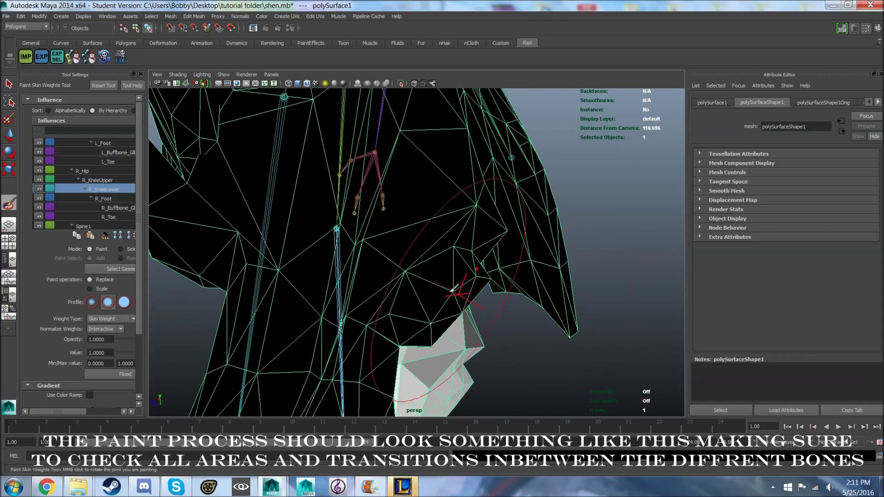
pyautogui.keyDown('alt'); pyautogui.moveTo(507, 306); pyautogui.dragTo(523, 306); pyautogui.keyUp('alt')
pyautogui.moveTo(263, 277)
pyautogui.mouseDown()
pyautogui.moveTo(244, 310)
pyautogui.moveTo(306, 326)
pyautogui.moveTo(326, 241)
pyautogui.moveTo(455, 336)
pyautogui.mouseUp()
pyautogui.moveTo(499, 402)
pyautogui.mouseDown()
pyautogui.moveTo(292, 310)
pyautogui.moveTo(332, 290)
pyautogui.moveTo(473, 361)
pyautogui.moveTo(376, 246)
pyautogui.mouseUp()
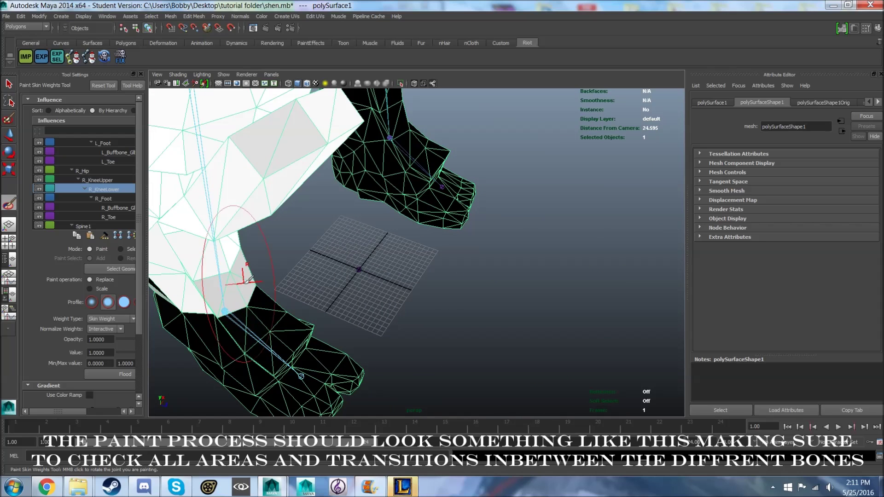
pyautogui.moveTo(235, 278); pyautogui.dragTo(251, 282)
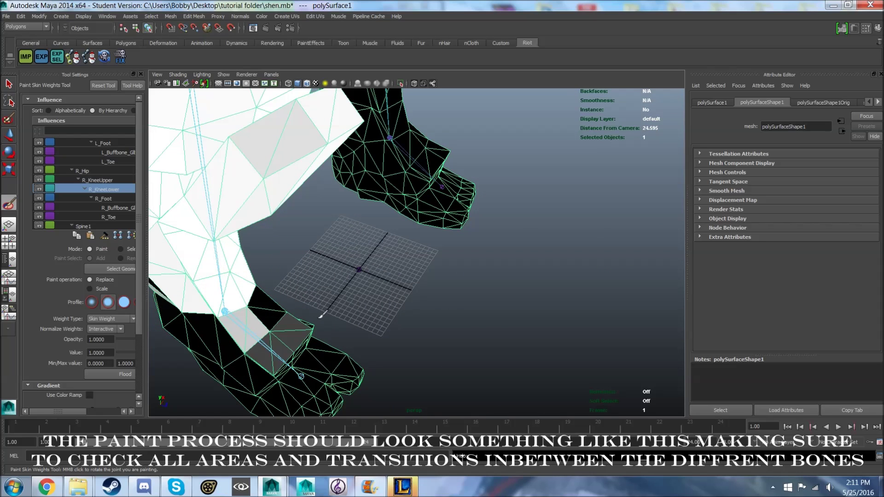
# Paint more R_KneeLower weight across the inner knee, then make R_Hip the active influence
pyautogui.scroll(3, 331, 276)
pyautogui.scroll(3, 350, 267)
pyautogui.moveTo(369, 293)
pyautogui.keyDown('alt'); pyautogui.mouseDown()
pyautogui.moveTo(349, 167)
pyautogui.moveTo(335, 295)
pyautogui.moveTo(313, 194)
pyautogui.moveTo(406, 266)
pyautogui.moveTo(389, 233)
pyautogui.moveTo(474, 283)
pyautogui.moveTo(460, 207)
pyautogui.mouseUp(); pyautogui.keyUp('alt')
pyautogui.scroll(-5, 349, 167)
pyautogui.scroll(-5, 388, 286)
pyautogui.moveTo(442, 247)
pyautogui.mouseDown()
pyautogui.moveTo(442, 175)
pyautogui.moveTo(465, 233)
pyautogui.mouseUp()
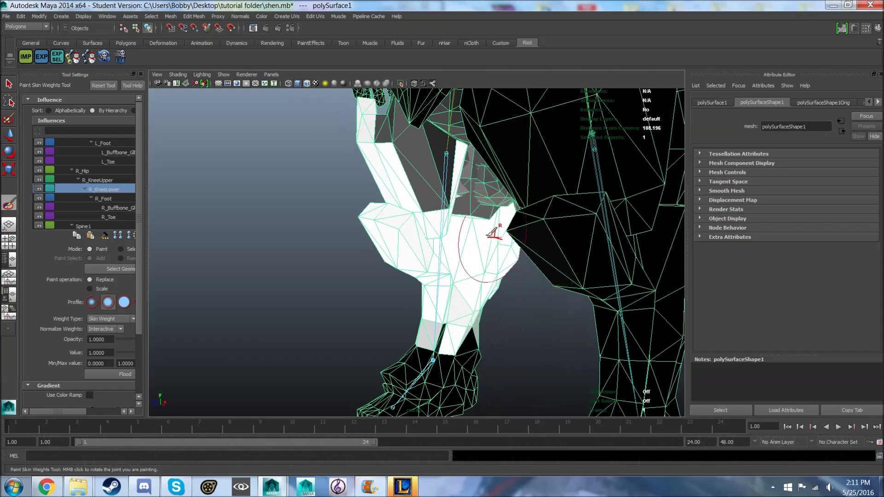
pyautogui.moveTo(473, 180)
pyautogui.mouseDown()
pyautogui.moveTo(424, 197)
pyautogui.moveTo(481, 166)
pyautogui.mouseUp()
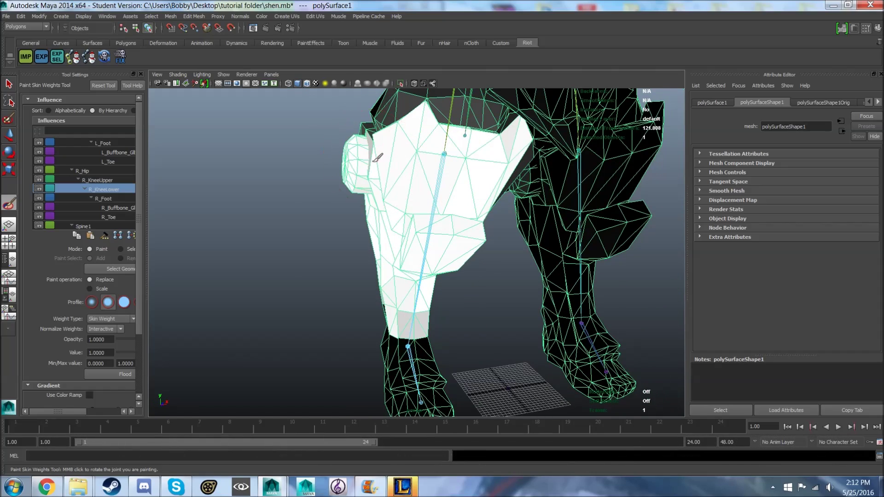
pyautogui.moveTo(377, 157)
pyautogui.keyDown('alt'); pyautogui.mouseDown()
pyautogui.moveTo(486, 265)
pyautogui.moveTo(542, 250)
pyautogui.mouseUp(); pyautogui.keyUp('alt')
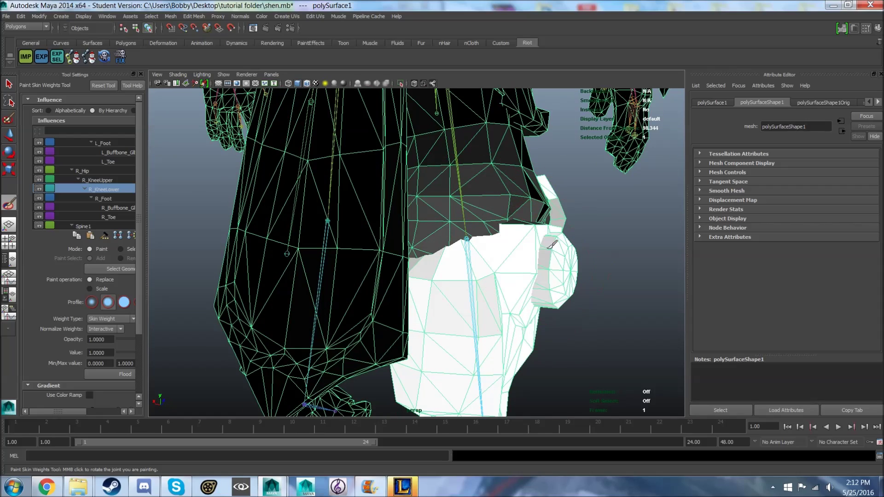
pyautogui.moveTo(550, 250)
pyautogui.keyDown('alt'); pyautogui.mouseDown()
pyautogui.moveTo(434, 323)
pyautogui.moveTo(404, 267)
pyautogui.mouseUp(); pyautogui.keyUp('alt')
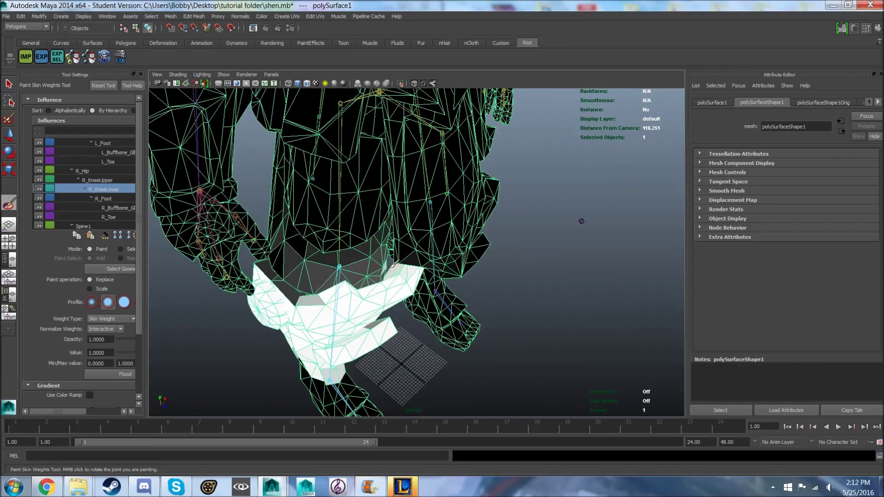
pyautogui.keyDown('alt'); pyautogui.moveTo(581, 221); pyautogui.dragTo(445, 262); pyautogui.keyUp('alt')
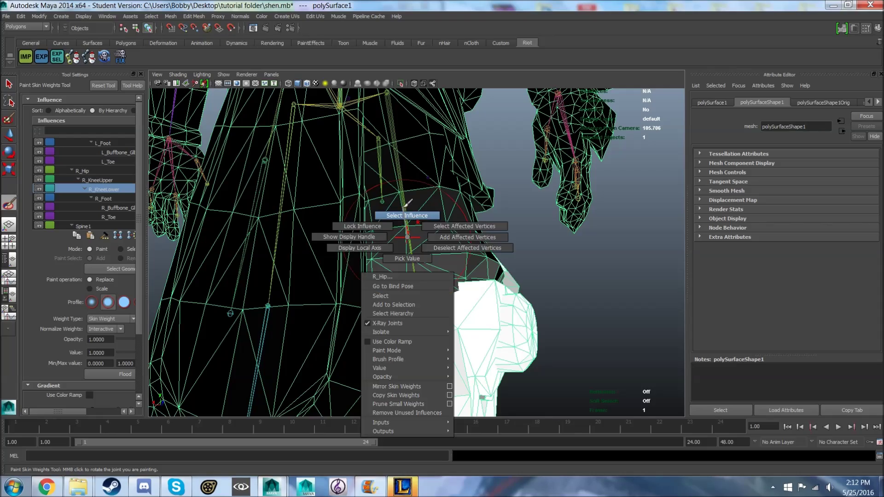
pyautogui.moveTo(408, 209); pyautogui.dragTo(414, 272, button='right')
pyautogui.keyDown('alt'); pyautogui.moveTo(415, 271); pyautogui.dragTo(450, 262); pyautogui.keyUp('alt')
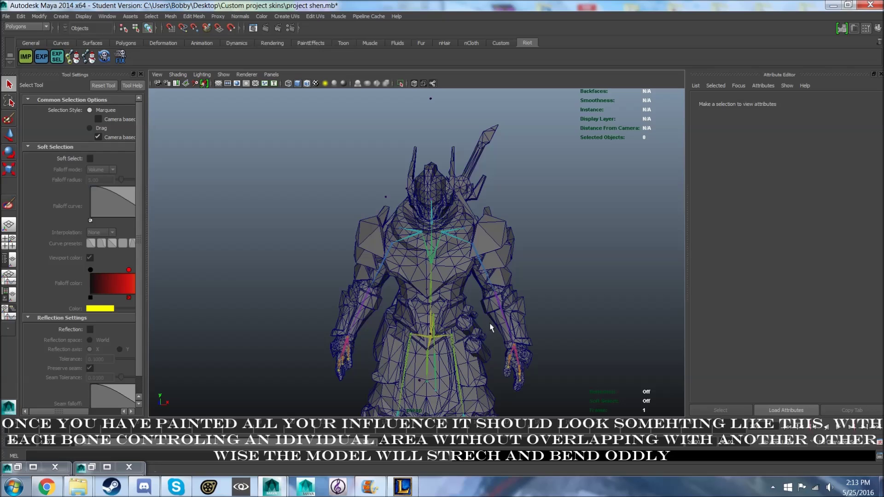
# Reselect the character mesh in Paint Skin Weights and inspect Spine1's weights on the chest
pyautogui.press('y')
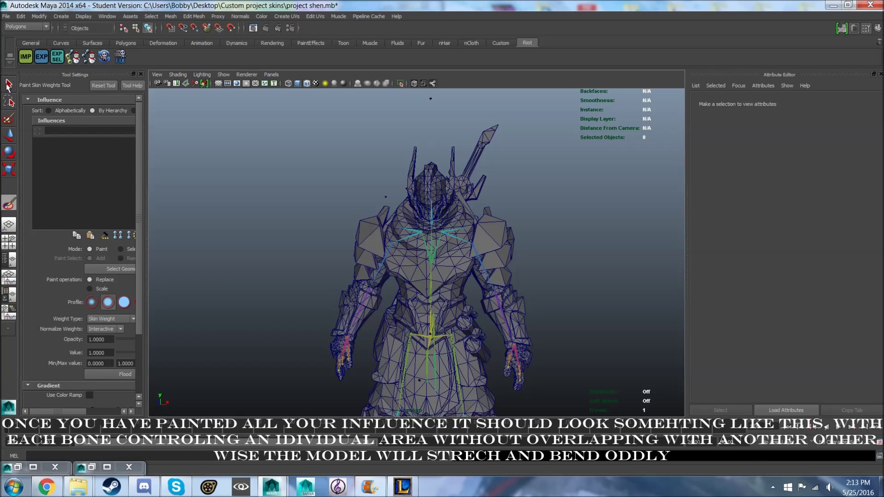
pyautogui.click(7, 83)
pyautogui.click(418, 271)
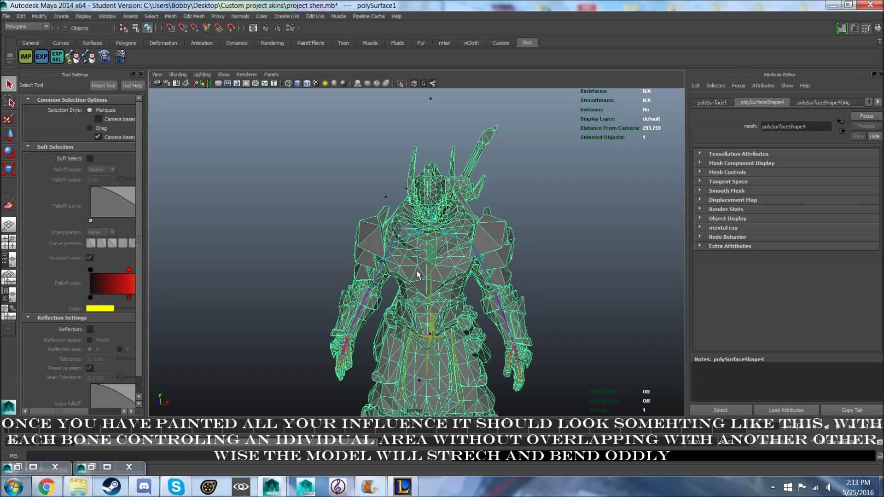
pyautogui.press('y')
pyautogui.moveTo(417, 272)
pyautogui.keyDown('alt'); pyautogui.mouseDown()
pyautogui.moveTo(404, 330)
pyautogui.moveTo(409, 248)
pyautogui.mouseUp(); pyautogui.keyUp('alt')
pyautogui.scroll(2, 409, 249)
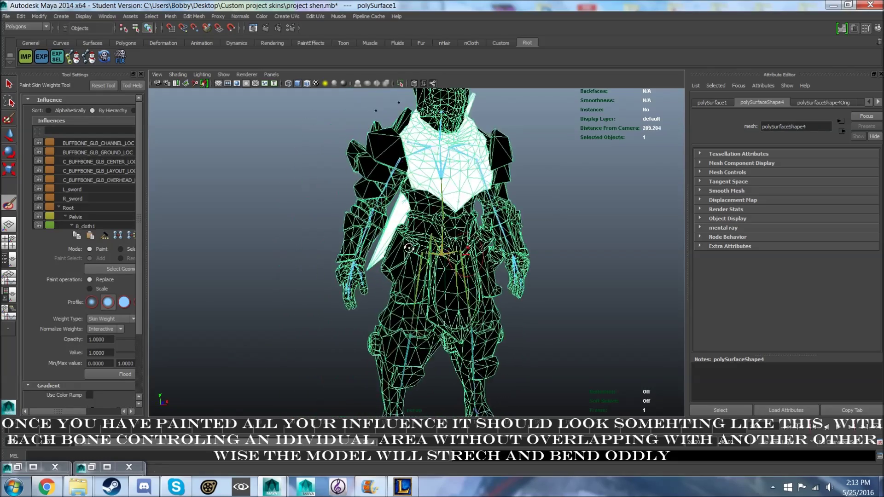
pyautogui.keyDown('alt'); pyautogui.moveTo(409, 249); pyautogui.dragTo(461, 258, button='right'); pyautogui.keyUp('alt')
pyautogui.keyDown('alt'); pyautogui.moveTo(458, 256); pyautogui.dragTo(307, 257, button='middle'); pyautogui.keyUp('alt')
pyautogui.rightClick(248, 182)
pyautogui.click(258, 225)
pyautogui.scroll(-2, 276, 207)
pyautogui.keyDown('alt'); pyautogui.moveTo(276, 207); pyautogui.dragTo(341, 234, button='middle'); pyautogui.keyUp('alt')
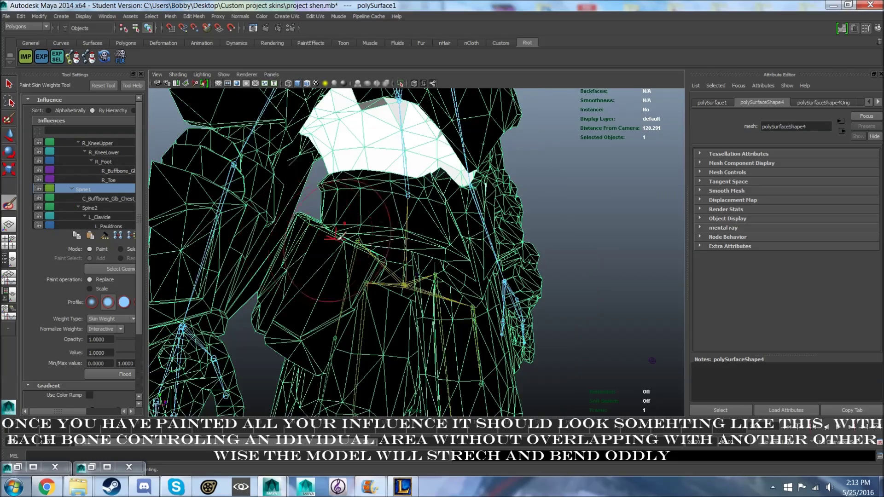
pyautogui.scroll(-3, 341, 235)
pyautogui.moveTo(341, 235)
pyautogui.keyDown('alt'); pyautogui.mouseDown()
pyautogui.moveTo(151, 245)
pyautogui.moveTo(277, 249)
pyautogui.moveTo(301, 282)
pyautogui.moveTo(258, 294)
pyautogui.moveTo(422, 300)
pyautogui.mouseUp(); pyautogui.keyUp('alt')
# Inspect the L_Hip, R_Hip, R_KneeLower and L_KneeLower weights on the hips and legs
pyautogui.rightClick(307, 293)
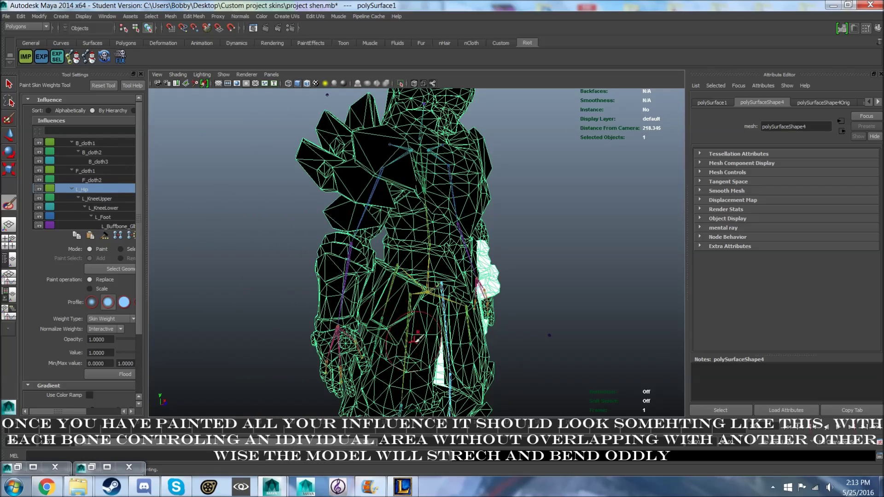
pyautogui.rightClick(408, 295)
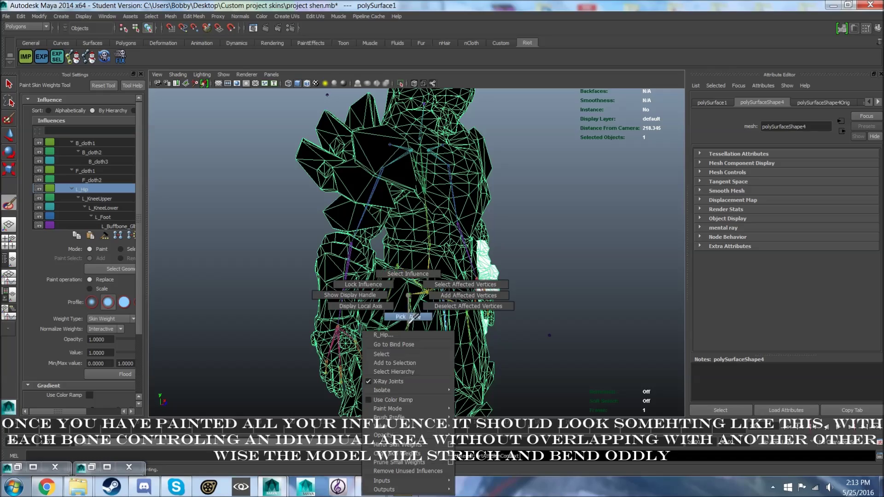
pyautogui.click(383, 335)
pyautogui.moveTo(383, 335)
pyautogui.keyDown('alt'); pyautogui.mouseDown()
pyautogui.moveTo(388, 315)
pyautogui.moveTo(422, 314)
pyautogui.mouseUp(); pyautogui.keyUp('alt')
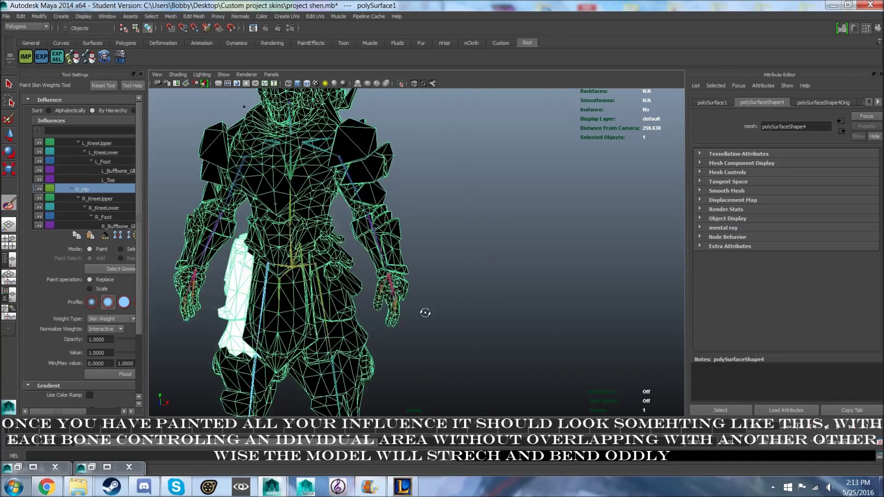
pyautogui.keyDown('alt'); pyautogui.moveTo(421, 313); pyautogui.dragTo(422, 162, button='middle'); pyautogui.keyUp('alt')
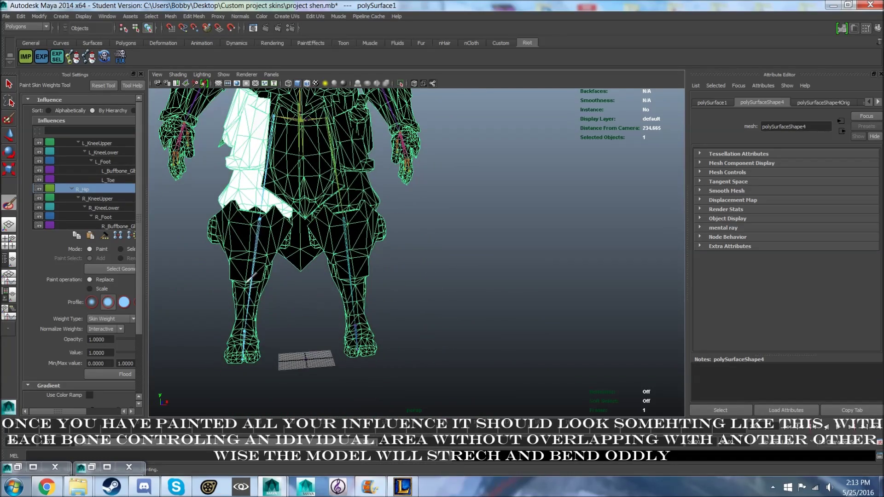
pyautogui.rightClick(256, 276)
pyautogui.click(230, 327)
pyautogui.moveTo(231, 327)
pyautogui.keyDown('alt'); pyautogui.mouseDown()
pyautogui.moveTo(282, 262)
pyautogui.moveTo(439, 259)
pyautogui.mouseUp(); pyautogui.keyUp('alt')
pyautogui.rightClick(383, 231)
pyautogui.click(359, 322)
pyautogui.moveTo(359, 323)
pyautogui.keyDown('alt'); pyautogui.mouseDown()
pyautogui.moveTo(422, 250)
pyautogui.moveTo(286, 241)
pyautogui.moveTo(336, 241)
pyautogui.moveTo(325, 339)
pyautogui.moveTo(277, 244)
pyautogui.mouseUp(); pyautogui.keyUp('alt')
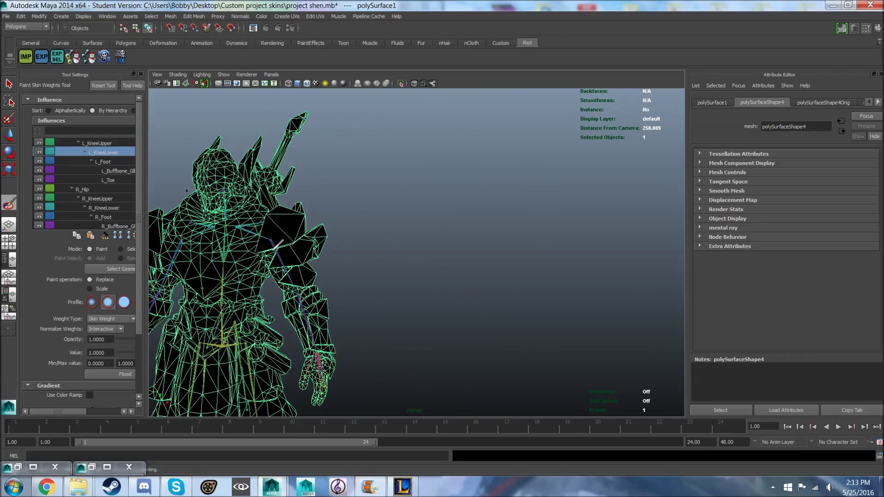
# Inspect the L_Shoulder, Neck and R_Elbow weights on the upper body and arm
pyautogui.moveTo(278, 245); pyautogui.dragTo(346, 237, button='right')
pyautogui.moveTo(345, 237)
pyautogui.keyDown('alt'); pyautogui.mouseDown()
pyautogui.moveTo(233, 251)
pyautogui.moveTo(112, 248)
pyautogui.moveTo(385, 247)
pyautogui.mouseUp(); pyautogui.keyUp('alt')
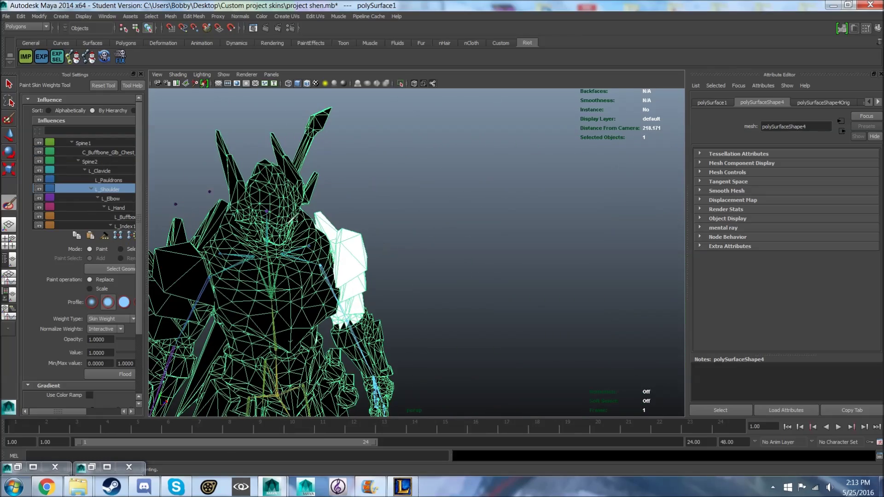
pyautogui.moveTo(272, 213); pyautogui.dragTo(266, 196, button='right')
pyautogui.moveTo(266, 196)
pyautogui.keyDown('alt'); pyautogui.mouseDown()
pyautogui.moveTo(408, 247)
pyautogui.moveTo(364, 246)
pyautogui.moveTo(419, 288)
pyautogui.mouseUp(); pyautogui.keyUp('alt')
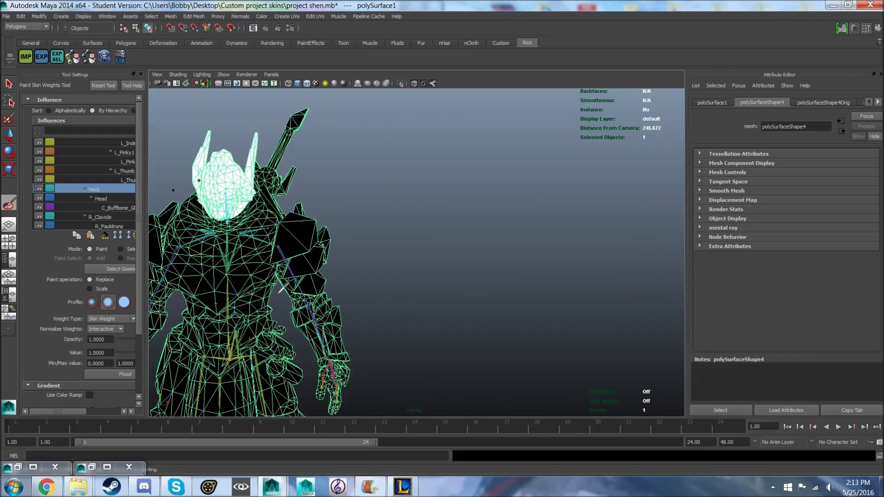
pyautogui.moveTo(305, 328); pyautogui.dragTo(282, 294, button='right')
pyautogui.moveTo(282, 295)
pyautogui.keyDown('alt'); pyautogui.mouseDown()
pyautogui.moveTo(337, 308)
pyautogui.moveTo(380, 301)
pyautogui.moveTo(317, 305)
pyautogui.mouseUp(); pyautogui.keyUp('alt')
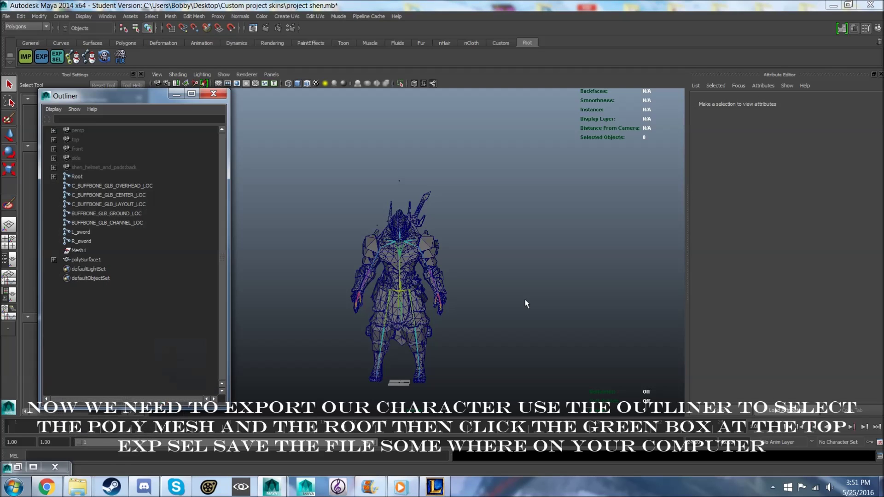
# Export Root and polySurface1 to the Desktop as Shen.skn in League of Legends skin format
pyautogui.click(87, 177)
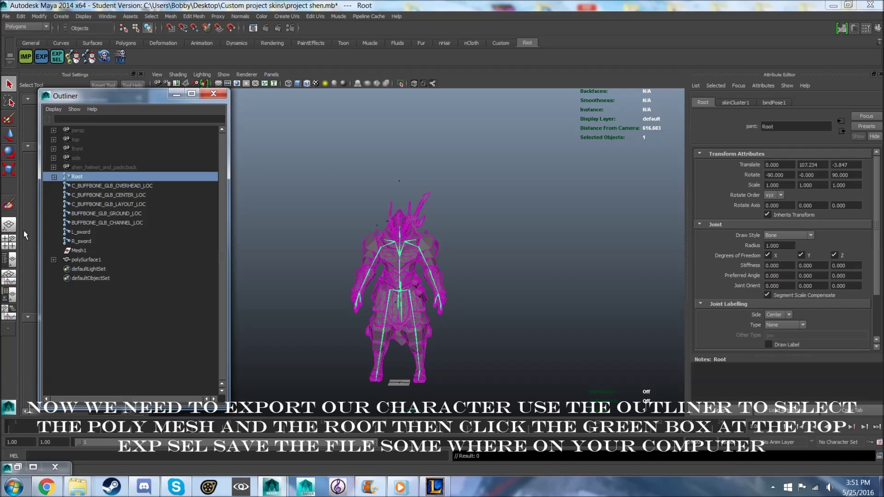
pyautogui.keyDown('ctrl'); pyautogui.click(81, 261); pyautogui.keyUp('ctrl')
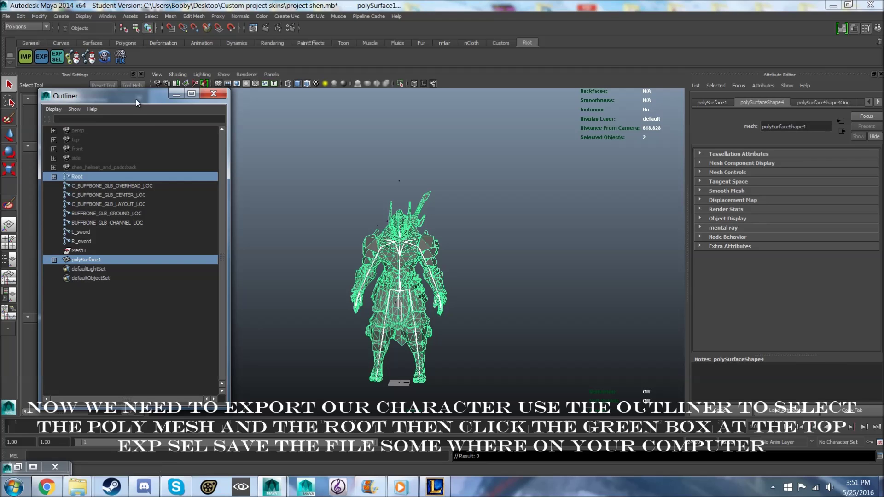
pyautogui.click(57, 57)
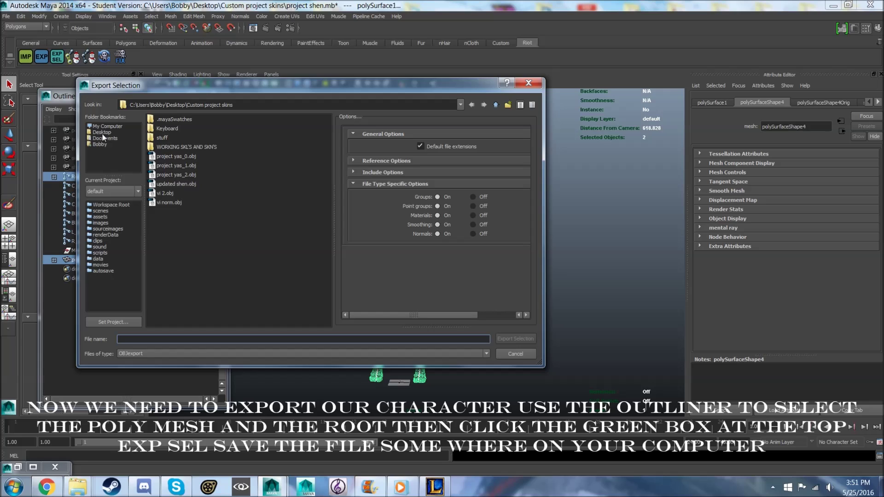
pyautogui.click(102, 132)
pyautogui.click(128, 339)
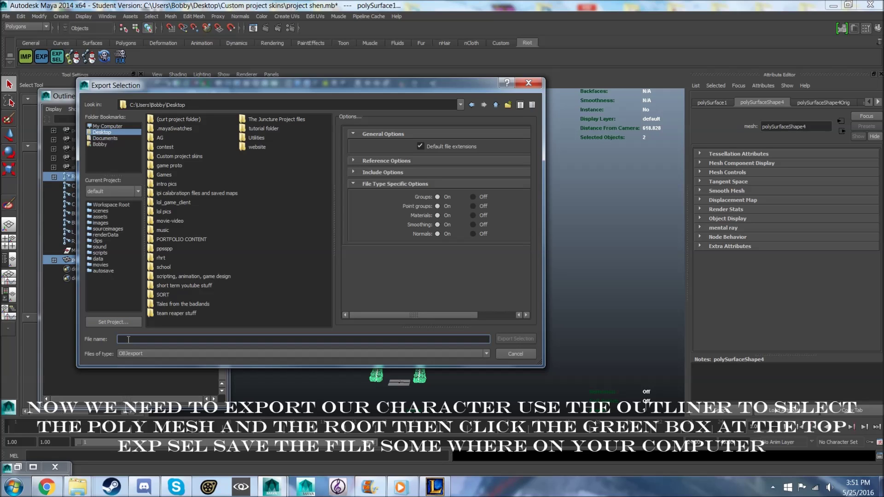
pyautogui.write('Shen')
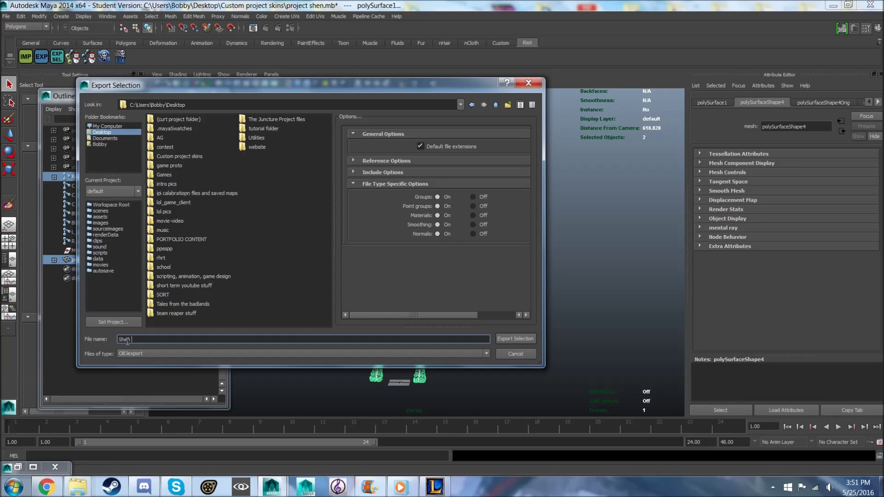
pyautogui.click(127, 355)
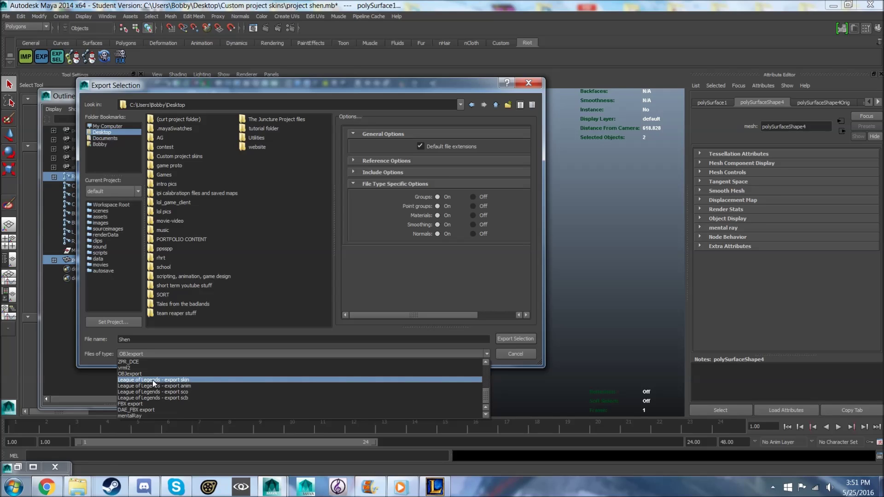
pyautogui.click(153, 380)
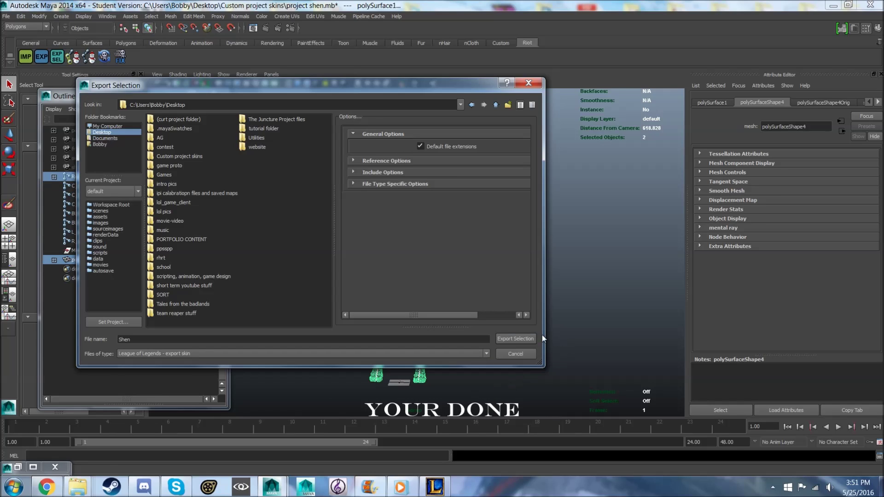
pyautogui.click(514, 339)
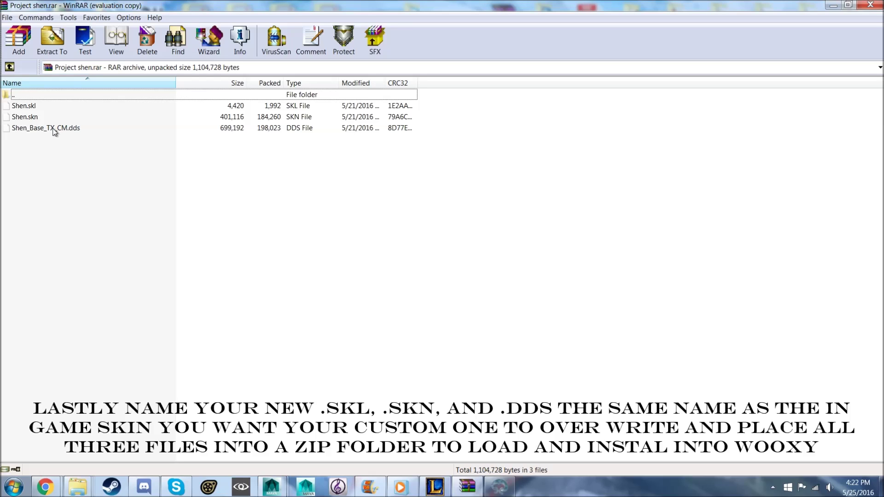
# Launch Wooxy from the taskbar beside the Project shen.rar archive
pyautogui.click(499, 487)
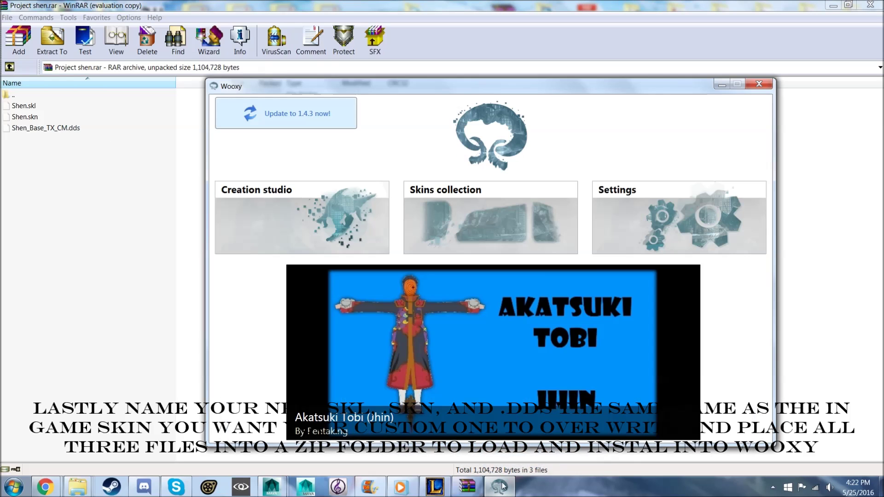
# Move the Wooxy window aside, open its Skins collection, then start walking Shen in-game
pyautogui.moveTo(457, 84); pyautogui.dragTo(412, 64)
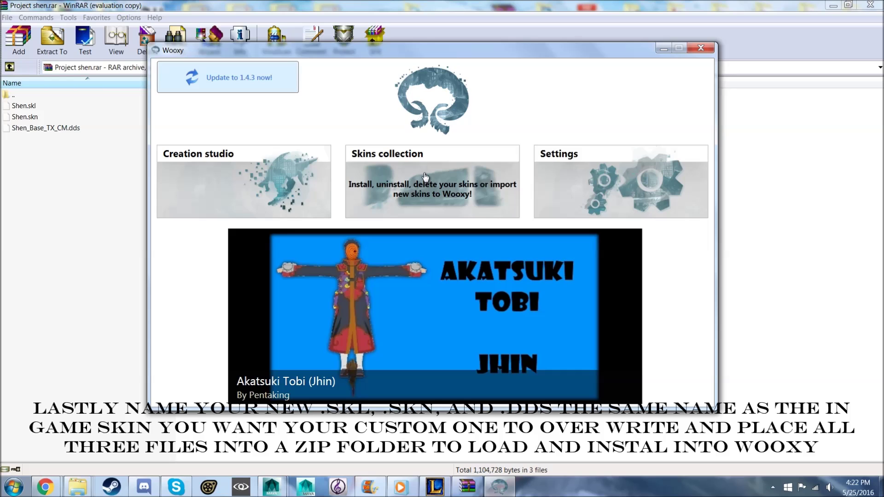
pyautogui.click(422, 174)
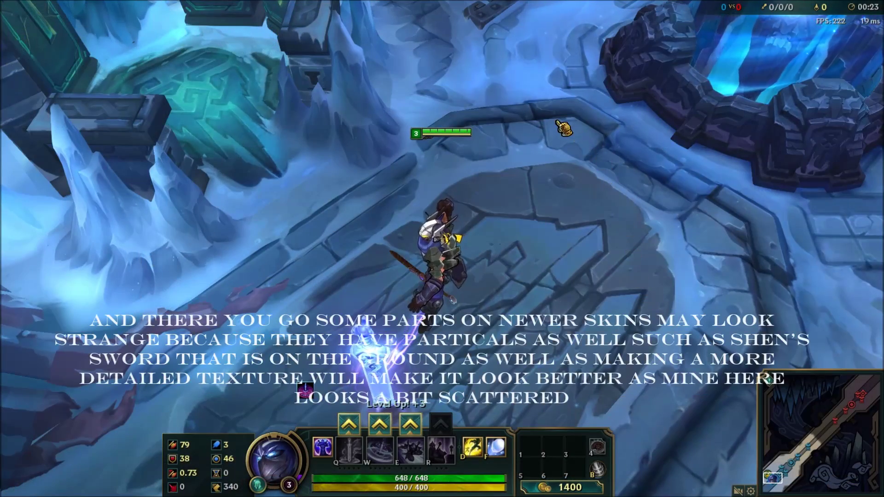
pyautogui.rightClick(560, 133)
# Walk the custom-skinned Shen upward and to the right across the Howling Abyss base
pyautogui.rightClick(518, 75)
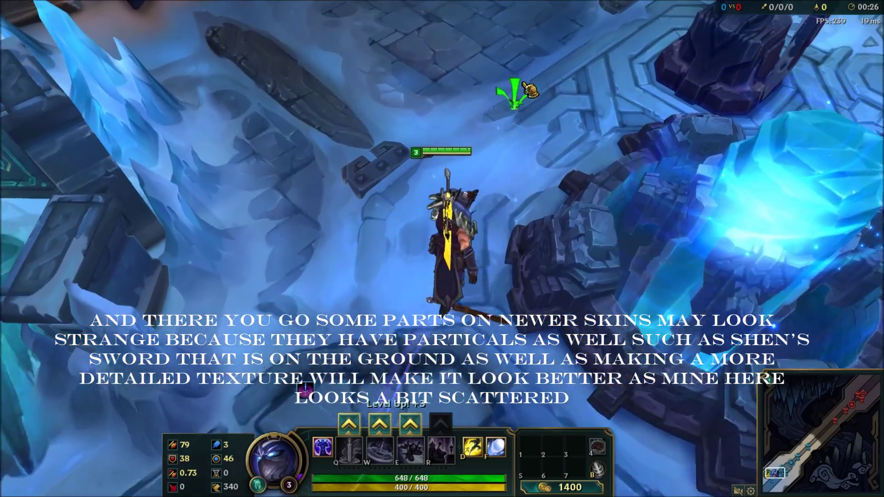
pyautogui.rightClick(474, 81)
pyautogui.rightClick(389, 104)
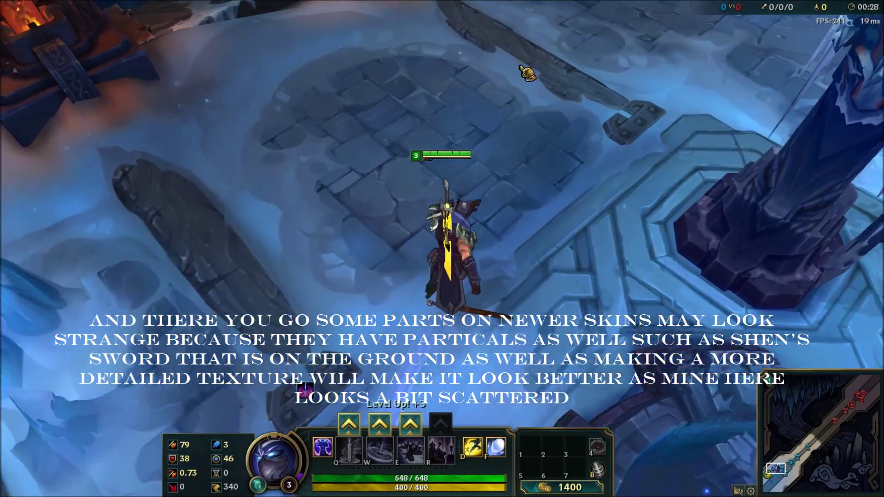
pyautogui.rightClick(586, 79)
pyautogui.rightClick(615, 84)
# Walk Shen back to the fountain and level up the W and E abilities
pyautogui.rightClick(253, 306)
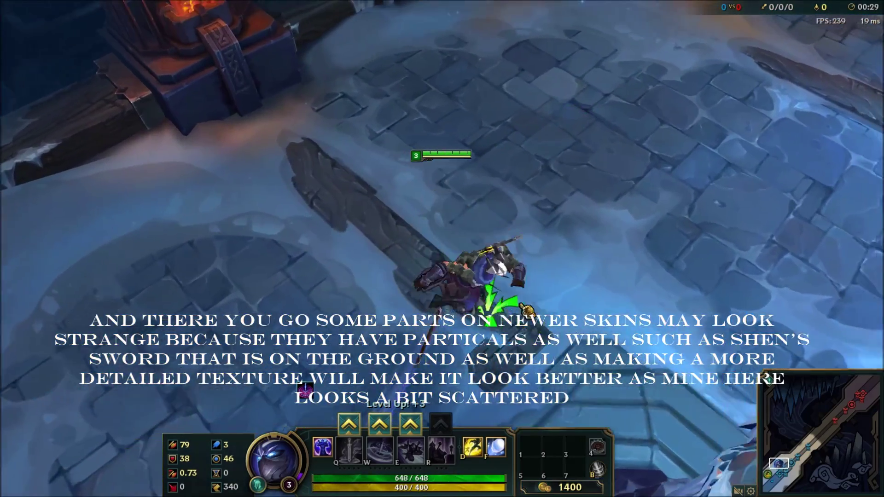
pyautogui.rightClick(519, 266)
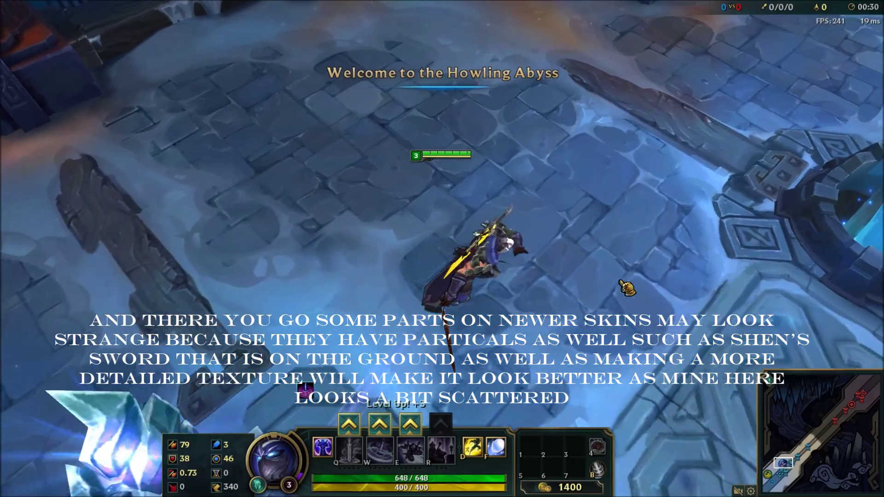
pyautogui.rightClick(626, 288)
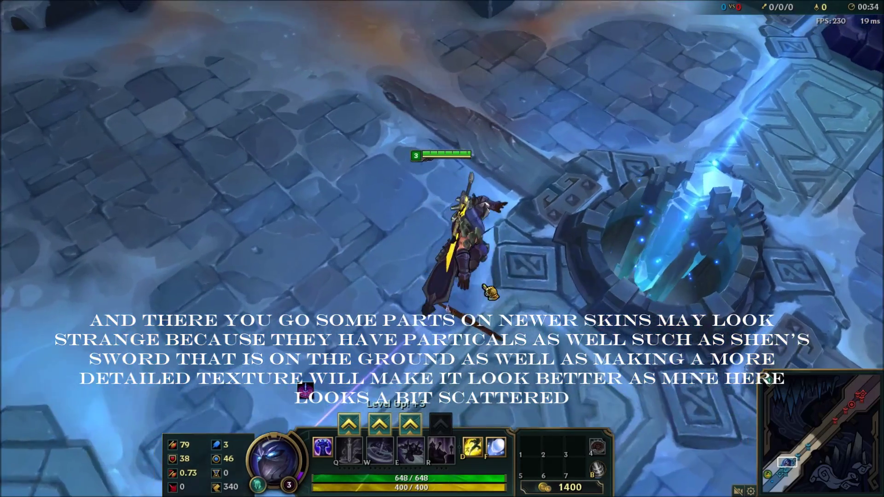
pyautogui.rightClick(441, 306)
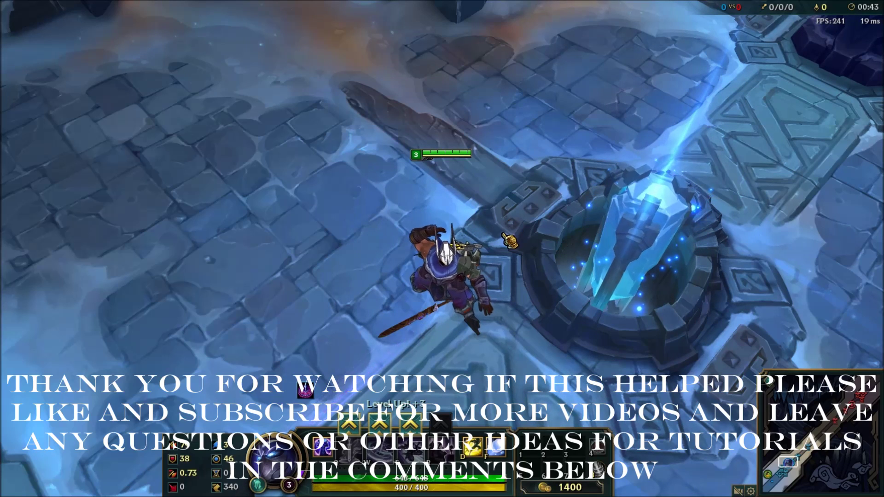
pyautogui.hotkey('ctrl', 'w')
pyautogui.hotkey('ctrl', 'e')
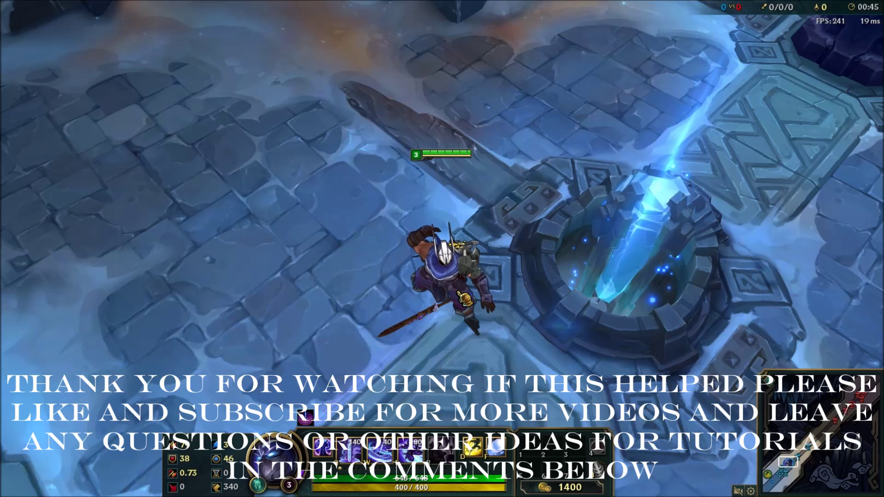